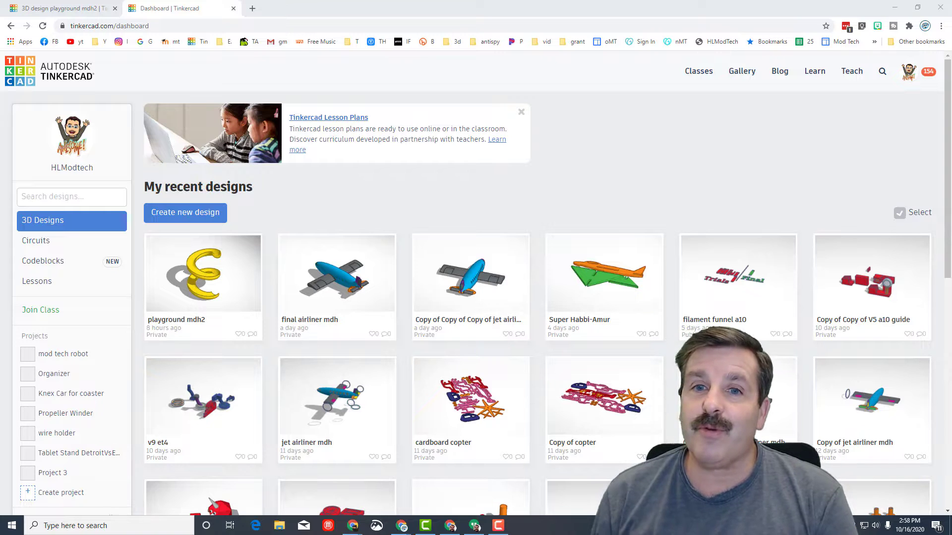
# - Create a new 3D design and rename it "playground mdh2"
pyautogui.click(192, 214)
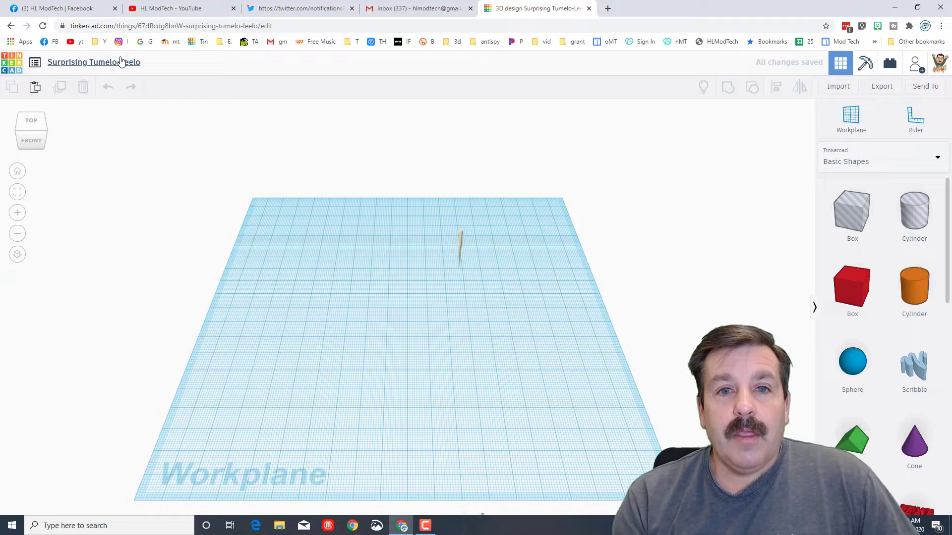
pyautogui.click(119, 61)
pyautogui.write('playground mdh')
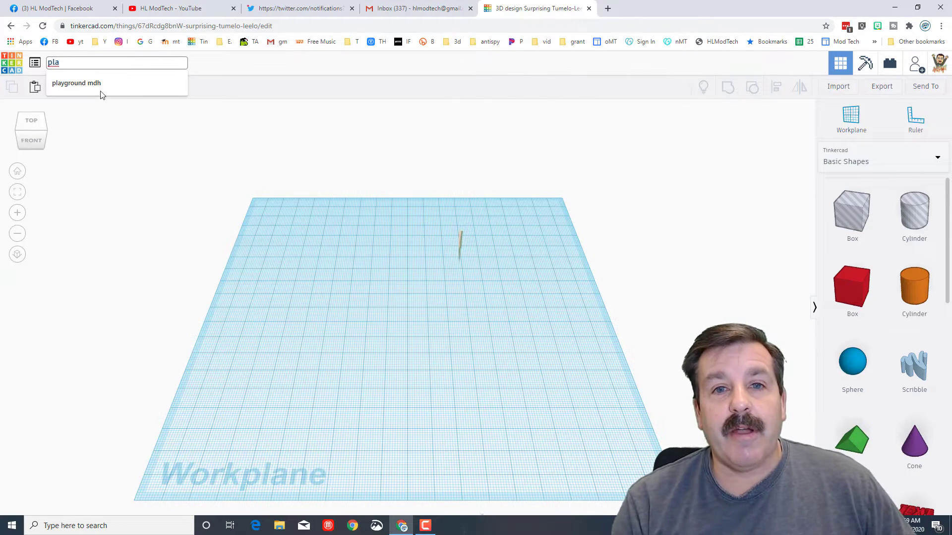
pyautogui.click(100, 85)
pyautogui.click(110, 63)
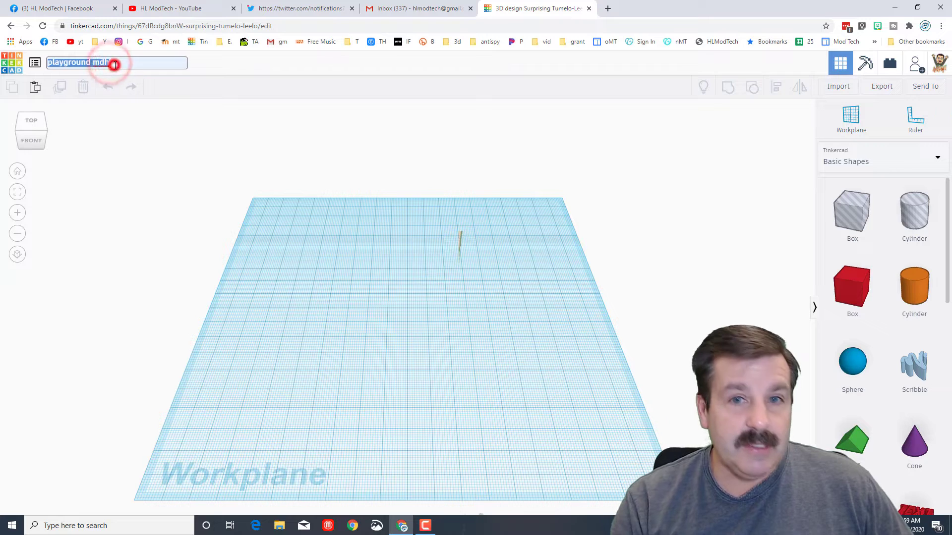
pyautogui.click(110, 63)
pyautogui.write('2')
pyautogui.click(274, 308)
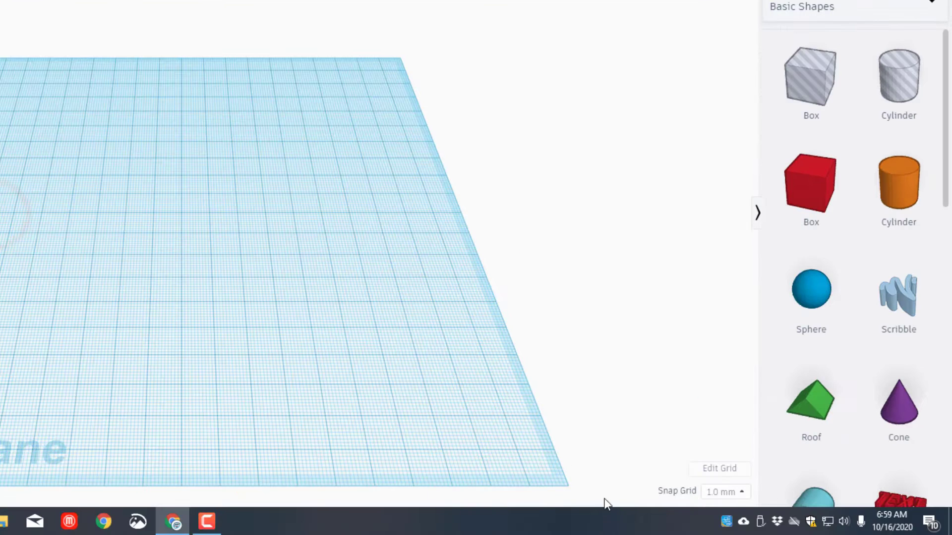
# - Enlarge the workplane grid to a custom size of 400 mm wide and 400 mm long
pyautogui.click(718, 468)
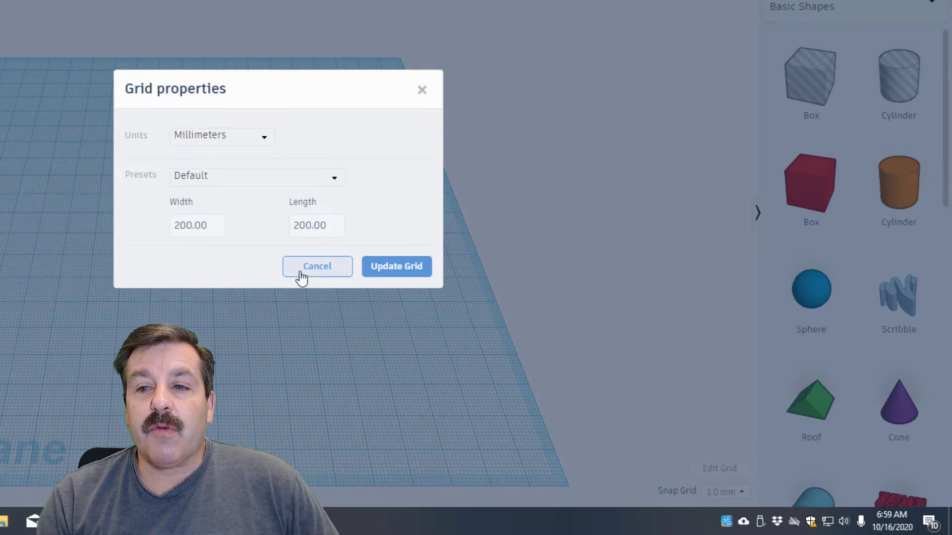
pyautogui.click(341, 225)
pyautogui.press('BackSpace')
pyautogui.press('BackSpace')
pyautogui.press('BackSpace')
pyautogui.press('BackSpace')
pyautogui.write('400')
pyautogui.click(217, 224)
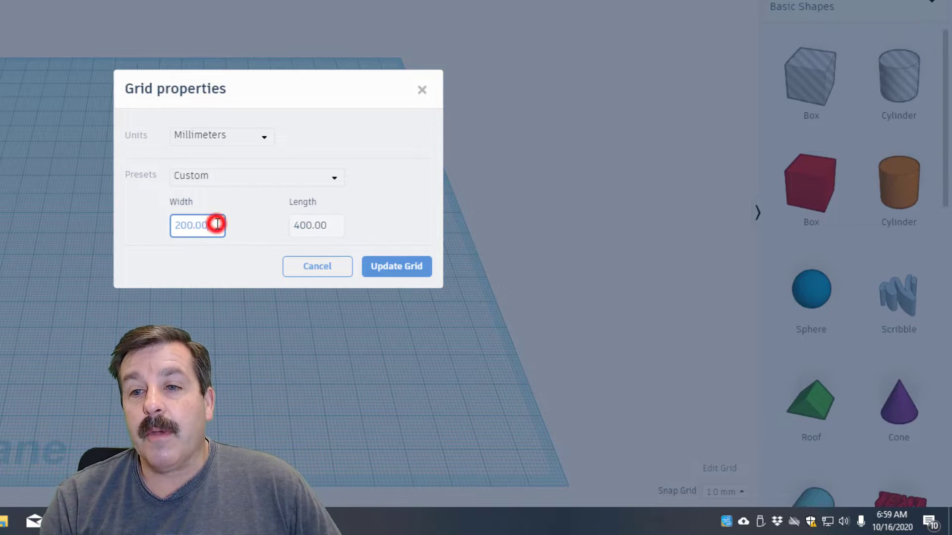
pyautogui.press('BackSpace')
pyautogui.press('BackSpace')
pyautogui.press('BackSpace')
pyautogui.press('BackSpace')
pyautogui.press('BackSpace')
pyautogui.press('BackSpace')
pyautogui.write('400')
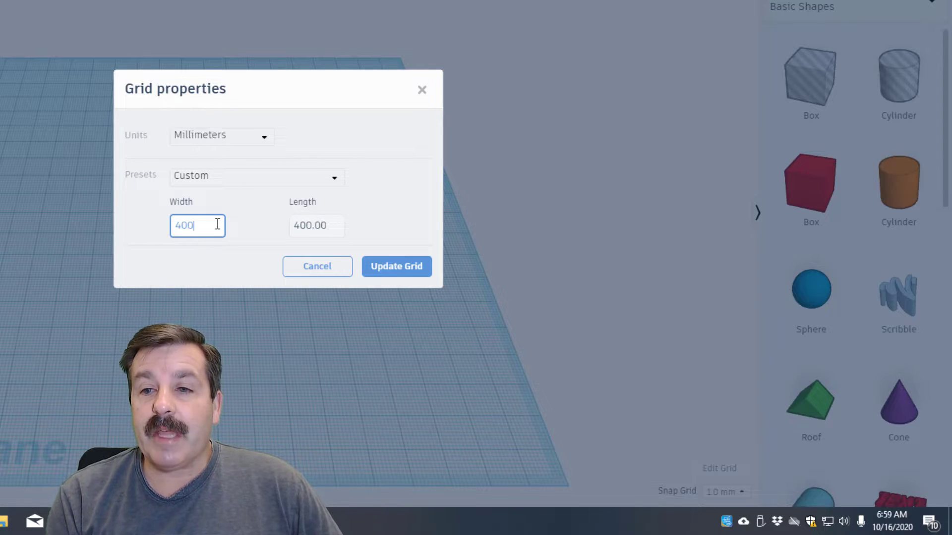
pyautogui.click(393, 281)
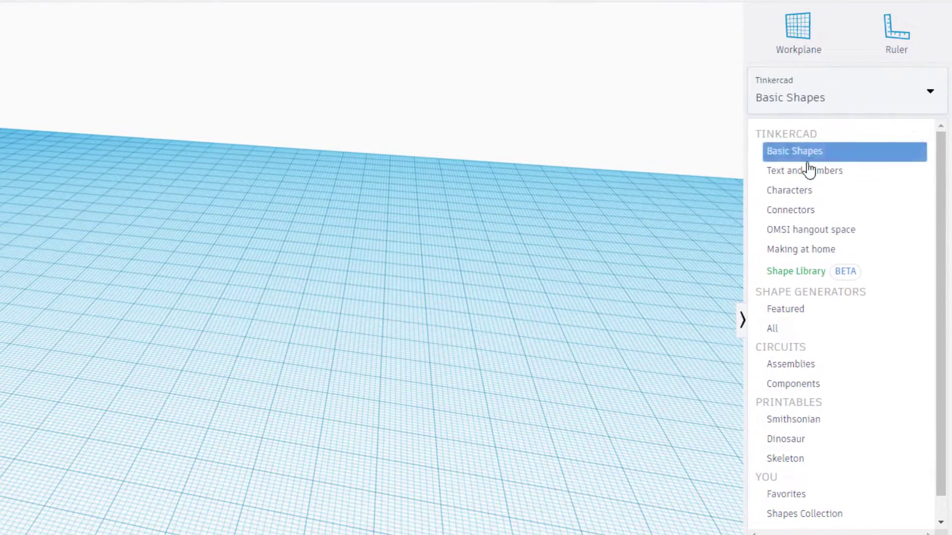
# - Place a Spring from the featured shape generators on the workplane and scale it uniformly to 60 mm wide and deep
pyautogui.click(803, 316)
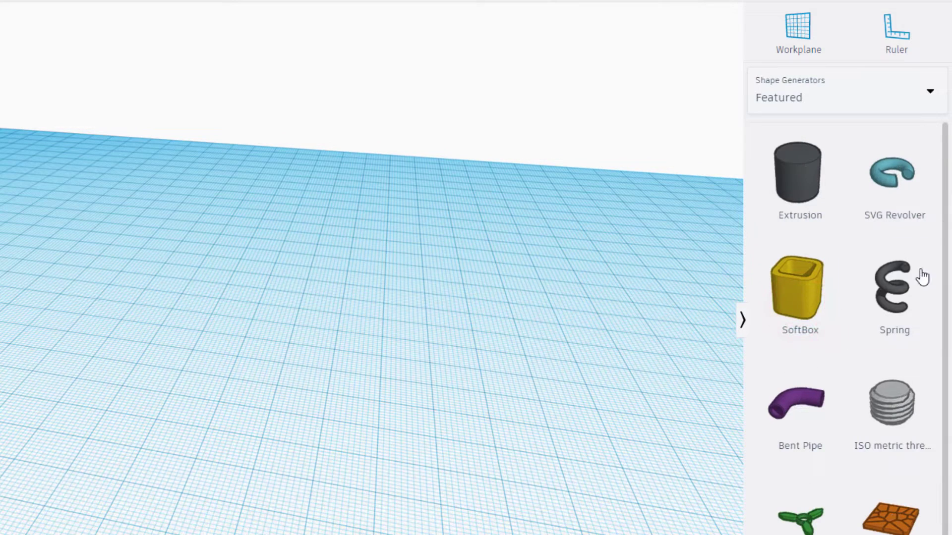
pyautogui.moveTo(897, 286); pyautogui.dragTo(92, 352)
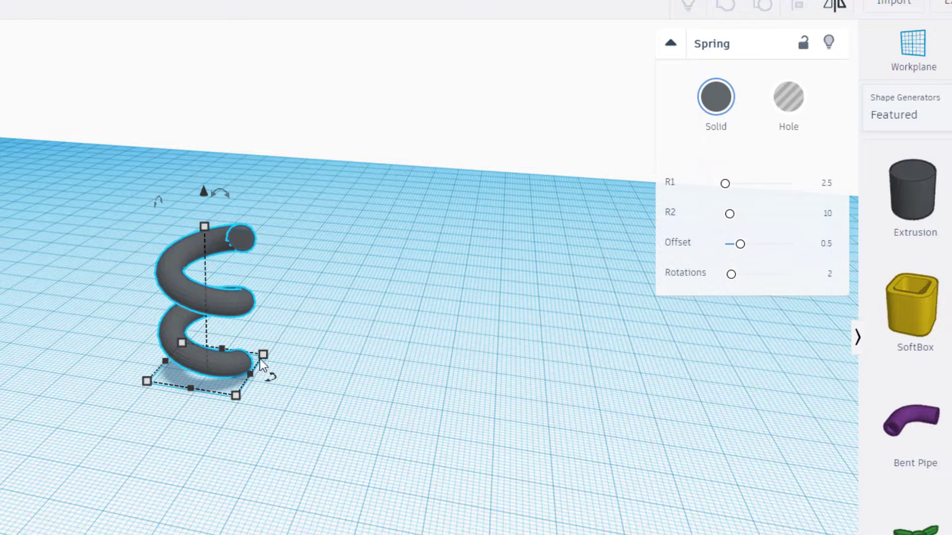
pyautogui.keyDown('shift'); pyautogui.moveTo(263, 355); pyautogui.dragTo(397, 323); pyautogui.keyUp('shift')
pyautogui.click(463, 377)
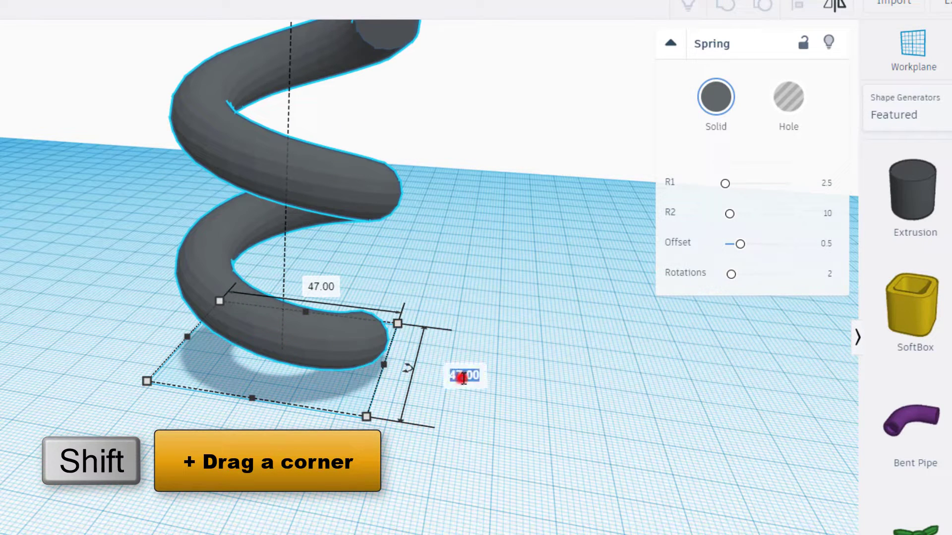
pyautogui.write('60')
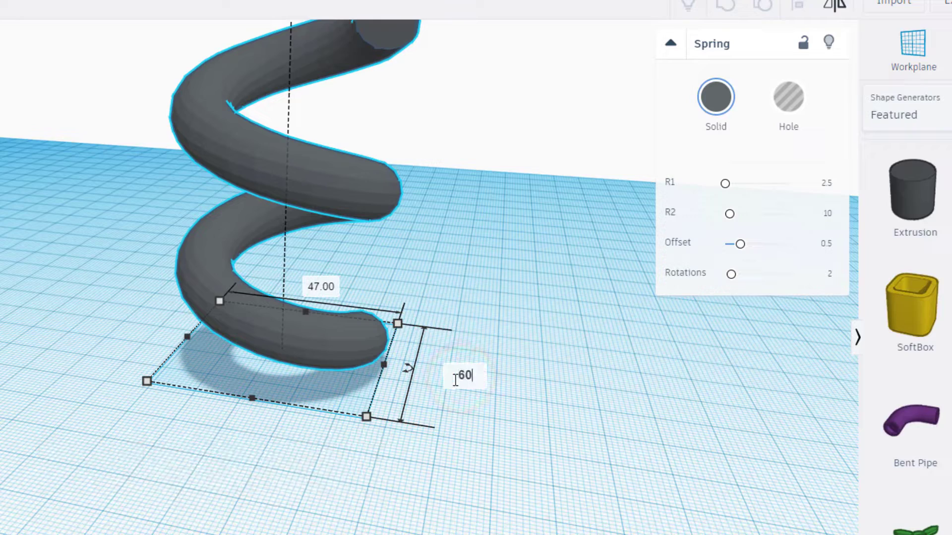
pyautogui.press('Return')
pyautogui.scroll(-3, 392, 226)
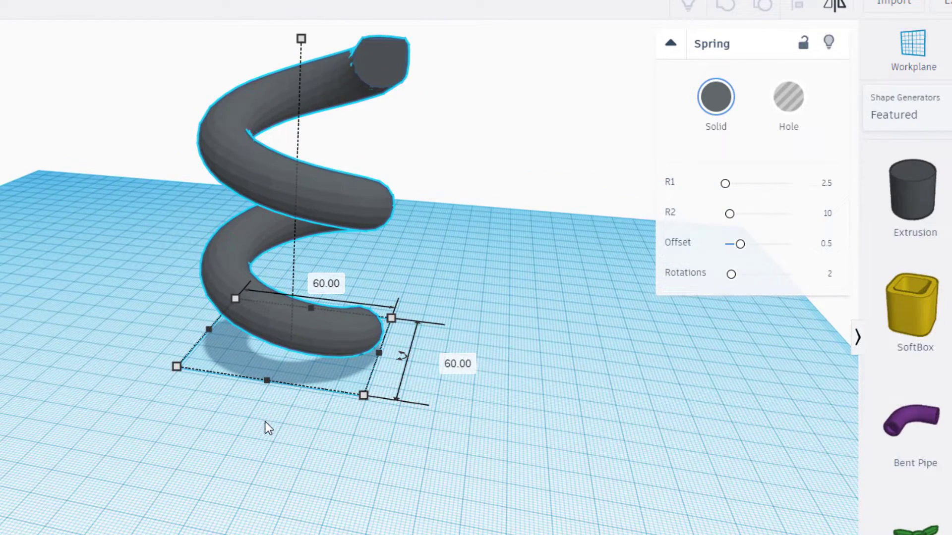
# - Duplicate the spring in place as a hole and raise that copy 2 mm
pyautogui.click(263, 416)
pyautogui.click(305, 321)
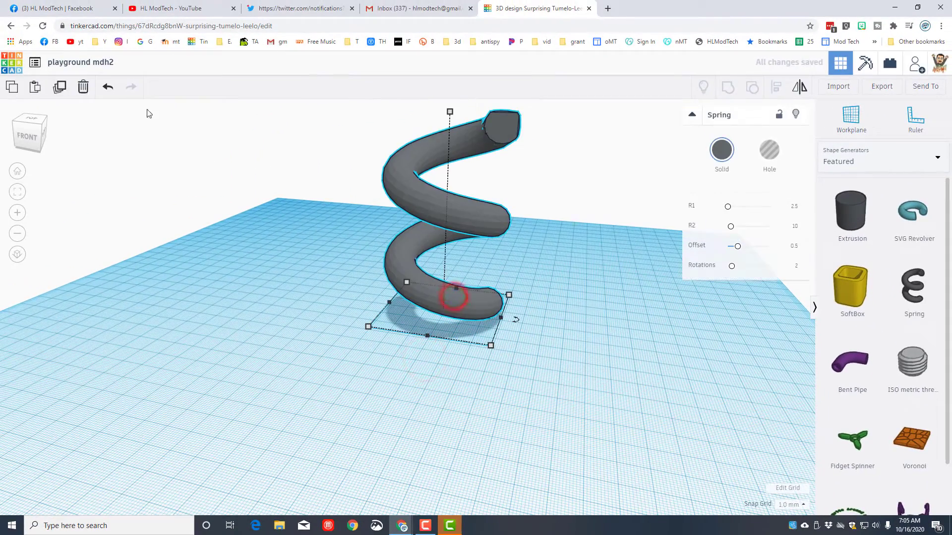
pyautogui.click(61, 88)
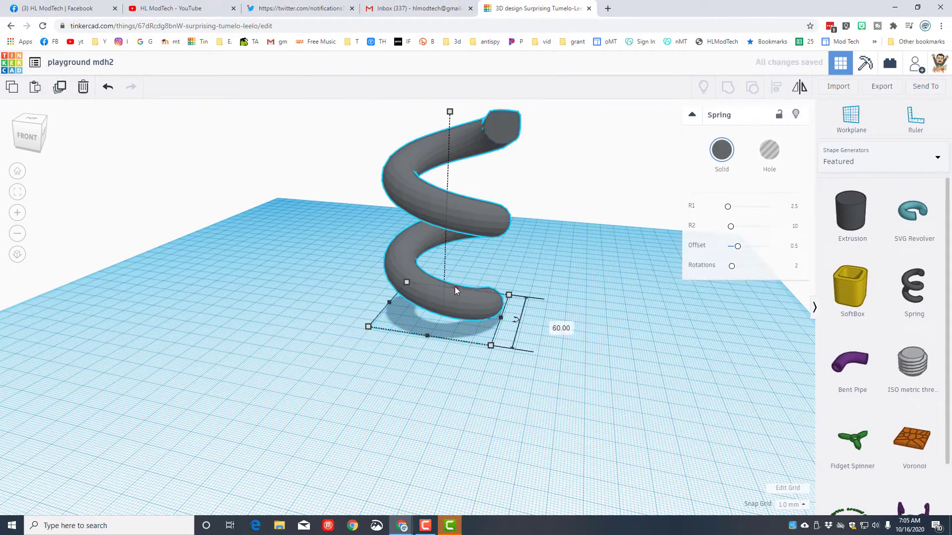
pyautogui.click(769, 148)
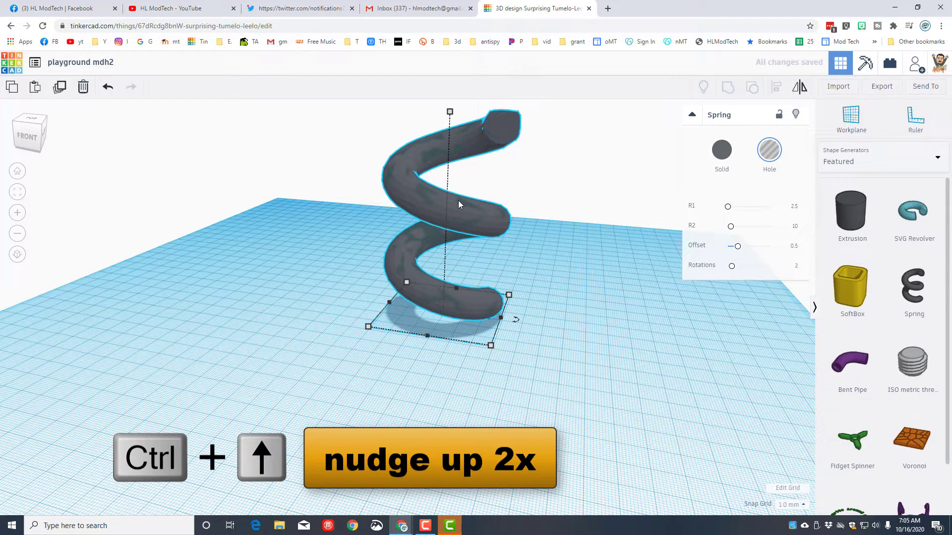
pyautogui.hotkey('ctrl', 'Up')
pyautogui.hotkey('ctrl', 'Up')
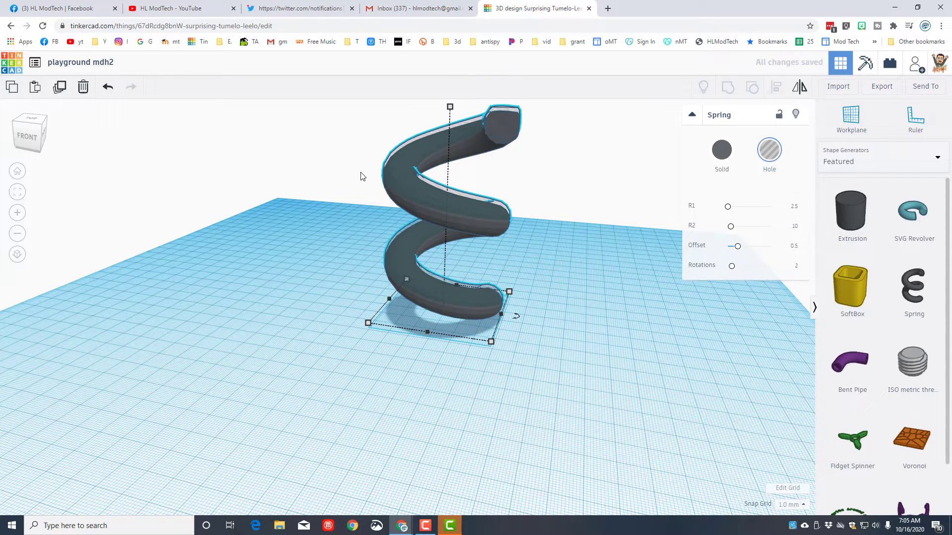
# - Group the solid spring with the raised hole copy to cut an open spiral slide, and colour it yellow
pyautogui.keyDown('shift'); pyautogui.click(502, 337); pyautogui.keyUp('shift')
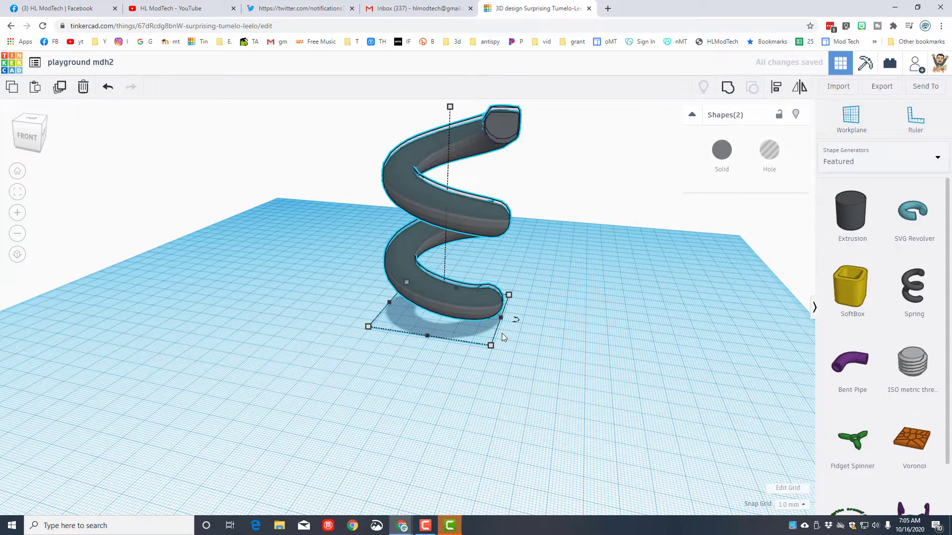
pyautogui.click(727, 89)
pyautogui.moveTo(294, 271); pyautogui.dragTo(359, 280, button='right')
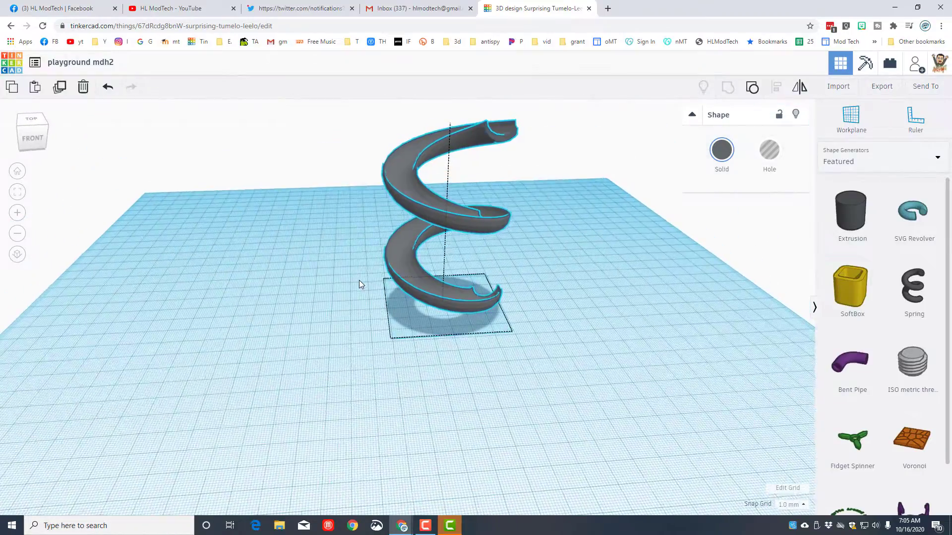
pyautogui.click(719, 158)
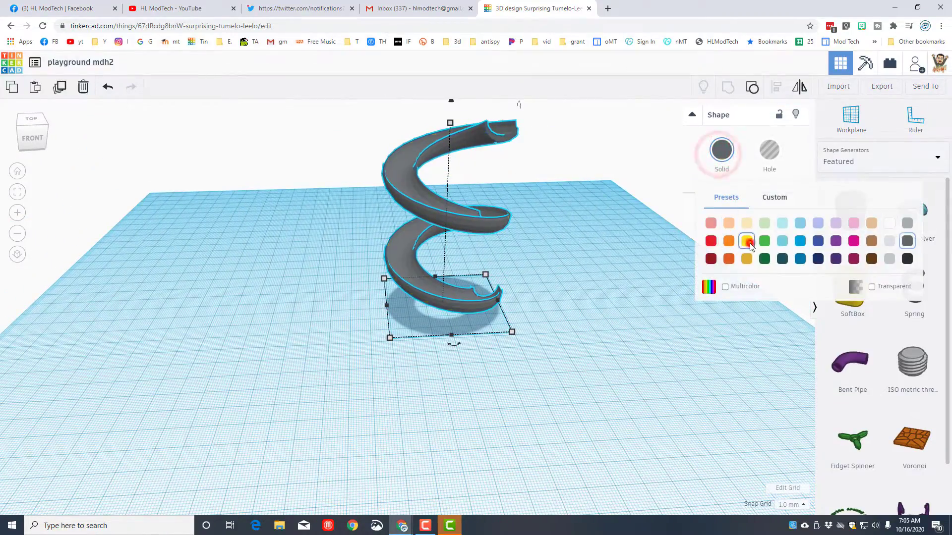
pyautogui.click(748, 242)
# - Raise the yellow spiral slide about 4 mm above the workplane
pyautogui.moveTo(585, 295); pyautogui.dragTo(508, 353, button='right')
pyautogui.click(409, 334)
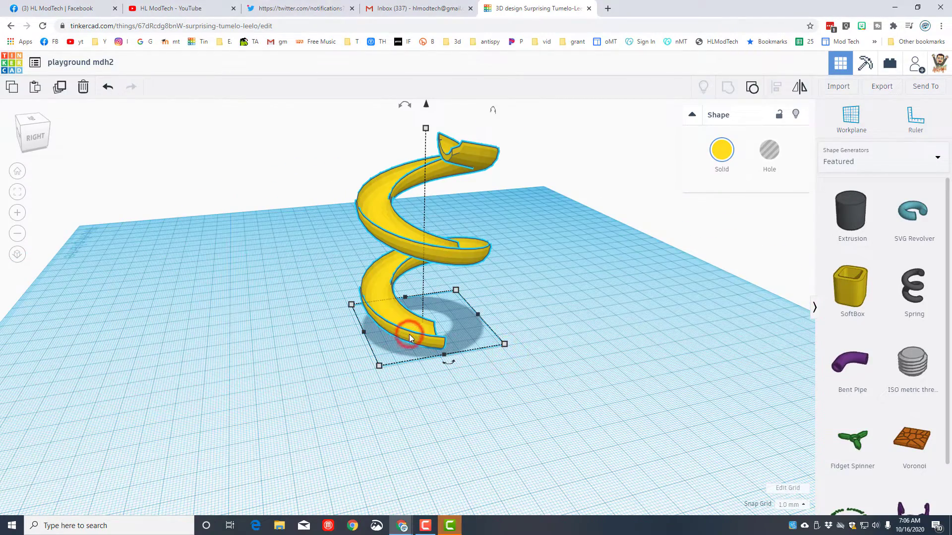
pyautogui.hotkey('ctrl', 'Up')
pyautogui.hotkey('ctrl', 'Up')
pyautogui.hotkey('ctrl', 'Up')
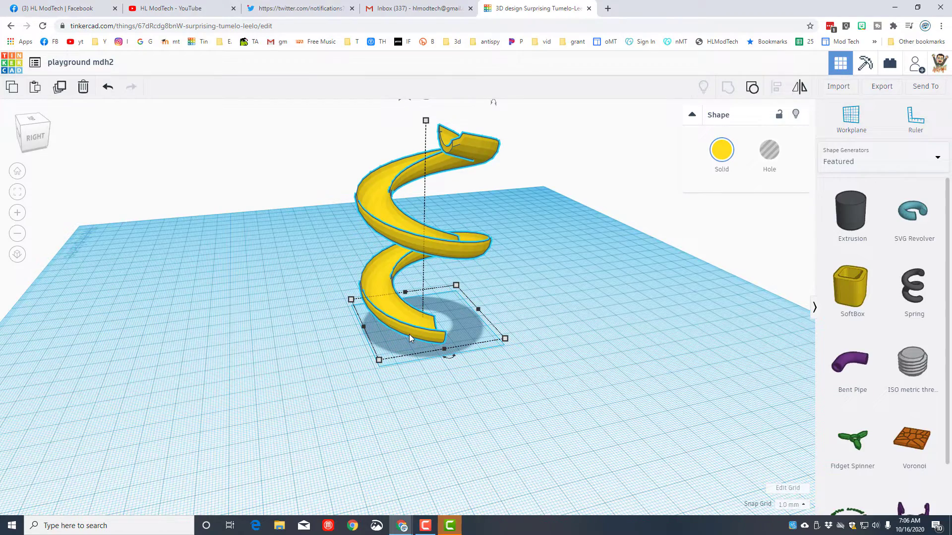
pyautogui.click(451, 386)
pyautogui.moveTo(589, 363); pyautogui.dragTo(310, 327, button='right')
pyautogui.moveTo(377, 327); pyautogui.dragTo(412, 320, button='right')
pyautogui.click(392, 314)
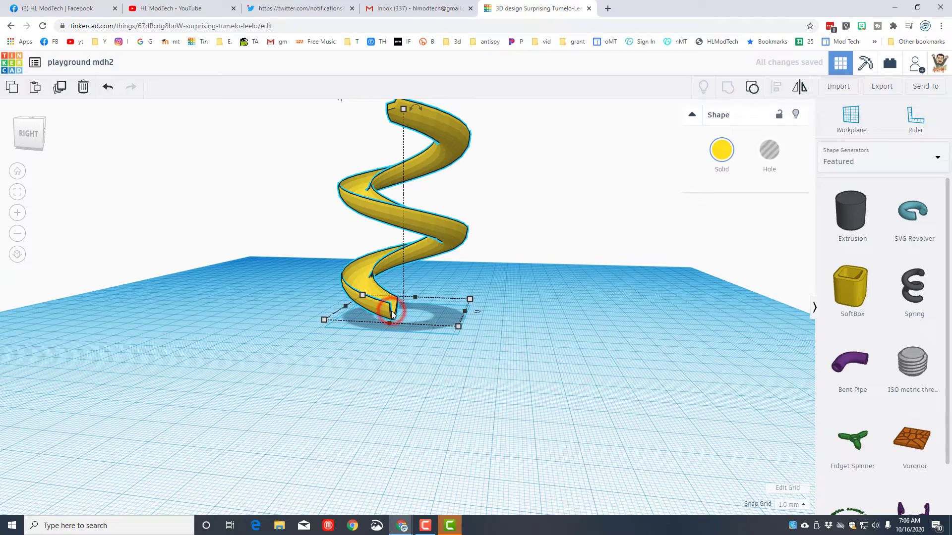
pyautogui.hotkey('ctrl', 'Up')
pyautogui.moveTo(385, 325); pyautogui.dragTo(547, 323, button='right')
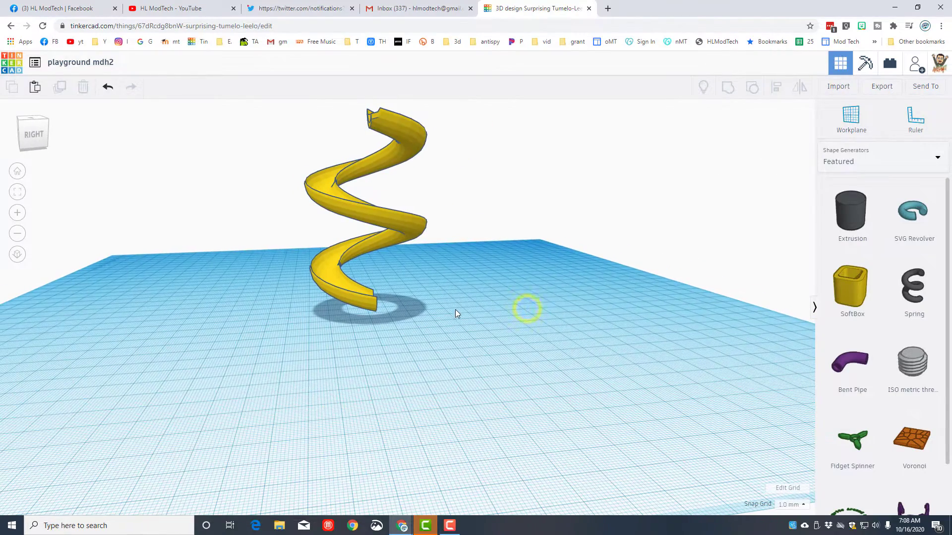
# - Place a solid cylinder from the Basic Shapes on the workplane near the slide's lower end
pyautogui.click(885, 167)
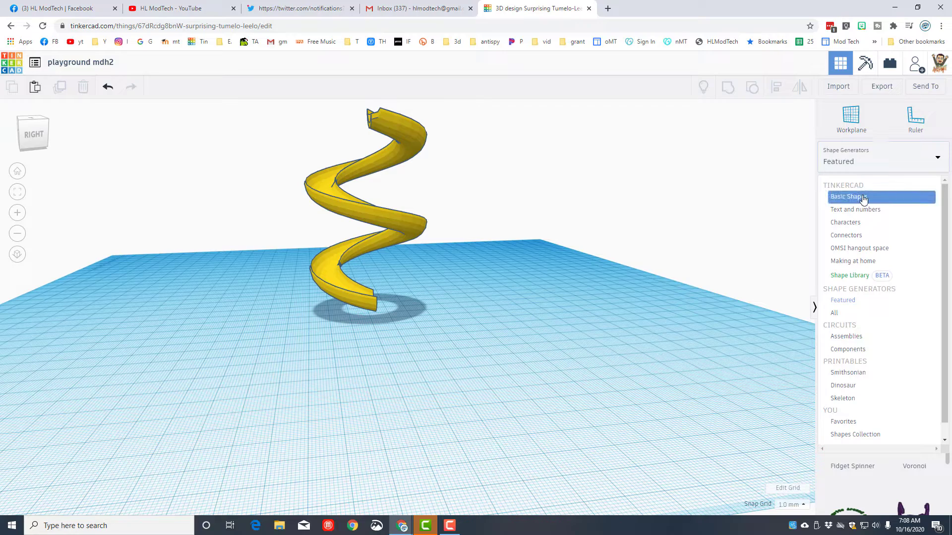
pyautogui.click(863, 196)
pyautogui.click(907, 281)
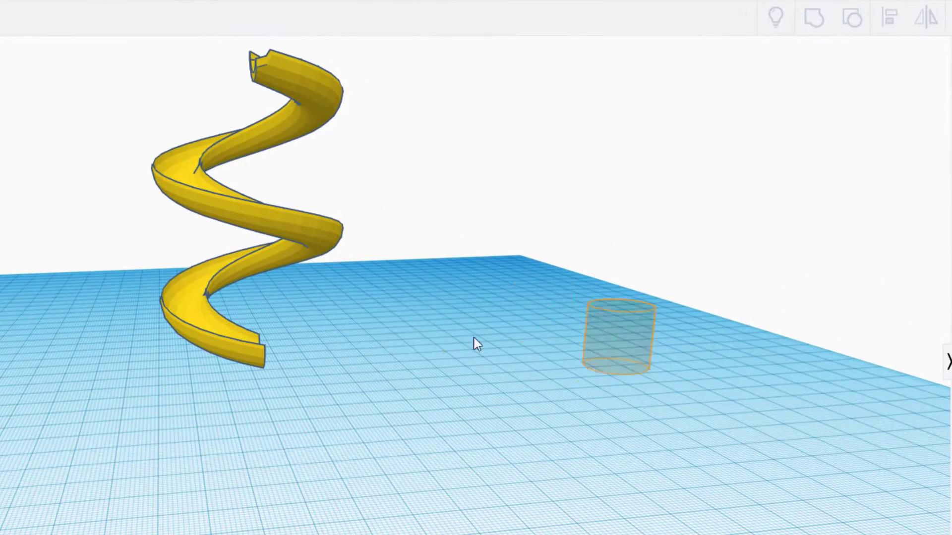
pyautogui.moveTo(474, 338); pyautogui.dragTo(350, 424)
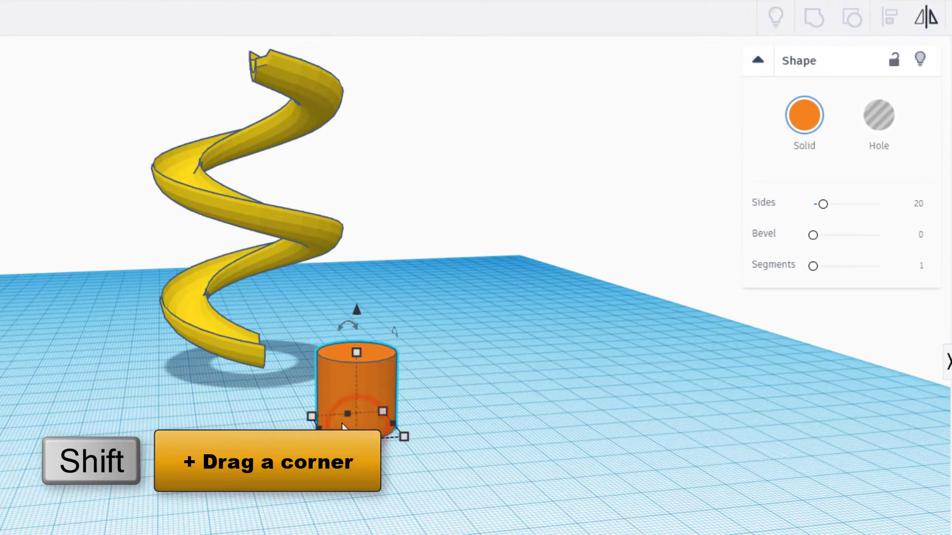
# - Scale the orange cylinder uniformly to a height of 7 mm
pyautogui.keyDown('shift'); pyautogui.moveTo(357, 353); pyautogui.dragTo(357, 363); pyautogui.keyUp('shift')
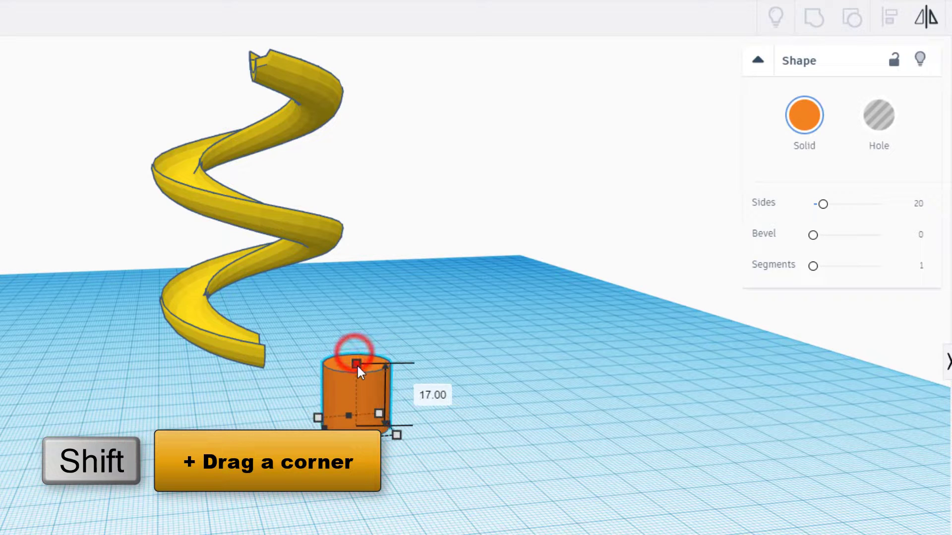
pyautogui.click(431, 394)
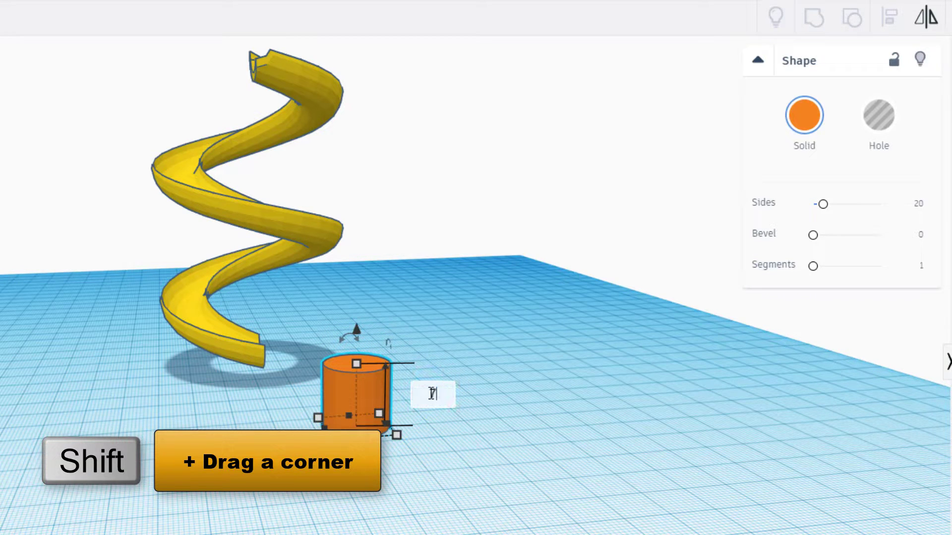
pyautogui.write('7')
pyautogui.press('Return')
# - Move the small cylinder close to the slide's lower end and set its bevel to 2
pyautogui.click(247, 375)
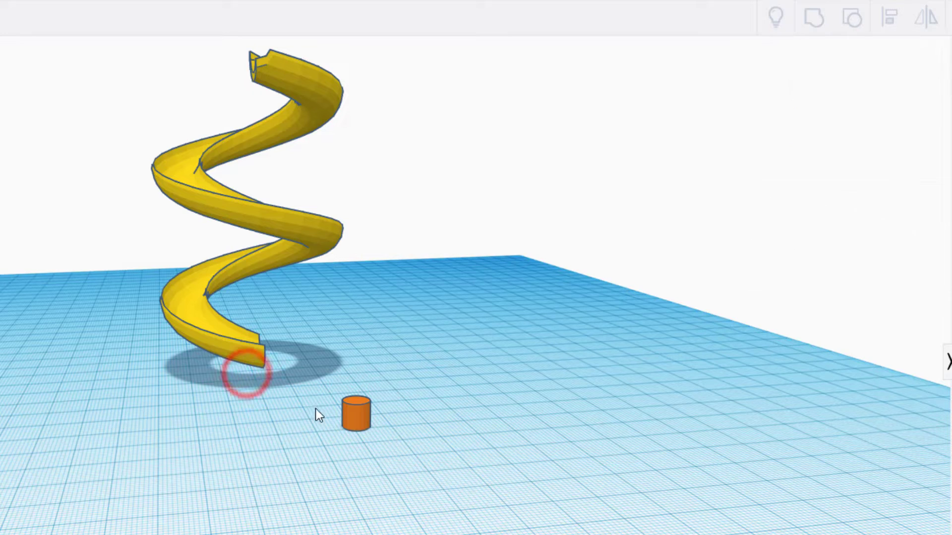
pyautogui.moveTo(352, 425); pyautogui.dragTo(230, 394)
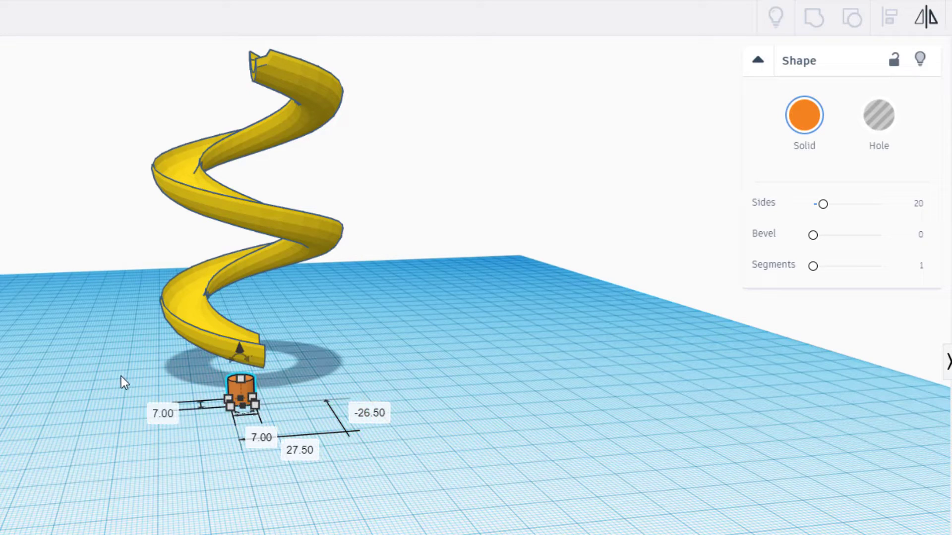
pyautogui.press('Left')
pyautogui.press('Up')
pyautogui.press('Up')
pyautogui.press('Left')
pyautogui.press('Up')
pyautogui.press('Up')
pyautogui.press('Up')
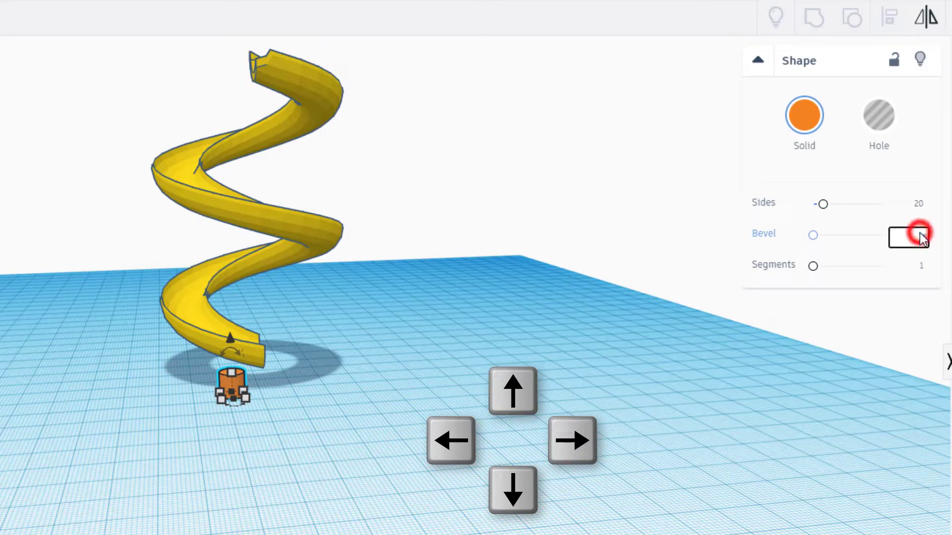
pyautogui.write('2')
pyautogui.press('Return')
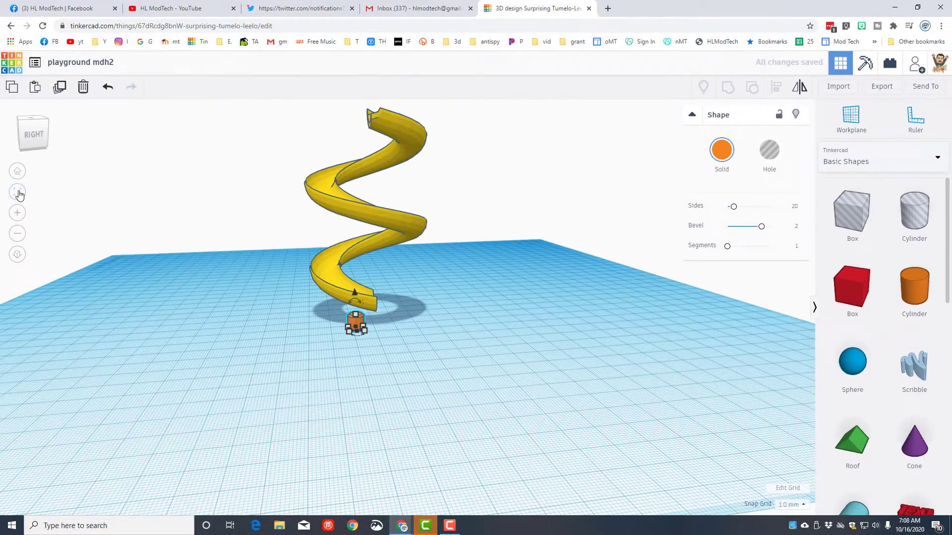
# - Shift the short orange cylinder so it sits directly under the tip of the slide's lower end
pyautogui.click(17, 192)
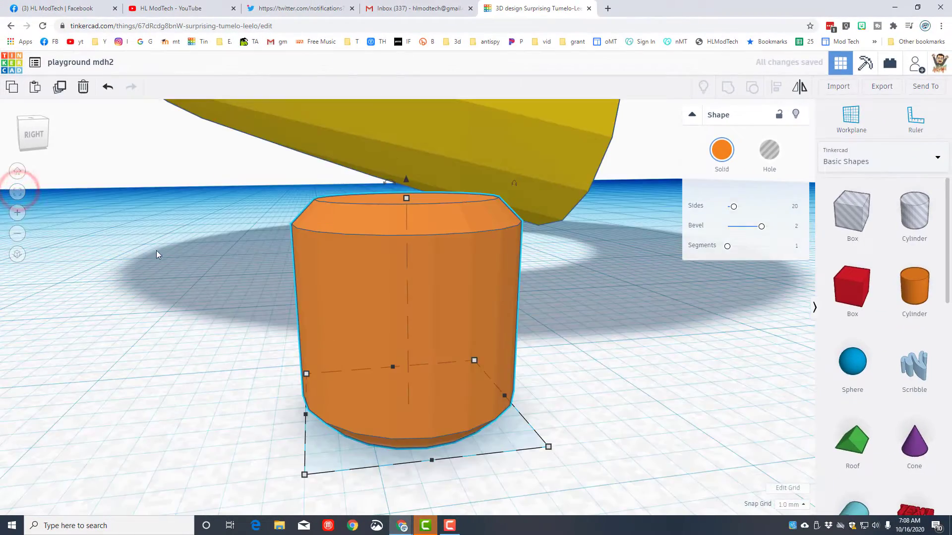
pyautogui.scroll(-3, 535, 299)
pyautogui.moveTo(377, 312); pyautogui.dragTo(595, 300, button='right')
pyautogui.moveTo(594, 296); pyautogui.dragTo(647, 295)
pyautogui.scroll(-2, 429, 292)
pyautogui.moveTo(264, 266); pyautogui.dragTo(510, 277, button='right')
pyautogui.moveTo(249, 298); pyautogui.dragTo(496, 293, button='right')
pyautogui.click(171, 315)
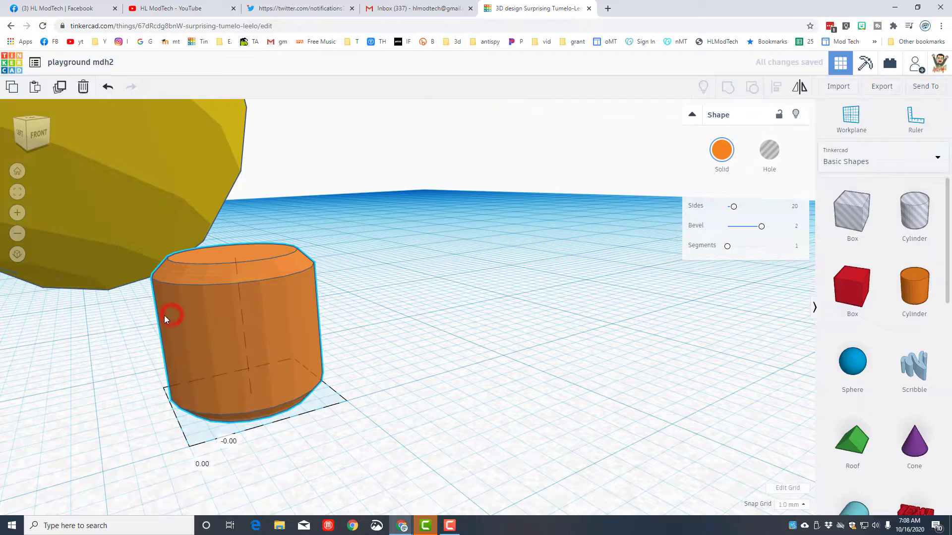
pyautogui.moveTo(207, 314); pyautogui.dragTo(146, 317)
pyautogui.click(180, 255)
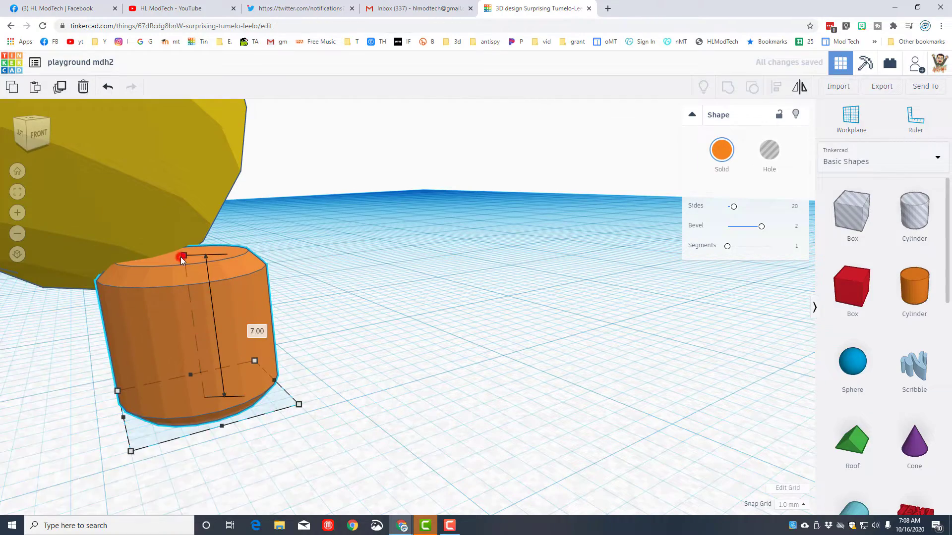
pyautogui.moveTo(316, 258); pyautogui.dragTo(338, 335, button='right')
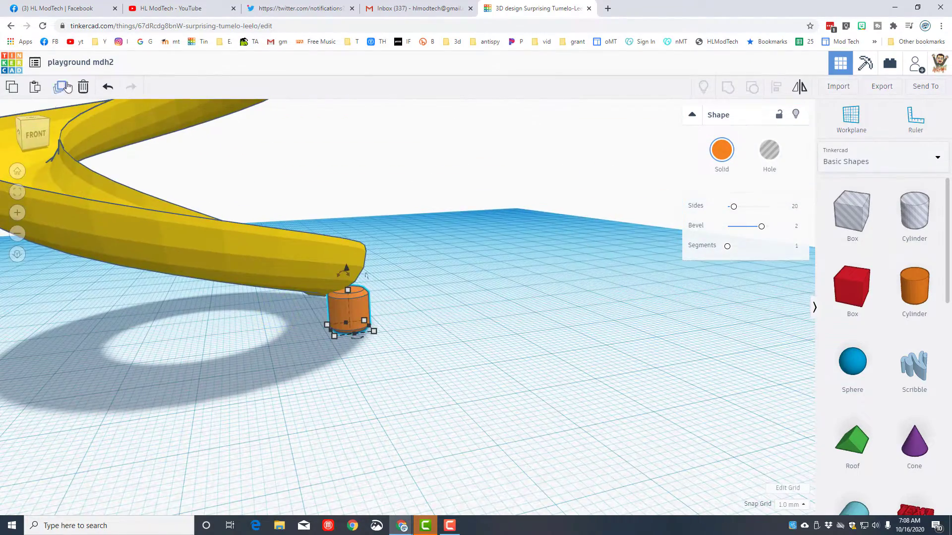
# - Duplicate the short cylinder and move the copy to the far side of the slide, beneath its first bend
pyautogui.hotkey('ctrl', 'd')
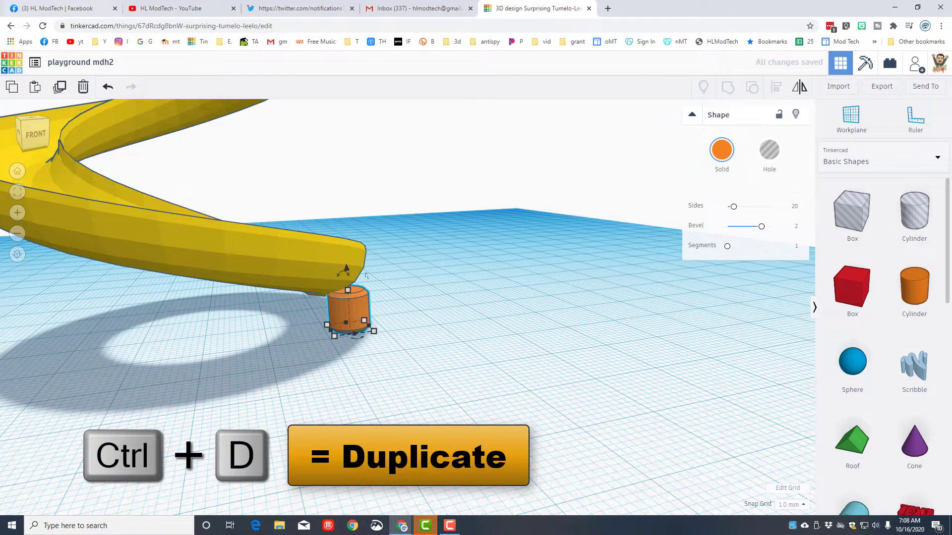
pyautogui.press('Left')
pyautogui.press('Left')
pyautogui.press('Left')
pyautogui.press('Left')
pyautogui.press('Left')
pyautogui.press('Left')
pyautogui.press('Left')
pyautogui.press('Left')
pyautogui.press('Left')
pyautogui.press('Left')
pyautogui.press('Left')
pyautogui.press('Left')
pyautogui.press('Left')
pyautogui.press('Left')
pyautogui.press('Left')
pyautogui.press('Left')
pyautogui.press('Left')
pyautogui.press('Left')
pyautogui.press('Left')
pyautogui.press('Left')
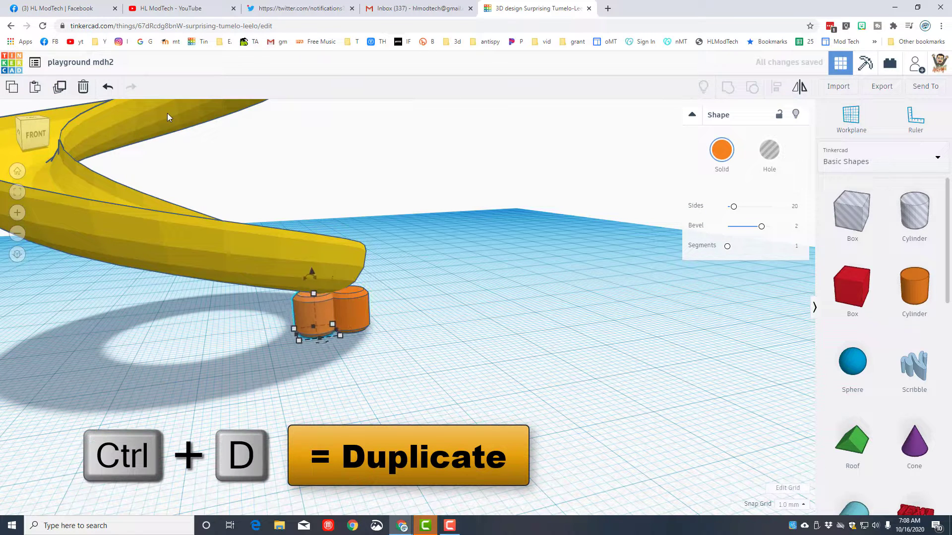
pyautogui.press('Down')
pyautogui.press('Down')
pyautogui.press('Down')
pyautogui.press('Down')
pyautogui.press('Down')
pyautogui.press('Down')
pyautogui.press('Down')
pyautogui.press('Down')
pyautogui.press('Down')
pyautogui.press('Down')
pyautogui.press('Down')
pyautogui.press('Down')
pyautogui.press('Down')
pyautogui.press('Down')
pyautogui.press('Down')
pyautogui.press('Down')
pyautogui.press('Down')
pyautogui.press('Down')
pyautogui.press('Down')
pyautogui.press('Down')
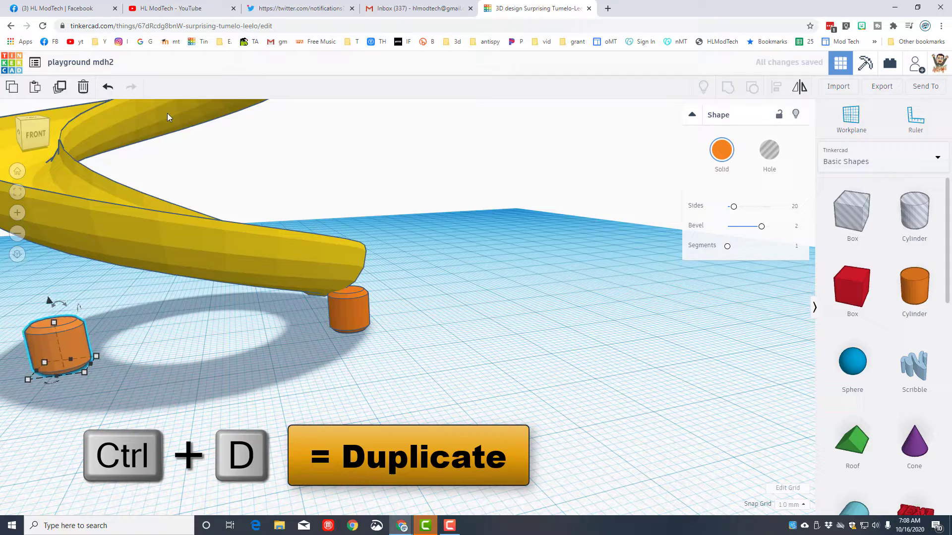
# - Stretch the copied cylinder to a height of 22 mm so it meets the slide's underside
pyautogui.scroll(-3, 296, 272)
pyautogui.moveTo(196, 308); pyautogui.dragTo(377, 290, button='right')
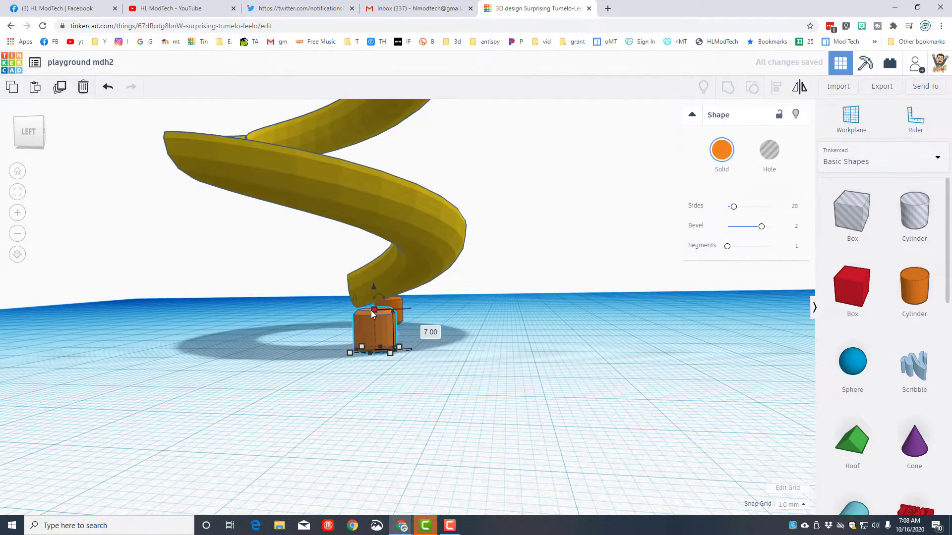
pyautogui.moveTo(374, 314); pyautogui.dragTo(378, 216)
pyautogui.moveTo(378, 219); pyautogui.dragTo(362, 424, button='right')
pyautogui.click(363, 422)
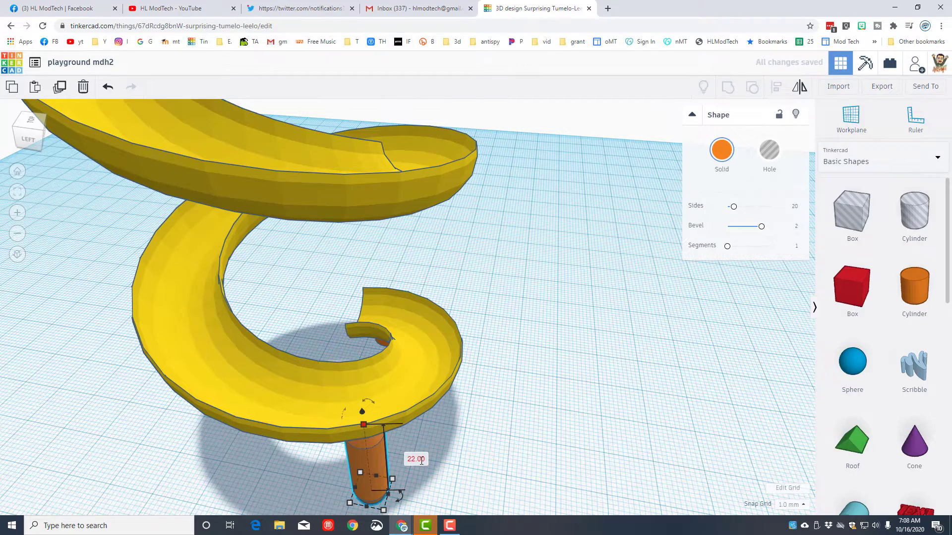
# - Duplicate the 22 mm post and move the copy further along the spiral, under the next rising section
pyautogui.moveTo(561, 442); pyautogui.dragTo(533, 410, button='right')
pyautogui.moveTo(616, 383); pyautogui.dragTo(559, 319, button='right')
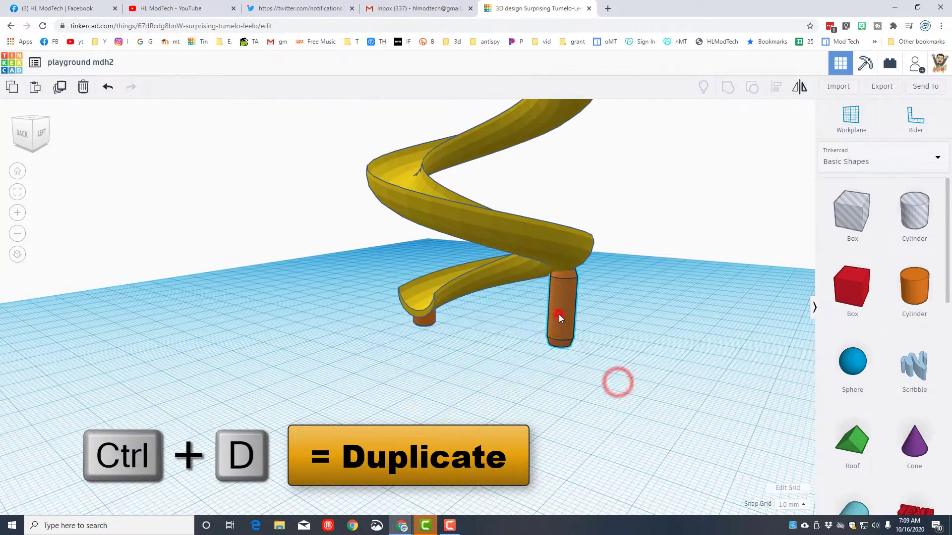
pyautogui.hotkey('ctrl', 'd')
pyautogui.press('Down')
pyautogui.press('Down')
pyautogui.press('Down')
pyautogui.press('Down')
pyautogui.press('Down')
pyautogui.press('Down')
pyautogui.press('Down')
pyautogui.press('Down')
pyautogui.press('Down')
pyautogui.press('Down')
pyautogui.press('Down')
pyautogui.press('Down')
pyautogui.press('Down')
pyautogui.press('Down')
pyautogui.press('Down')
pyautogui.press('Down')
pyautogui.press('Down')
pyautogui.press('Down')
pyautogui.press('Down')
pyautogui.press('Down')
pyautogui.press('Down')
pyautogui.press('Down')
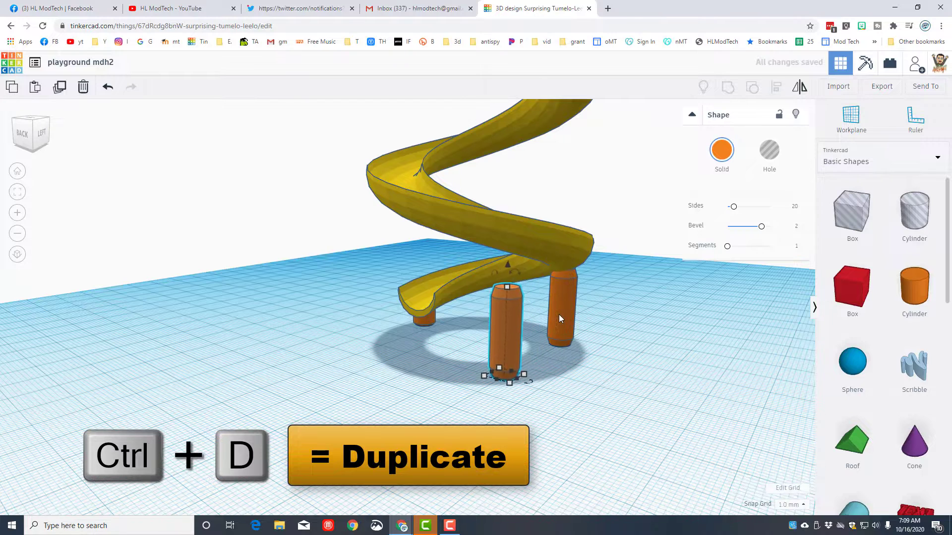
pyautogui.press('Left')
pyautogui.press('Up')
pyautogui.press('Up')
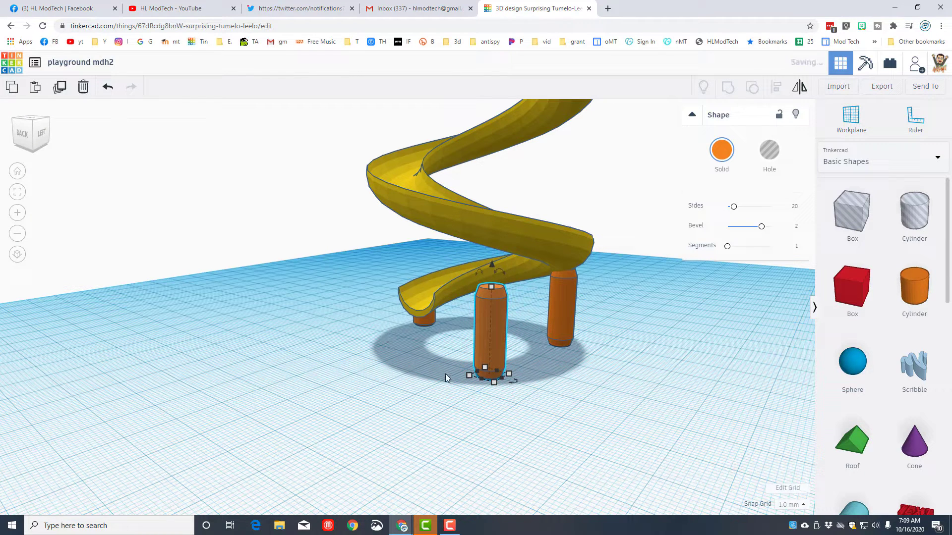
# - Stretch the new post upward until its top meets the underside of the slide
pyautogui.moveTo(492, 289); pyautogui.dragTo(492, 245)
pyautogui.moveTo(501, 248); pyautogui.dragTo(459, 247, button='right')
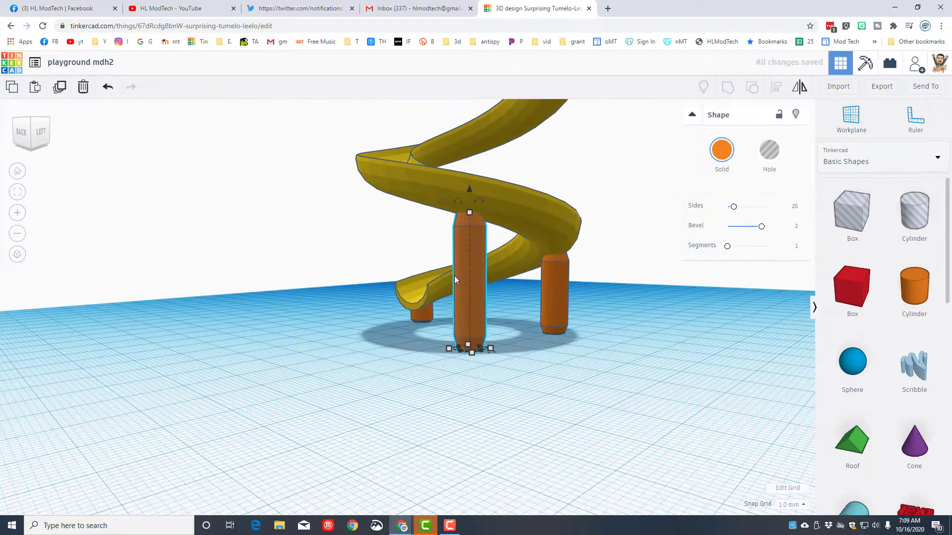
pyautogui.moveTo(418, 300); pyautogui.dragTo(465, 310, button='right')
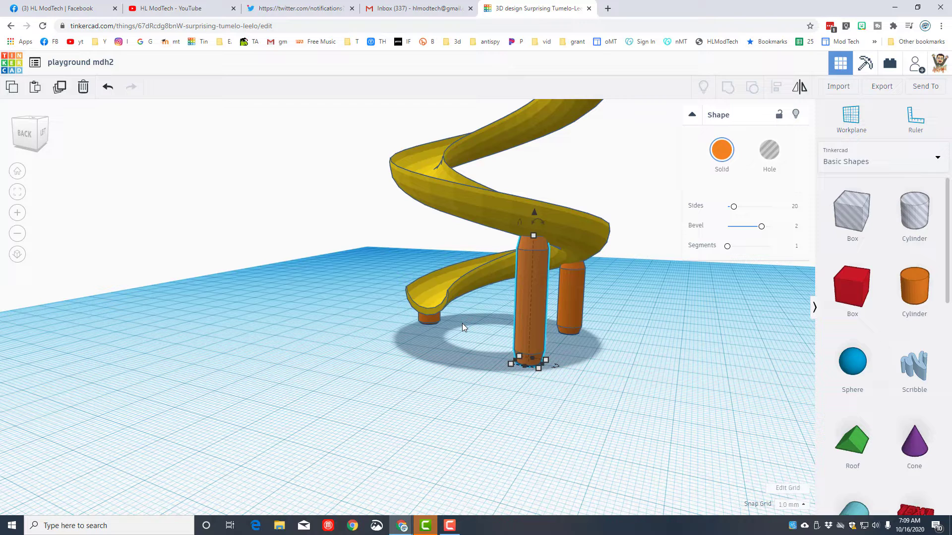
pyautogui.click(641, 430)
# - Duplicate the tallest post and move the copy along the spiral to below the next higher bend
pyautogui.click(519, 337)
pyautogui.hotkey('ctrl', 'd')
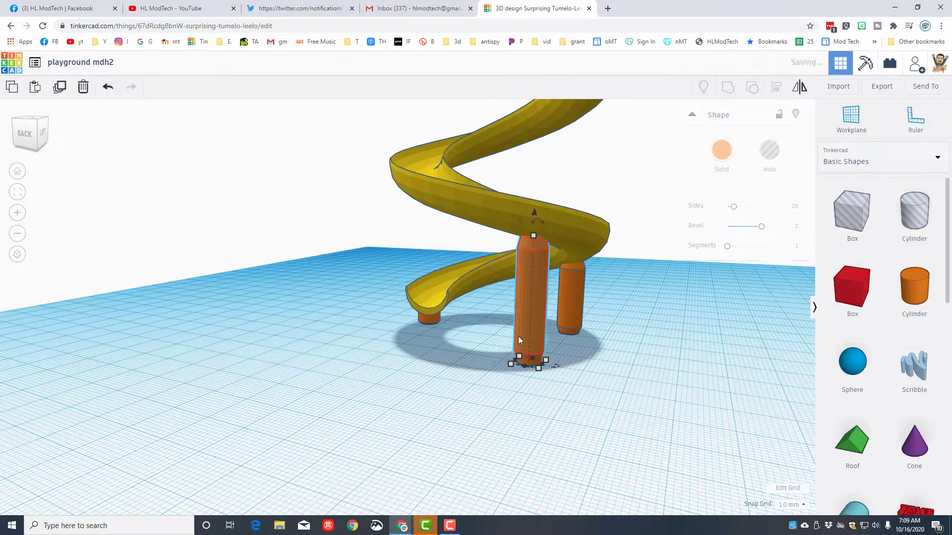
pyautogui.press('Left')
pyautogui.press('Left')
pyautogui.press('Left')
pyautogui.press('Left')
pyautogui.press('Left')
pyautogui.press('Left')
pyautogui.press('Left')
pyautogui.press('Left')
pyautogui.press('Left')
pyautogui.press('Left')
pyautogui.press('Left')
pyautogui.press('Left')
pyautogui.press('Left')
pyautogui.press('Left')
pyautogui.press('Left')
pyautogui.press('Left')
pyautogui.press('Left')
pyautogui.press('Left')
pyautogui.press('Left')
pyautogui.press('Left')
pyautogui.press('Left')
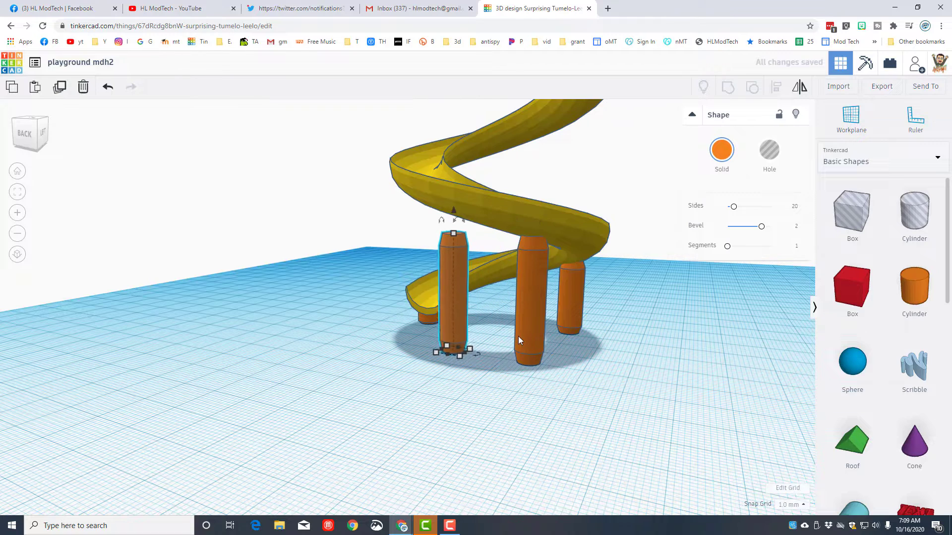
pyautogui.press('Left')
pyautogui.press('Left')
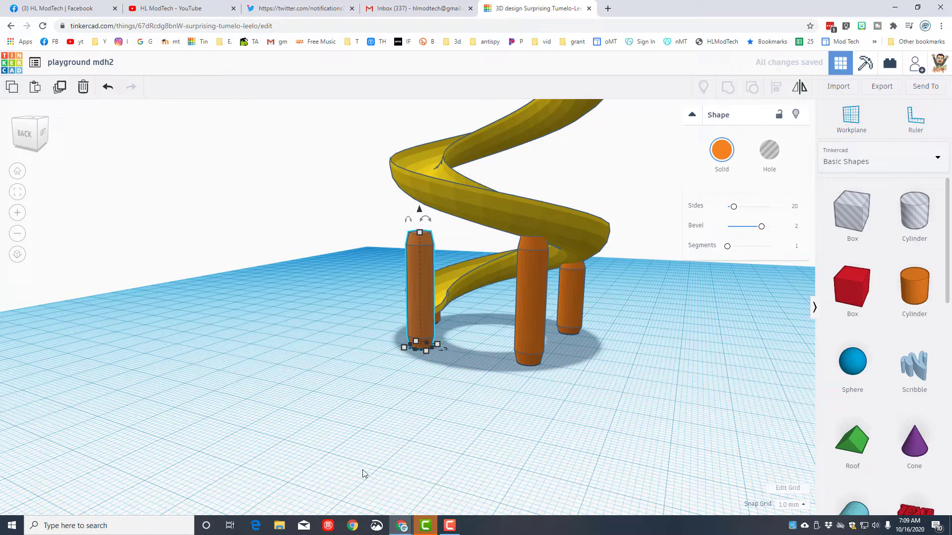
# - Extend the newest post up to the slide and set its height to 42 mm
pyautogui.moveTo(420, 233); pyautogui.dragTo(411, 194)
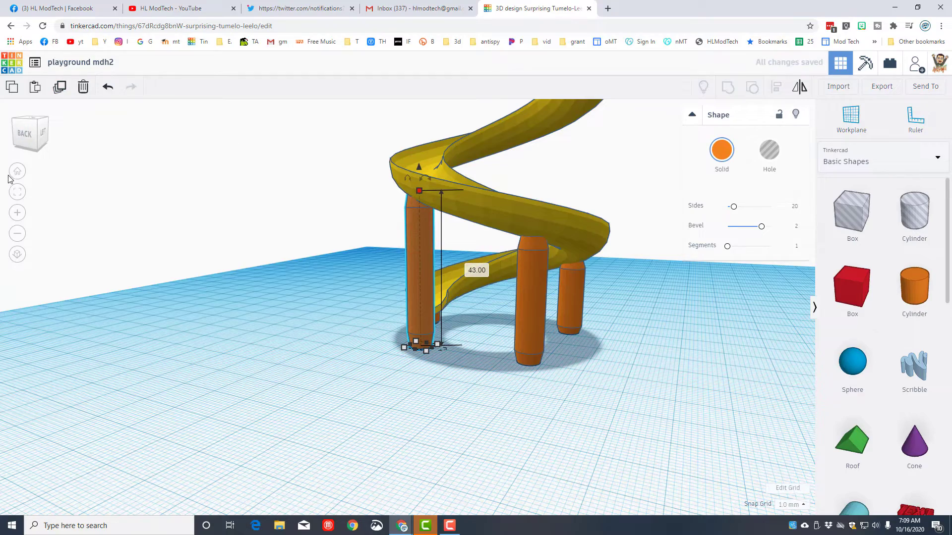
pyautogui.click(18, 191)
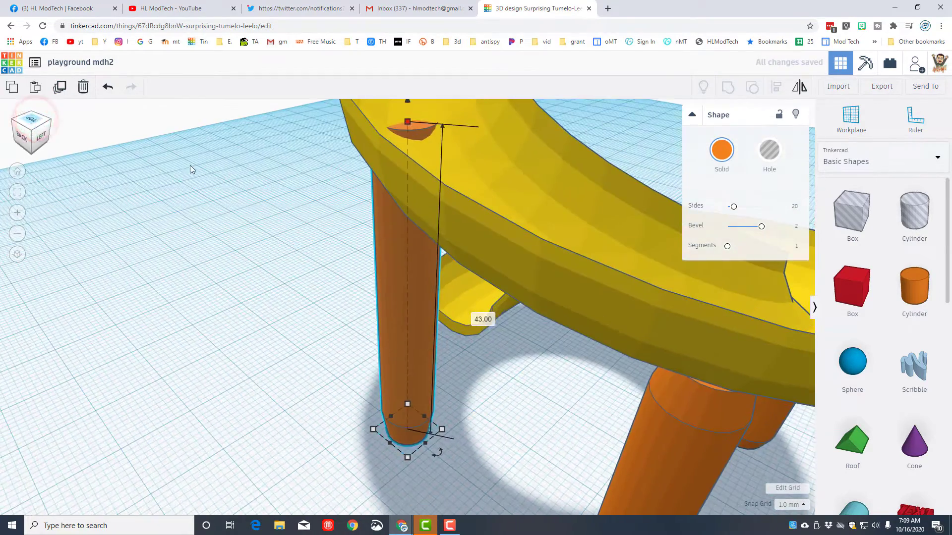
pyautogui.click(408, 122)
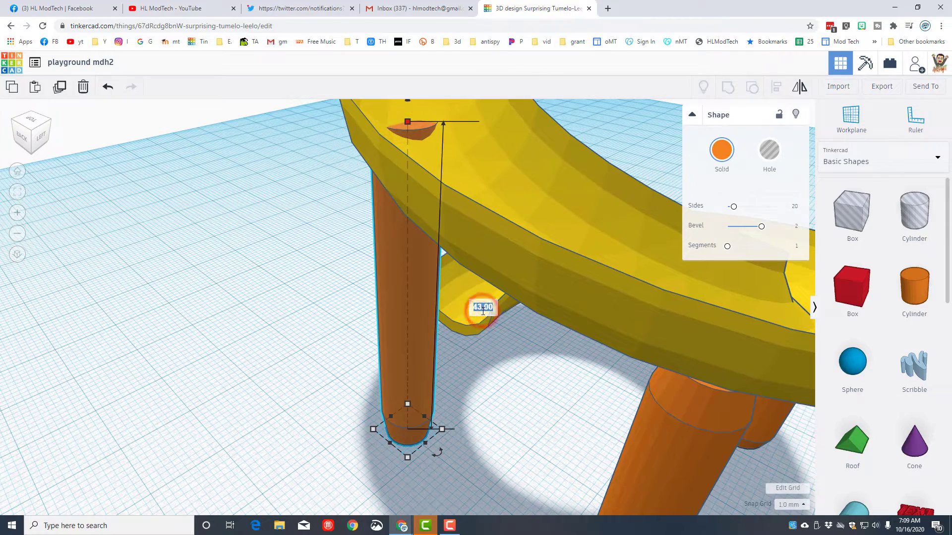
pyautogui.press('Return')
pyautogui.scroll(-8, 707, 278)
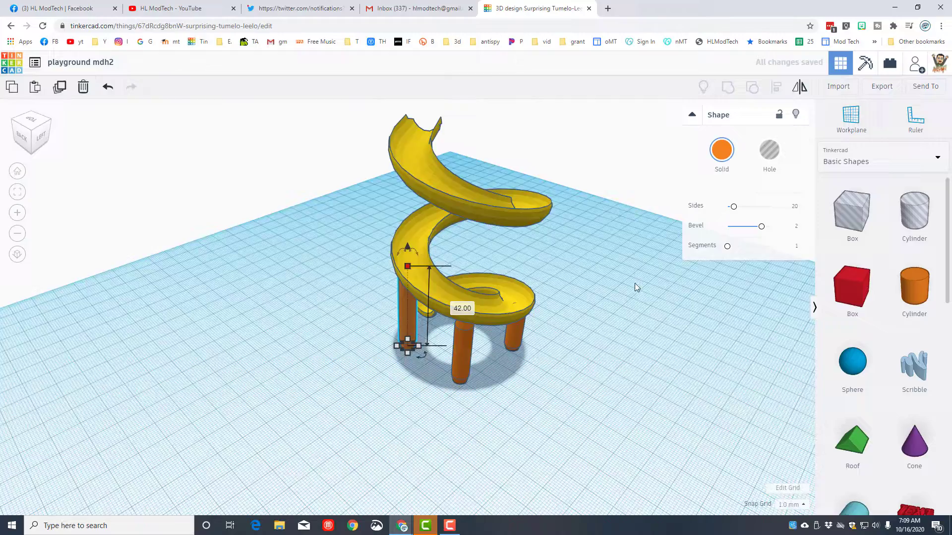
# - Duplicate the 42 mm post and move the copy just outside the spiral, beside the 22 mm post
pyautogui.moveTo(609, 275); pyautogui.dragTo(432, 208, button='right')
pyautogui.moveTo(440, 416); pyautogui.dragTo(401, 388, button='right')
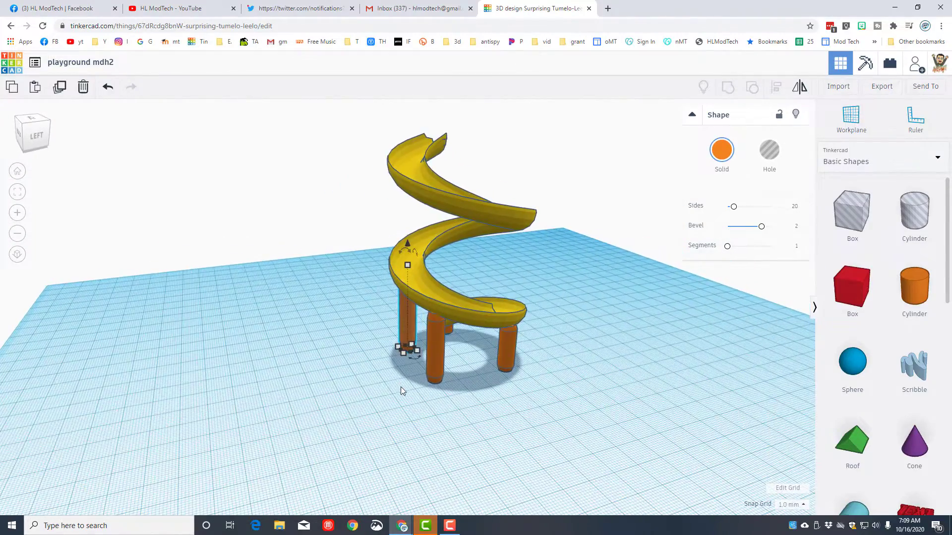
pyautogui.click(407, 325)
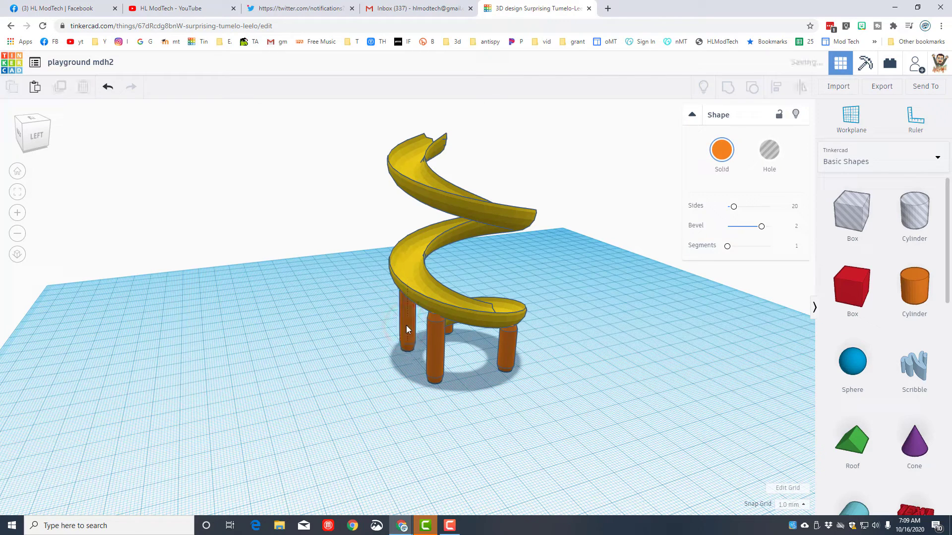
pyautogui.press('Right')
pyautogui.press('Right')
pyautogui.press('Right')
pyautogui.press('Right')
pyautogui.press('Right')
pyautogui.press('Right')
pyautogui.press('Right')
pyautogui.press('Right')
pyautogui.press('Right')
pyautogui.press('Right')
pyautogui.press('Right')
pyautogui.press('Right')
pyautogui.press('Right')
pyautogui.press('Right')
pyautogui.press('Right')
pyautogui.press('Right')
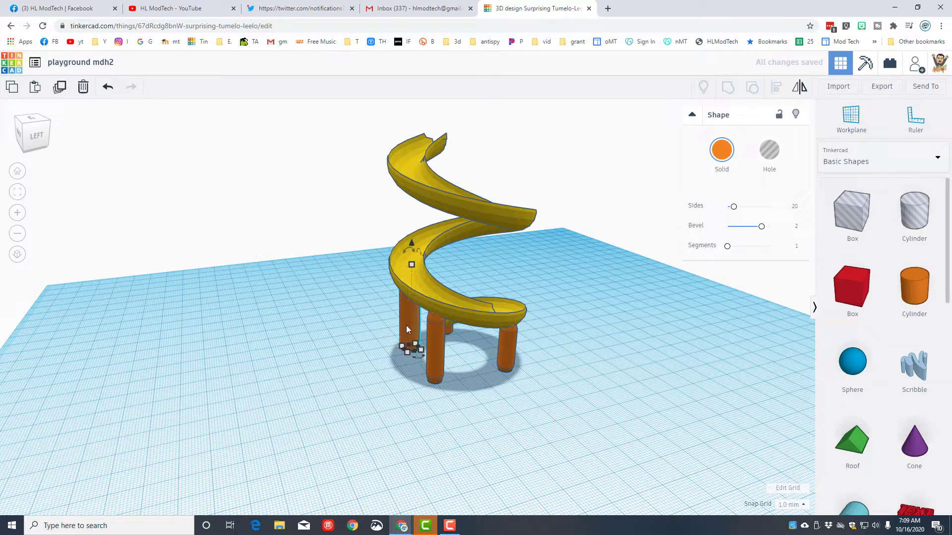
pyautogui.press('Right')
pyautogui.press('Right')
pyautogui.press('Right')
pyautogui.press('Right')
pyautogui.press('Right')
pyautogui.press('Right')
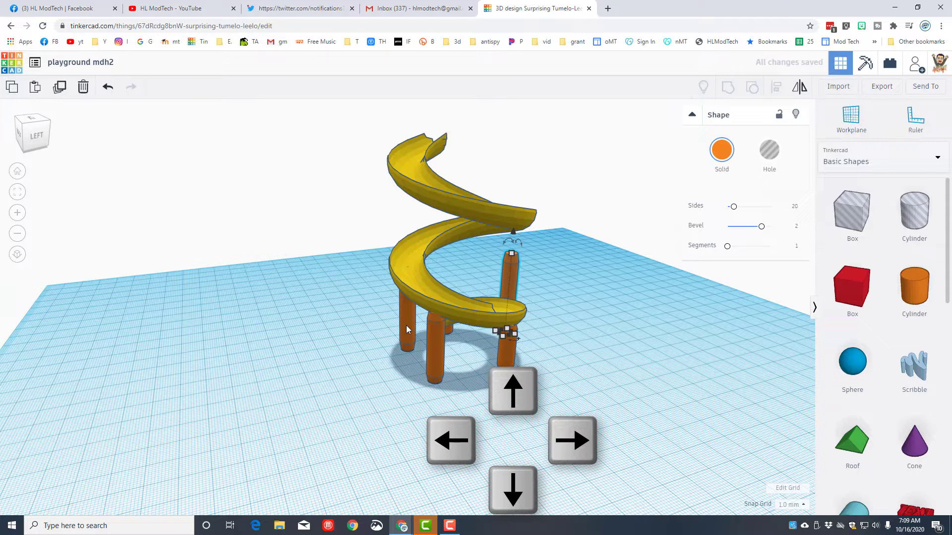
pyautogui.press('Down')
pyautogui.press('Down')
pyautogui.press('Down')
pyautogui.press('Down')
pyautogui.press('Down')
pyautogui.press('Down')
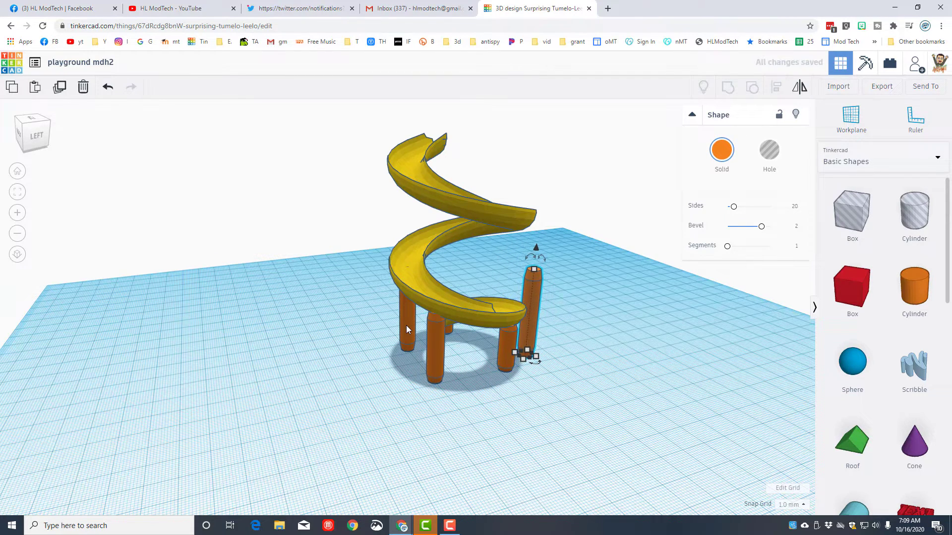
# - Place the workplane on the top face of the 42 mm post standing outside the spiral
pyautogui.scroll(2, 711, 280)
pyautogui.moveTo(606, 337); pyautogui.dragTo(422, 320, button='right')
pyautogui.moveTo(505, 374); pyautogui.dragTo(546, 335, button='right')
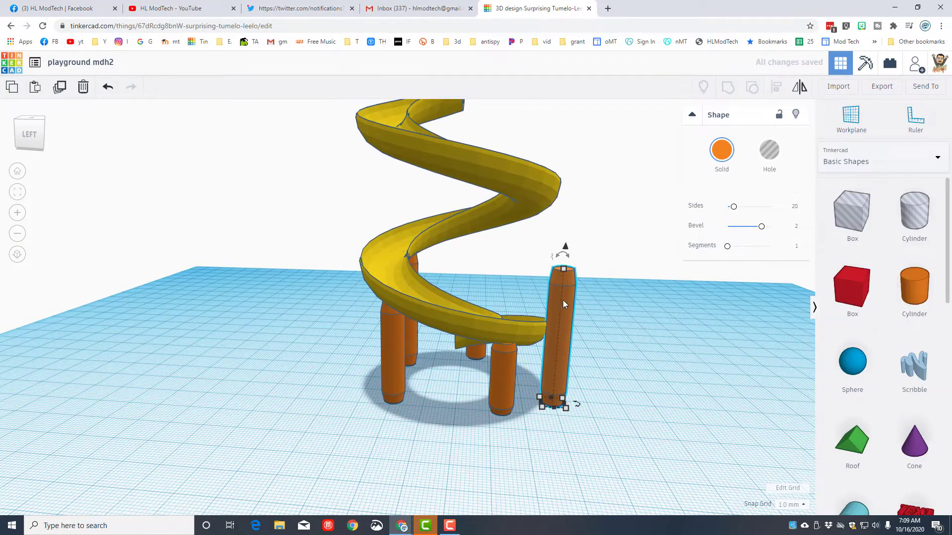
pyautogui.moveTo(608, 268); pyautogui.dragTo(578, 306, button='right')
pyautogui.click(624, 305)
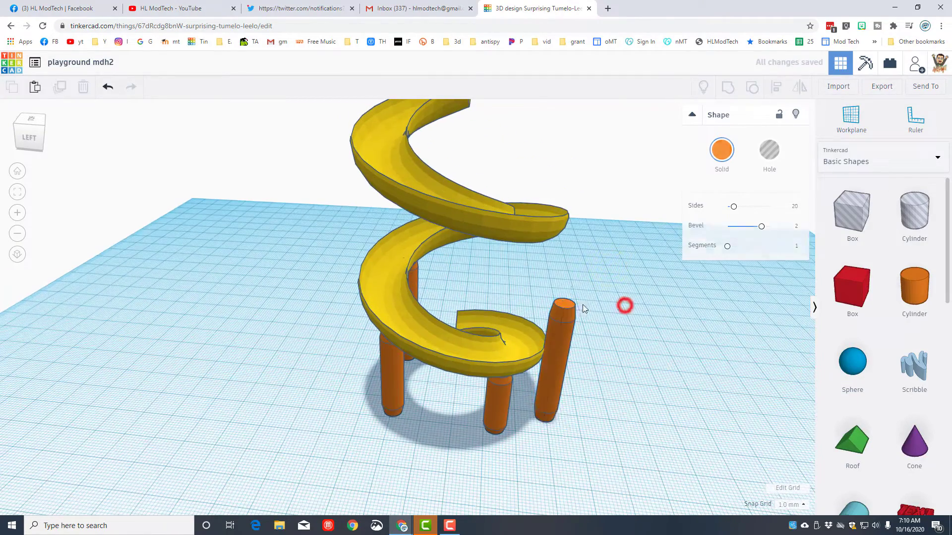
pyautogui.click(566, 305)
pyautogui.click(844, 121)
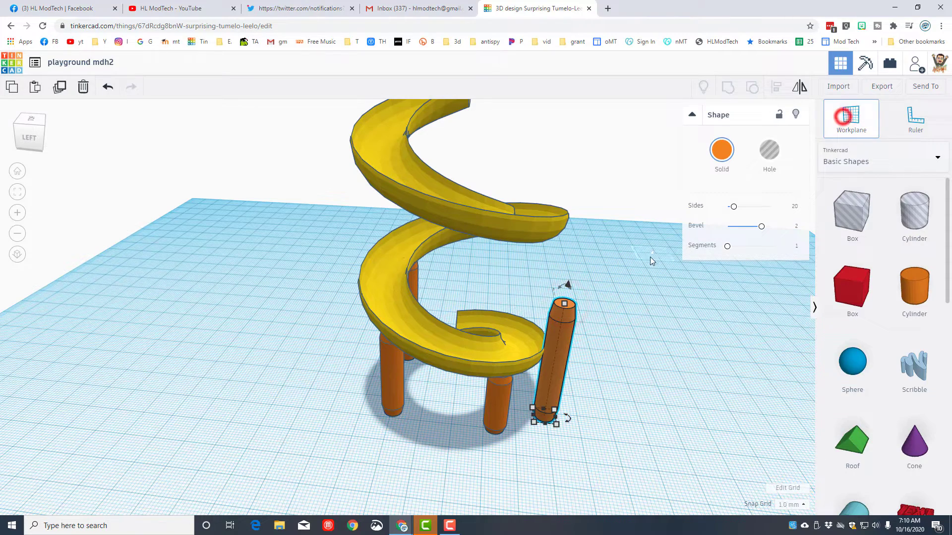
pyautogui.click(564, 304)
# - Duplicate the neighbouring short post, move the copy clear of the slide, and drop it onto the raised workplane
pyautogui.hotkey('ctrl', 'd')
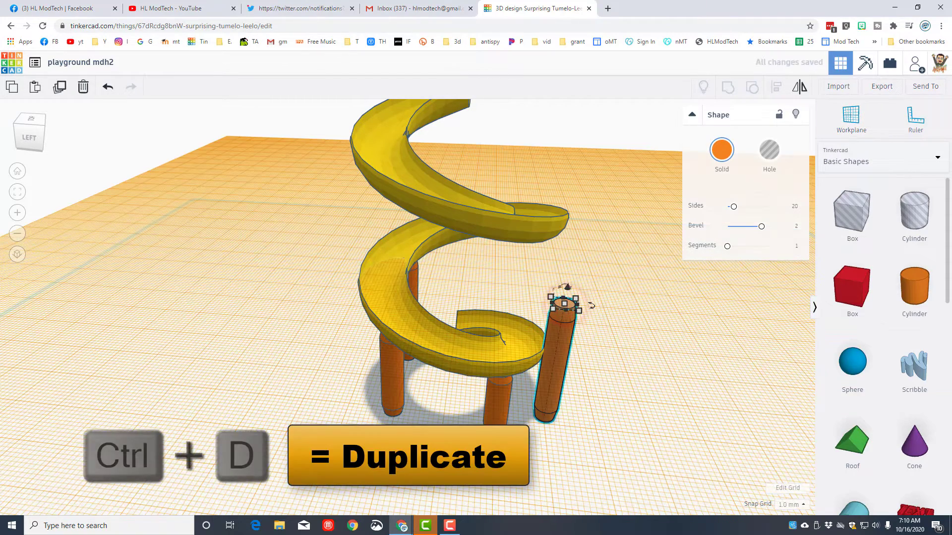
pyautogui.click(501, 413)
pyautogui.hotkey('ctrl', 'd')
pyautogui.press('Right')
pyautogui.press('Right')
pyautogui.press('Right')
pyautogui.press('Right')
pyautogui.press('Right')
pyautogui.press('Right')
pyautogui.press('Right')
pyautogui.press('d')
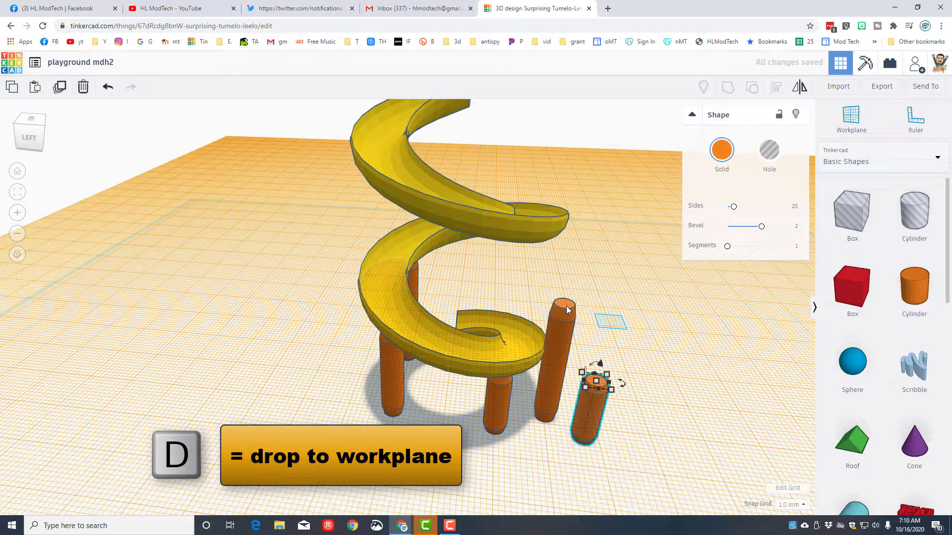
pyautogui.press('d')
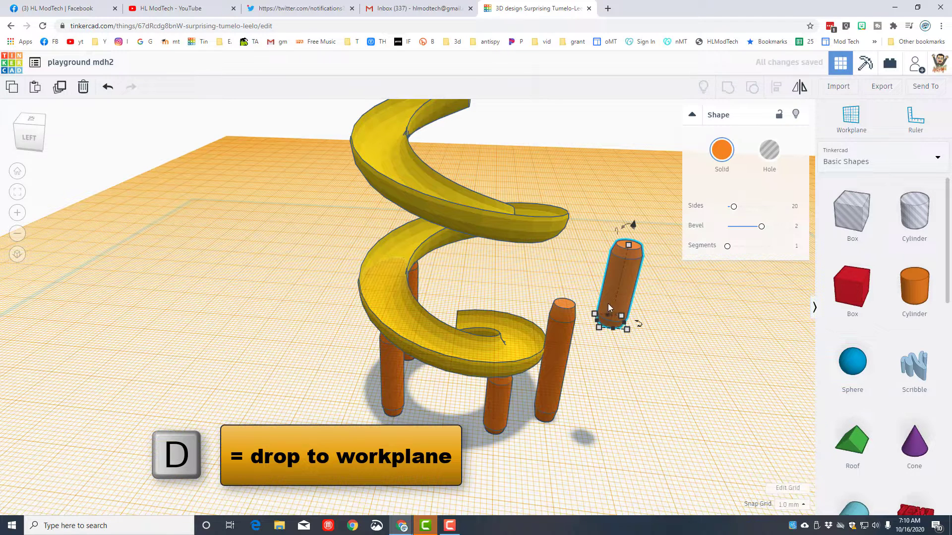
# - Move the raised short post onto the top of the 42 mm post
pyautogui.click(613, 303)
pyautogui.moveTo(613, 304); pyautogui.dragTo(572, 288)
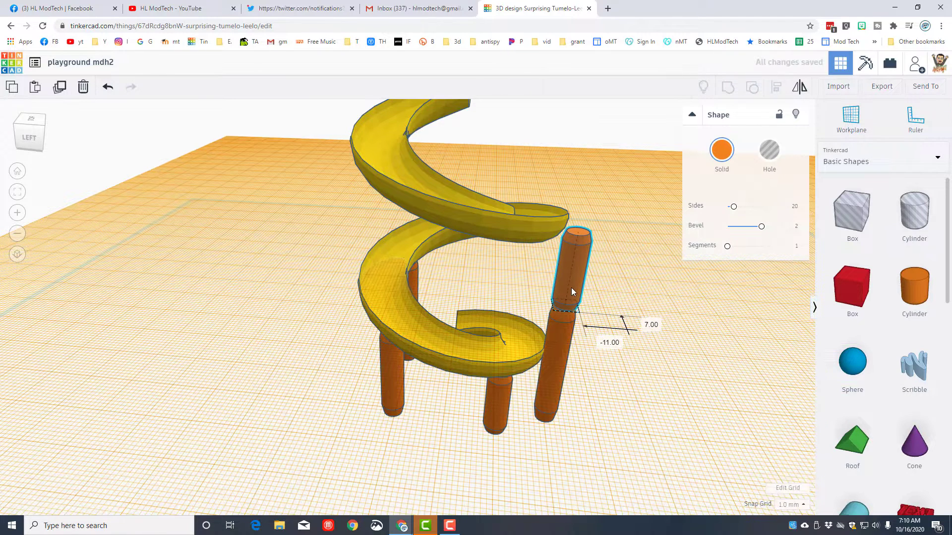
pyautogui.moveTo(539, 313); pyautogui.dragTo(550, 294, button='right')
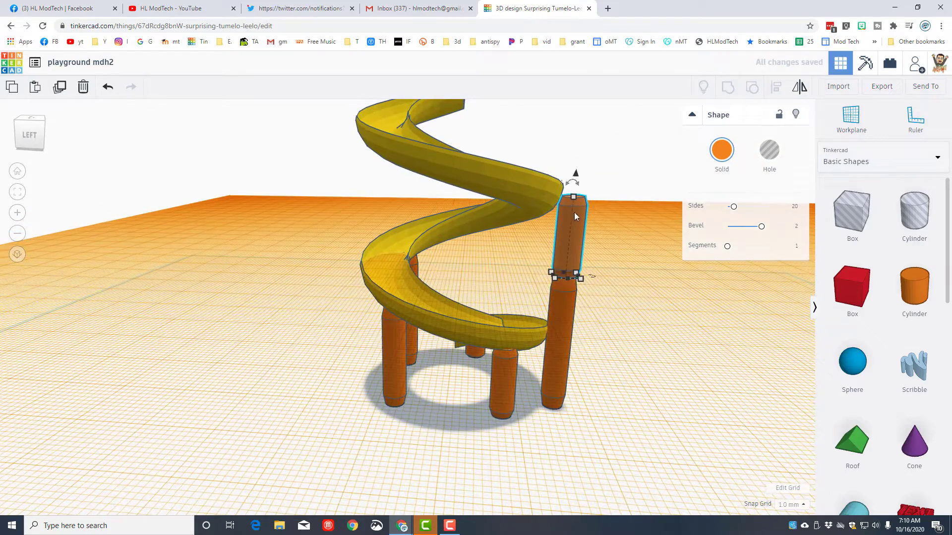
# - Tilt the upper post section by about 13° toward the slide
pyautogui.moveTo(568, 181)
pyautogui.moveTo(568, 182); pyautogui.dragTo(550, 156)
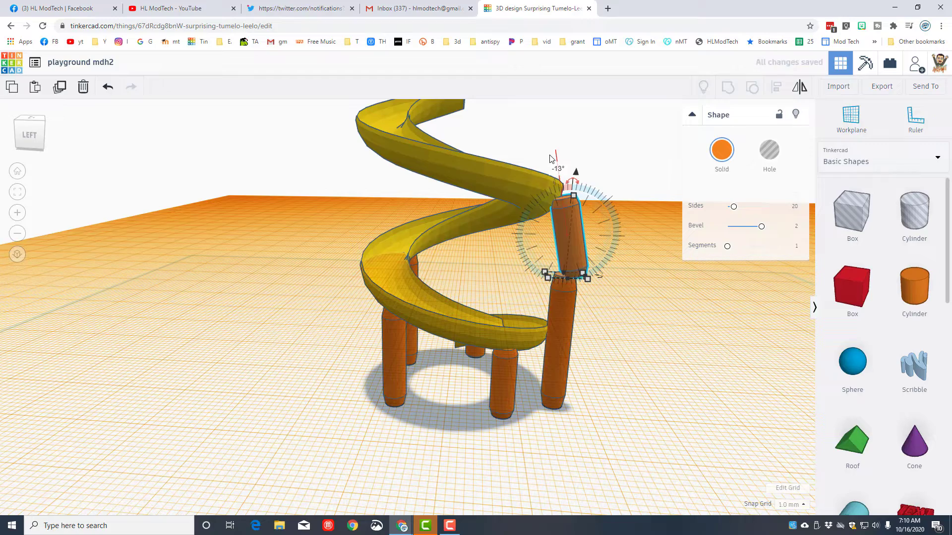
pyautogui.moveTo(491, 148); pyautogui.dragTo(573, 247, button='right')
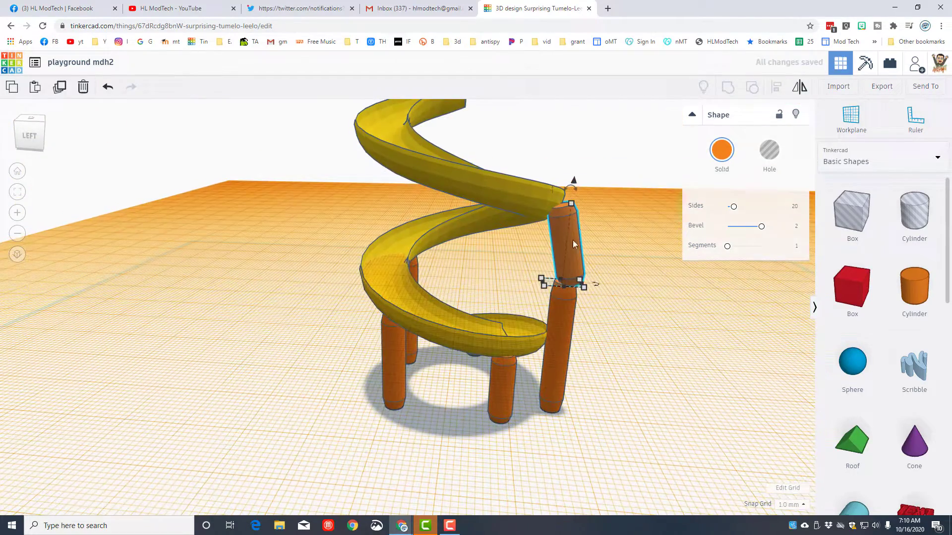
pyautogui.moveTo(582, 308); pyautogui.dragTo(181, 436, button='right')
pyautogui.scroll(1, 498, 307)
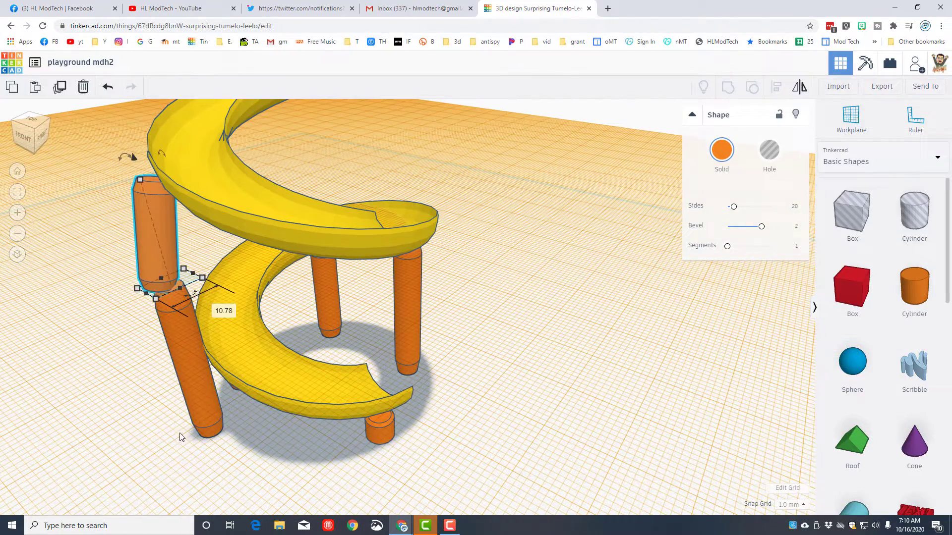
# - Return the workplane to the base grid and shift the lower post 2 mm outward beneath the tilted section
pyautogui.click(181, 435)
pyautogui.click(201, 403)
pyautogui.click(839, 135)
pyautogui.click(314, 451)
pyautogui.click(201, 407)
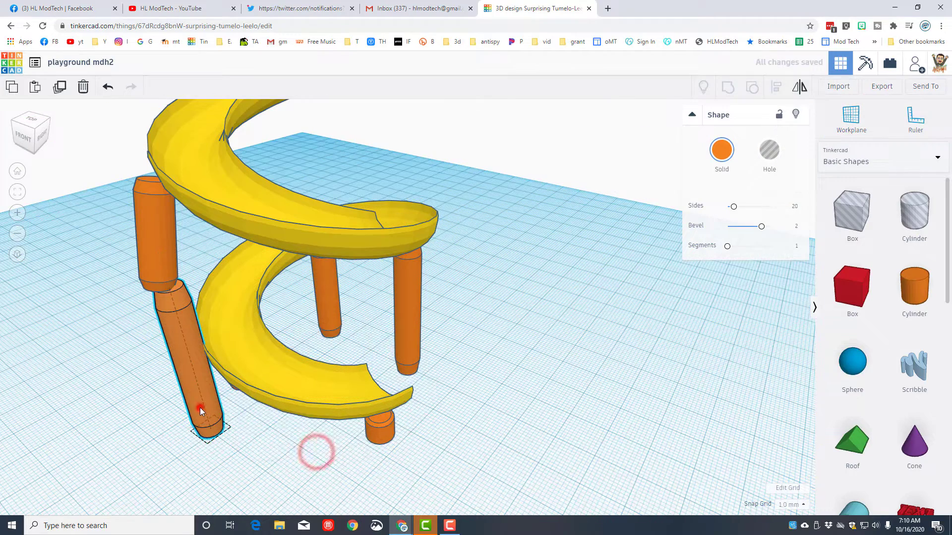
pyautogui.press('Left')
pyautogui.press('Left')
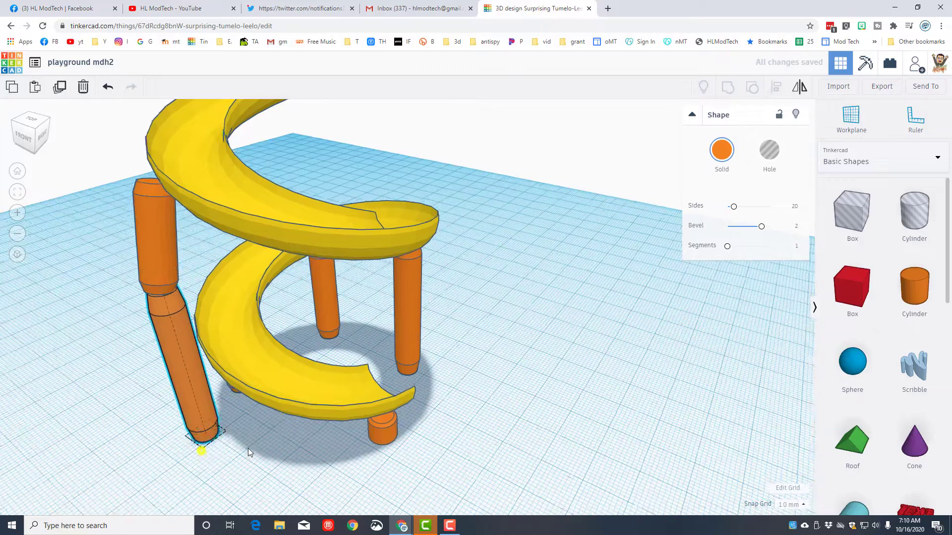
# - Duplicate the two-section post and move the copy across to the opposite side of the spiral, just outside the slide
pyautogui.moveTo(214, 451); pyautogui.dragTo(328, 445, button='right')
pyautogui.moveTo(394, 451); pyautogui.dragTo(574, 443, button='right')
pyautogui.scroll(-3, 574, 442)
pyautogui.moveTo(445, 417); pyautogui.dragTo(381, 422, button='right')
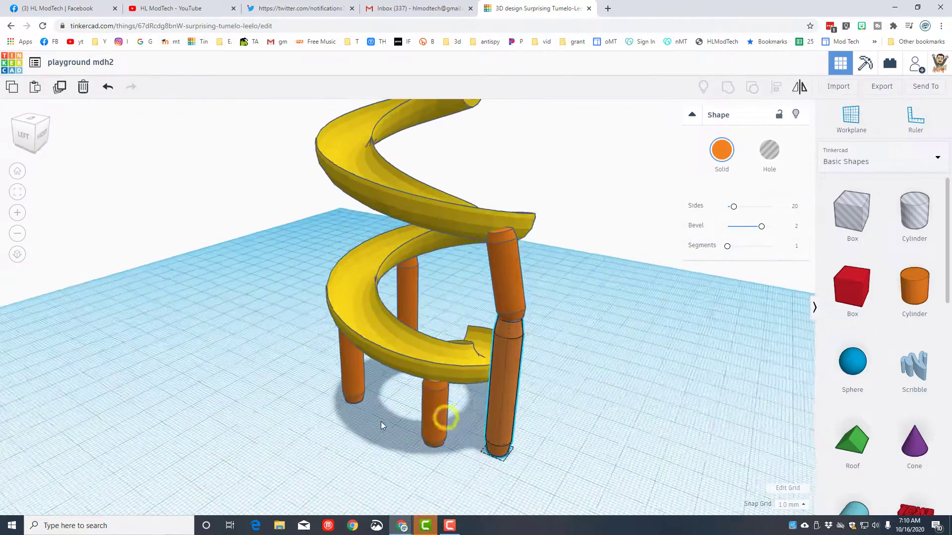
pyautogui.moveTo(555, 455); pyautogui.dragTo(643, 417, button='right')
pyautogui.moveTo(618, 238); pyautogui.dragTo(580, 296)
pyautogui.moveTo(705, 288); pyautogui.dragTo(363, 374, button='right')
pyautogui.hotkey('ctrl', 'd')
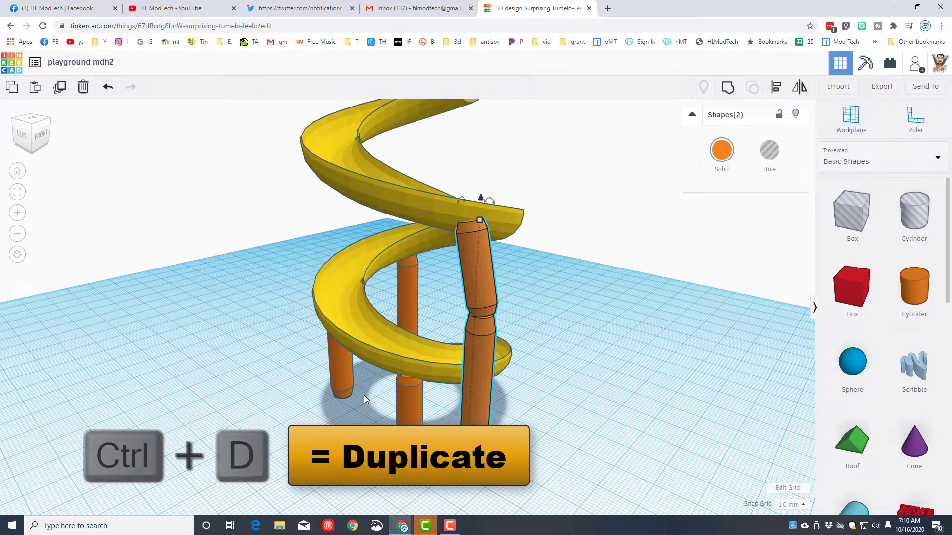
pyautogui.press('Left')
pyautogui.press('Left')
pyautogui.press('Left')
pyautogui.press('Left')
pyautogui.press('Left')
pyautogui.press('Left')
pyautogui.press('Left')
pyautogui.press('Left')
pyautogui.press('Left')
pyautogui.press('Left')
pyautogui.press('Left')
pyautogui.press('Left')
pyautogui.press('Left')
pyautogui.press('Left')
pyautogui.press('Left')
pyautogui.press('Left')
pyautogui.press('Left')
pyautogui.press('Left')
pyautogui.press('Left')
pyautogui.press('Left')
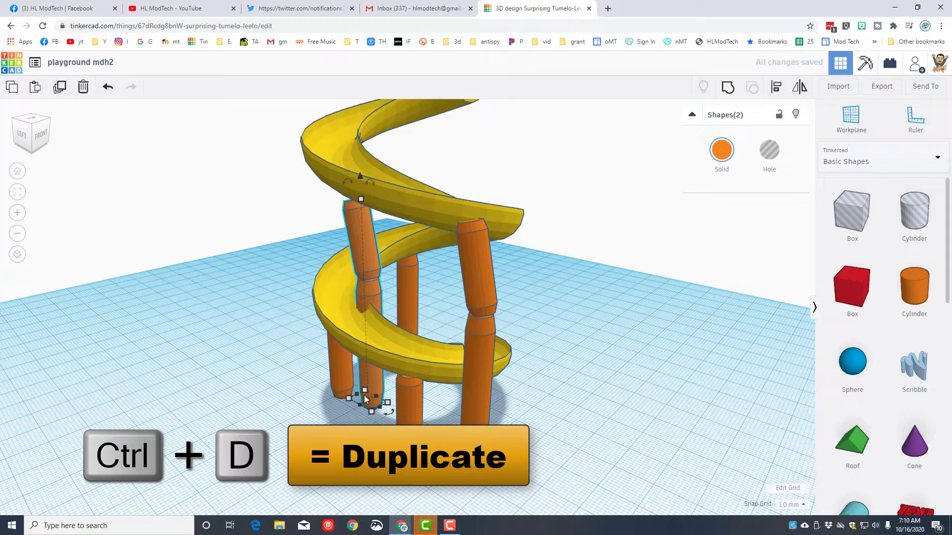
pyautogui.press('Left')
pyautogui.press('Left')
pyautogui.press('Left')
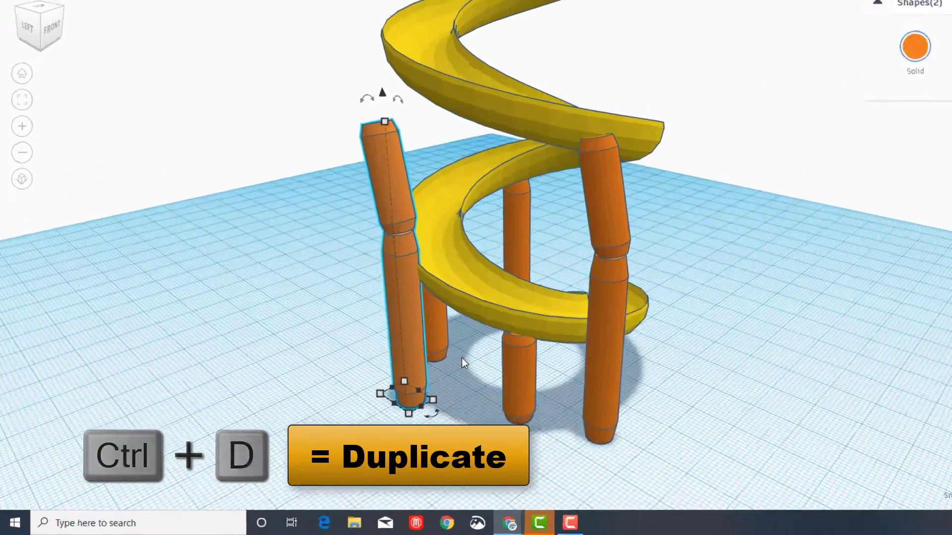
# - Rotate the copied two-section post so its upper section leans toward the slide
pyautogui.click(308, 279)
pyautogui.click(276, 413)
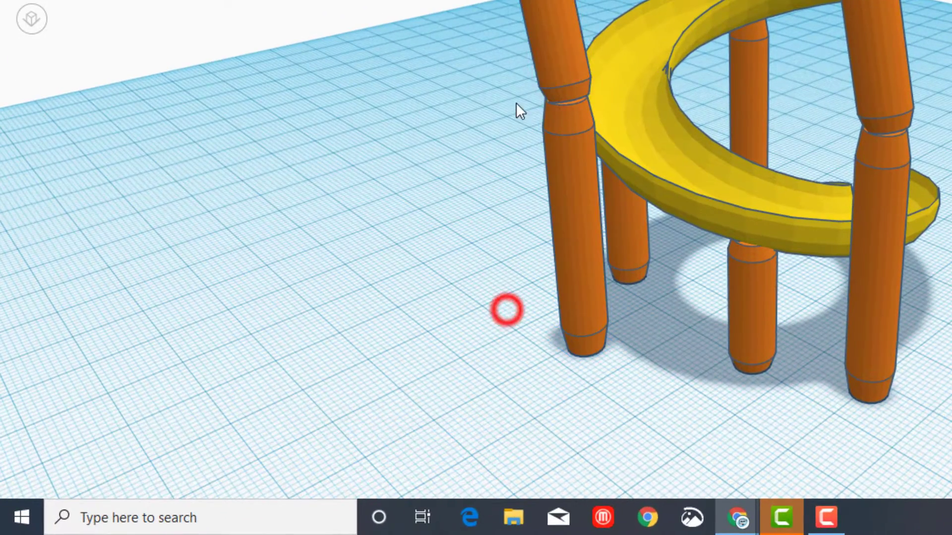
pyautogui.moveTo(506, 81); pyautogui.dragTo(560, 125)
pyautogui.moveTo(608, 372); pyautogui.dragTo(533, 354)
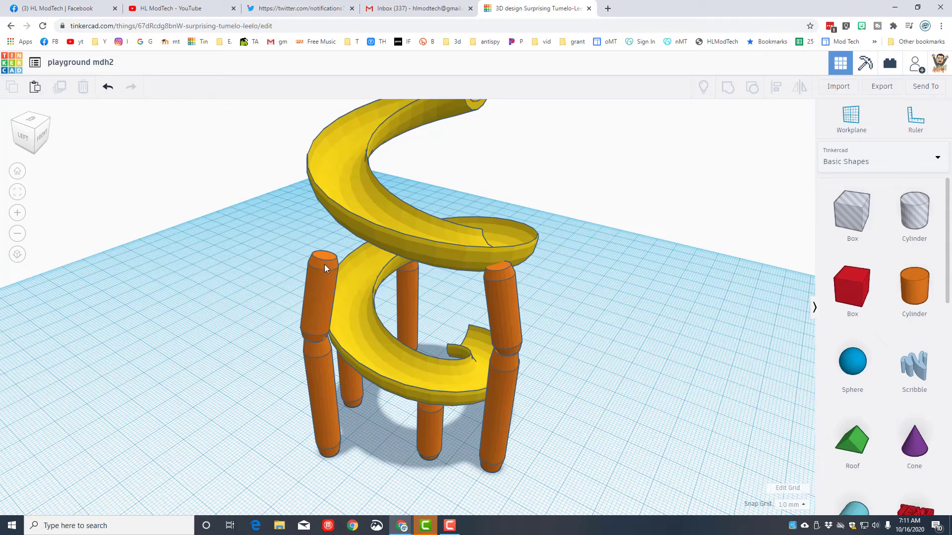
pyautogui.click(325, 265)
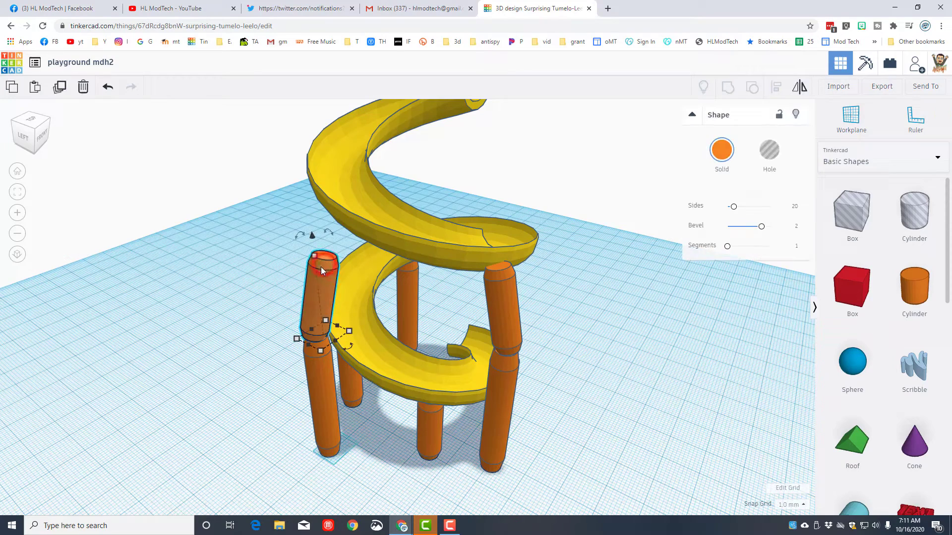
pyautogui.moveTo(316, 255); pyautogui.dragTo(286, 264)
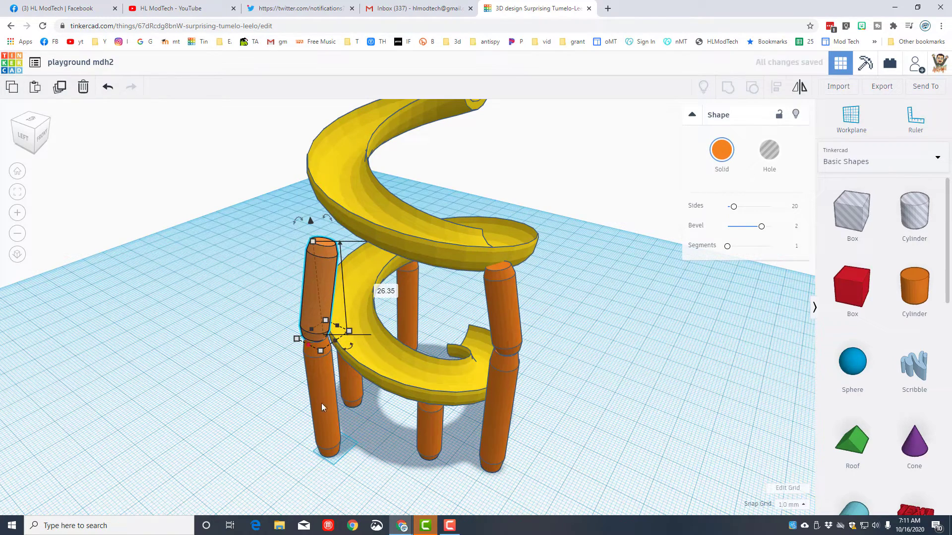
pyautogui.click(108, 86)
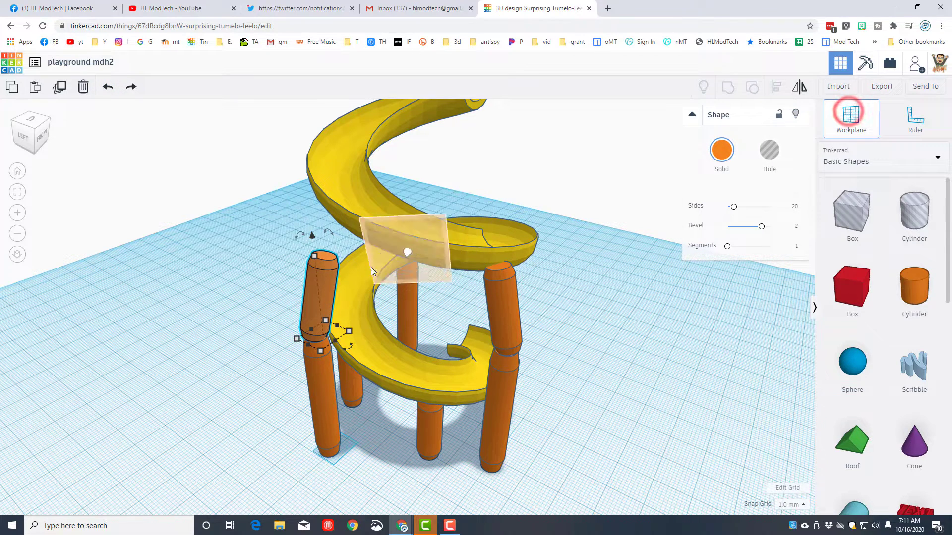
# - Align the workplane to the copied post's top face and lengthen its upper section along its axis to 31 mm
pyautogui.click(325, 260)
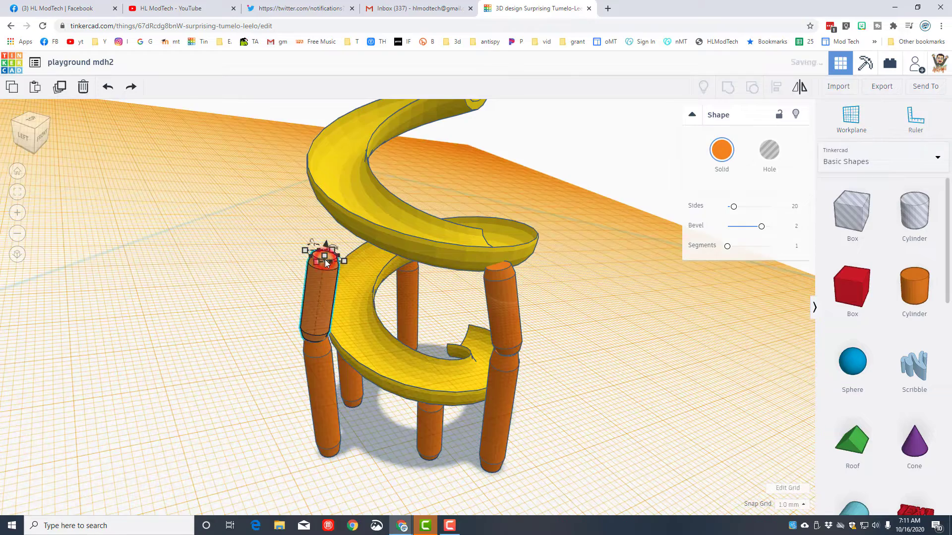
pyautogui.moveTo(326, 255); pyautogui.dragTo(333, 227)
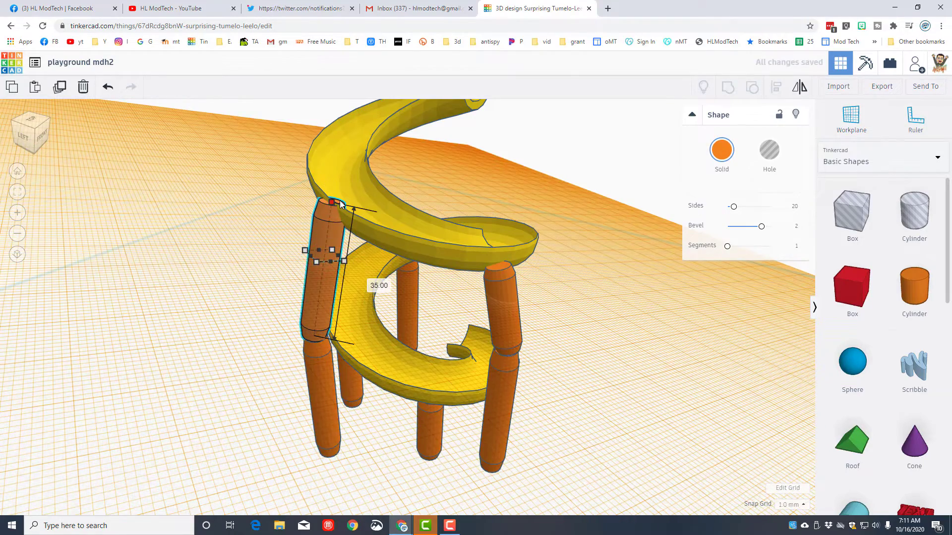
pyautogui.moveTo(337, 211); pyautogui.dragTo(271, 214, button='right')
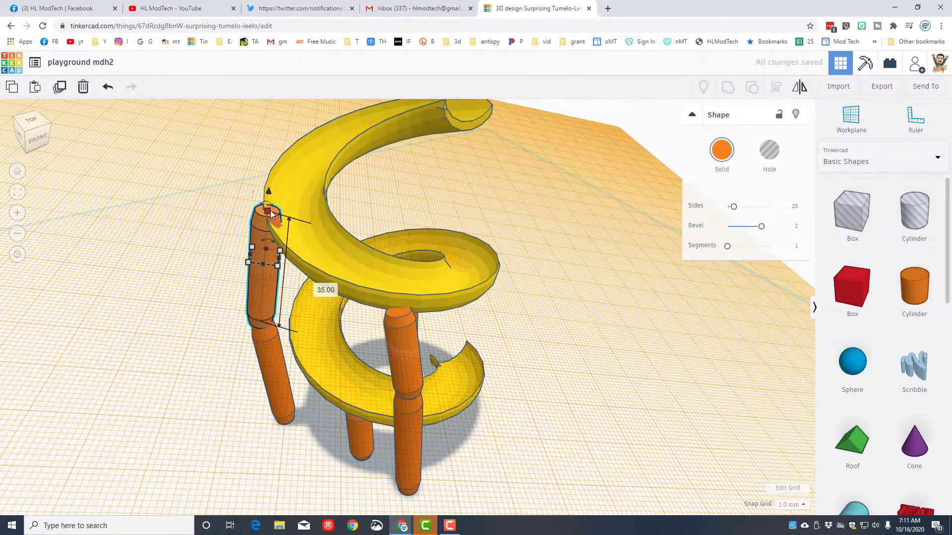
pyautogui.click(320, 287)
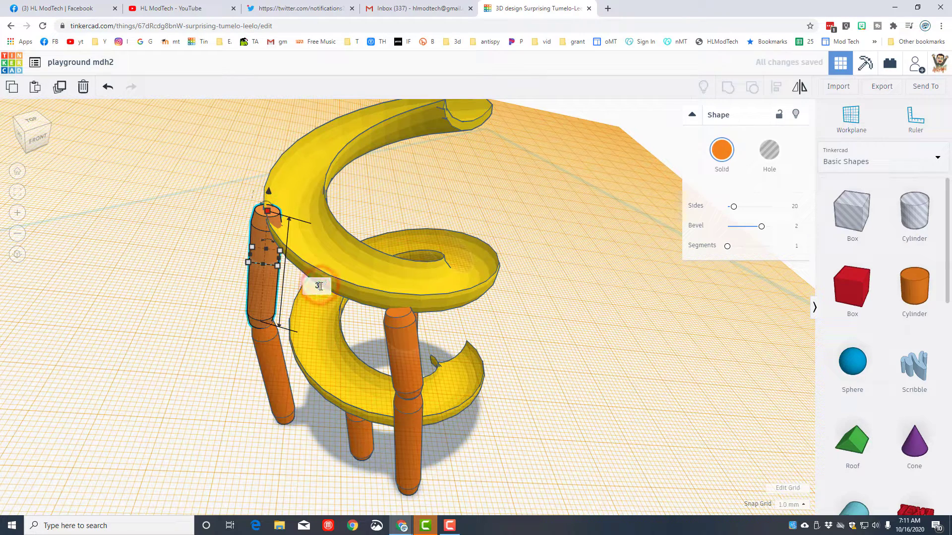
pyautogui.write('33')
pyautogui.press('Return')
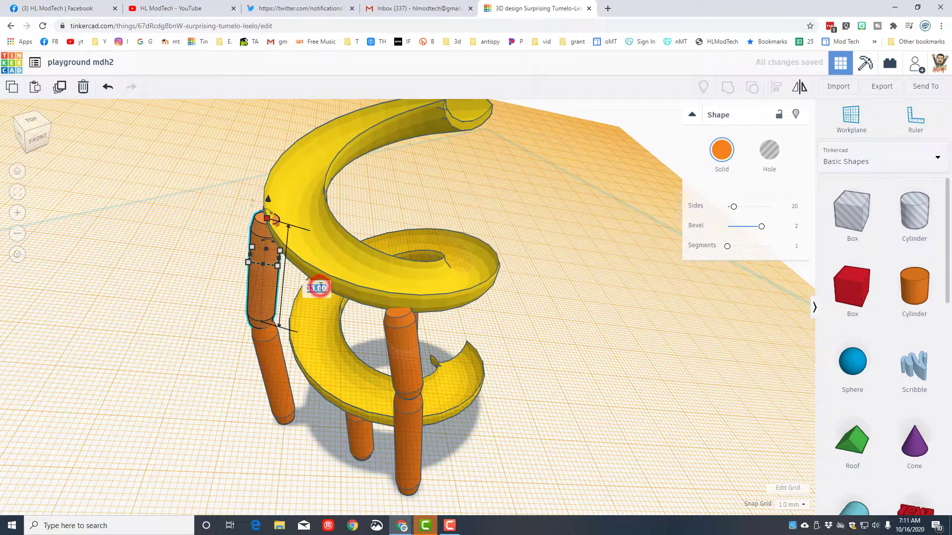
pyautogui.press('Return')
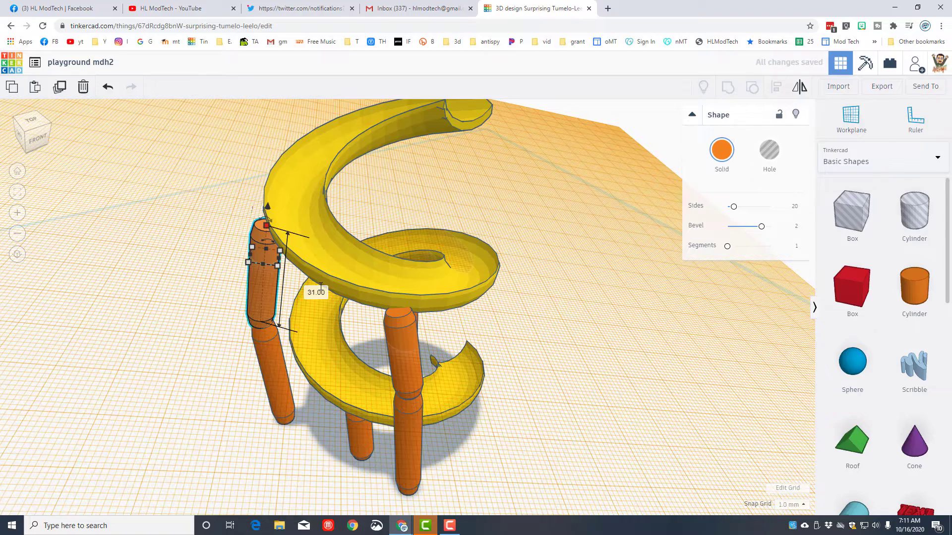
# - Return the workplane to the base grid
pyautogui.moveTo(187, 318); pyautogui.dragTo(566, 140, button='right')
pyautogui.click(182, 265)
pyautogui.click(569, 229)
# - Duplicate the lengthened two-section post and move the copy around the spiral, beside the tall single post
pyautogui.moveTo(529, 317); pyautogui.dragTo(529, 318)
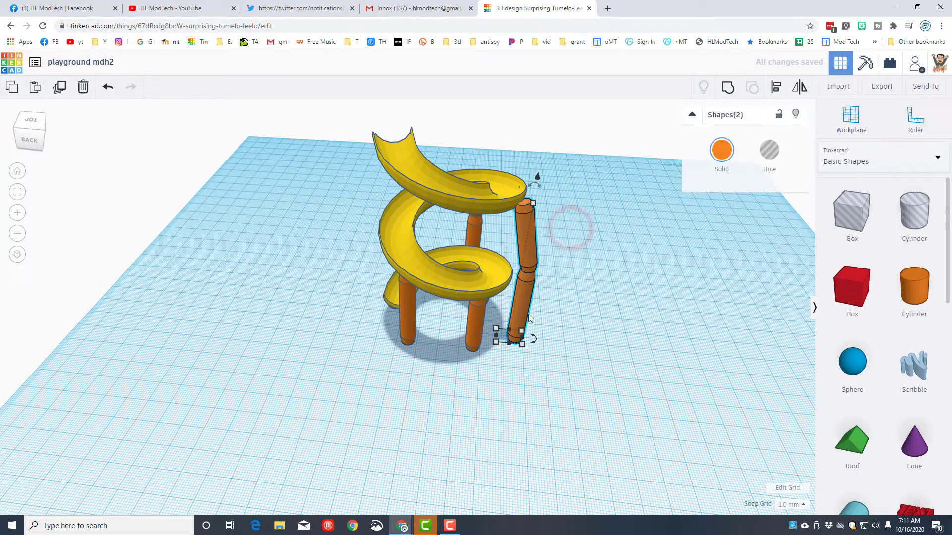
pyautogui.press('d')
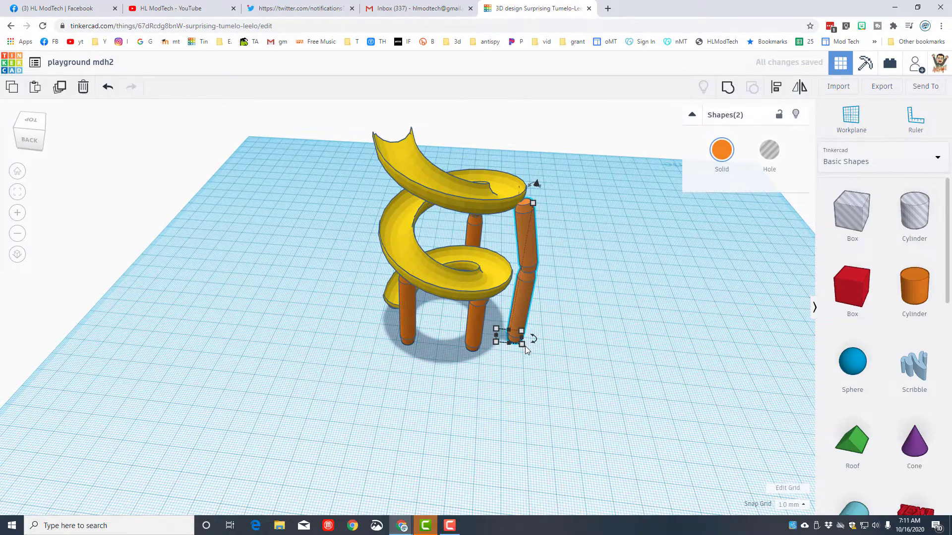
pyautogui.press('Down')
pyautogui.press('Down')
pyautogui.press('Down')
pyautogui.press('Down')
pyautogui.press('Down')
pyautogui.press('Down')
pyautogui.press('Down')
pyautogui.press('Down')
pyautogui.press('Down')
pyautogui.press('Down')
pyautogui.press('Down')
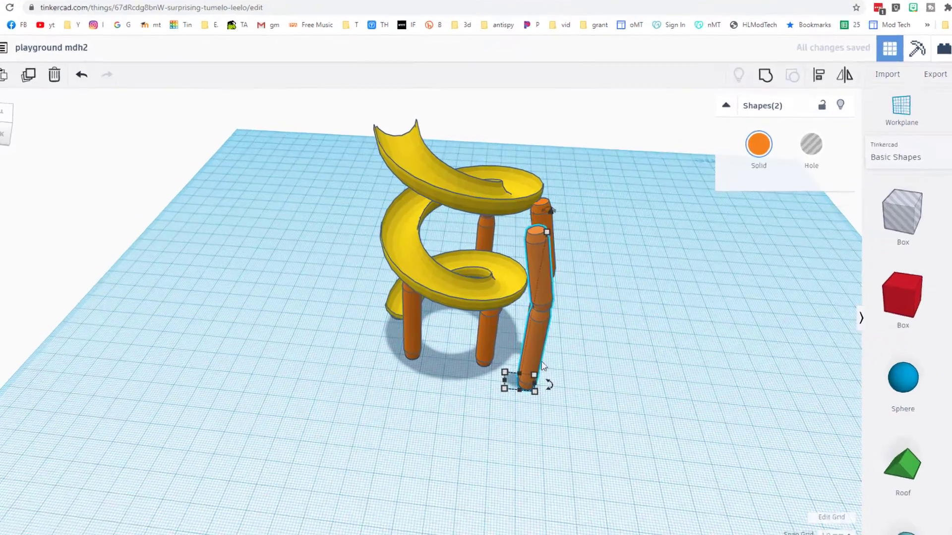
pyautogui.press('Left')
pyautogui.press('Left')
pyautogui.press('Left')
pyautogui.press('Left')
pyautogui.press('Left')
pyautogui.press('Left')
pyautogui.press('Left')
pyautogui.press('Left')
pyautogui.press('Left')
pyautogui.press('Left')
pyautogui.press('Left')
pyautogui.press('Left')
pyautogui.press('Left')
pyautogui.press('Left')
pyautogui.press('Left')
pyautogui.press('Left')
pyautogui.press('Left')
pyautogui.press('Left')
pyautogui.press('Left')
pyautogui.press('Left')
pyautogui.press('Left')
pyautogui.press('Left')
pyautogui.press('Left')
pyautogui.press('Left')
pyautogui.press('Left')
pyautogui.press('Left')
pyautogui.press('Left')
pyautogui.press('Left')
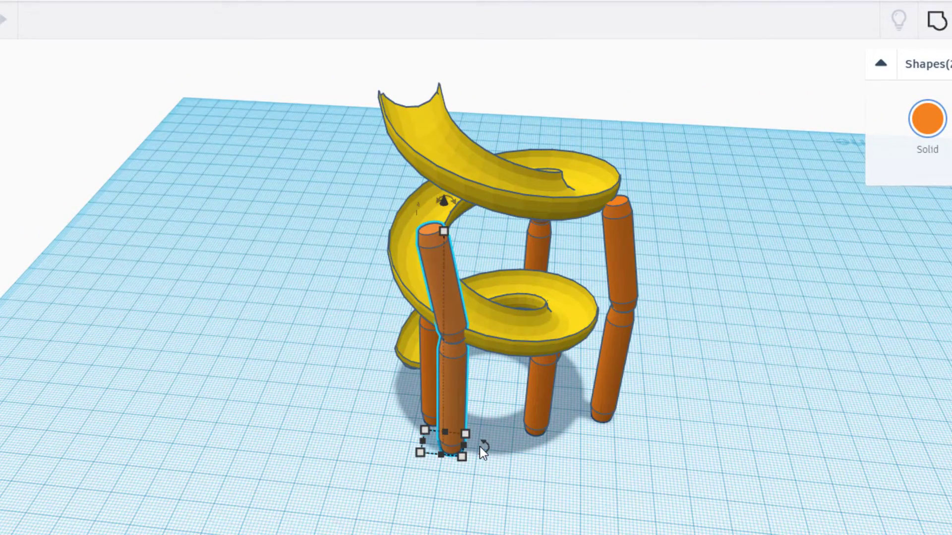
# - Rotate the newest two-section post so it leans toward the slide, and shift it outward clear of the lower bend
pyautogui.moveTo(484, 447); pyautogui.dragTo(435, 459)
pyautogui.moveTo(546, 477); pyautogui.dragTo(446, 474, button='right')
pyautogui.moveTo(550, 503); pyautogui.dragTo(248, 463, button='right')
pyautogui.click(365, 462)
pyautogui.click(323, 264)
pyautogui.moveTo(323, 263); pyautogui.dragTo(365, 323)
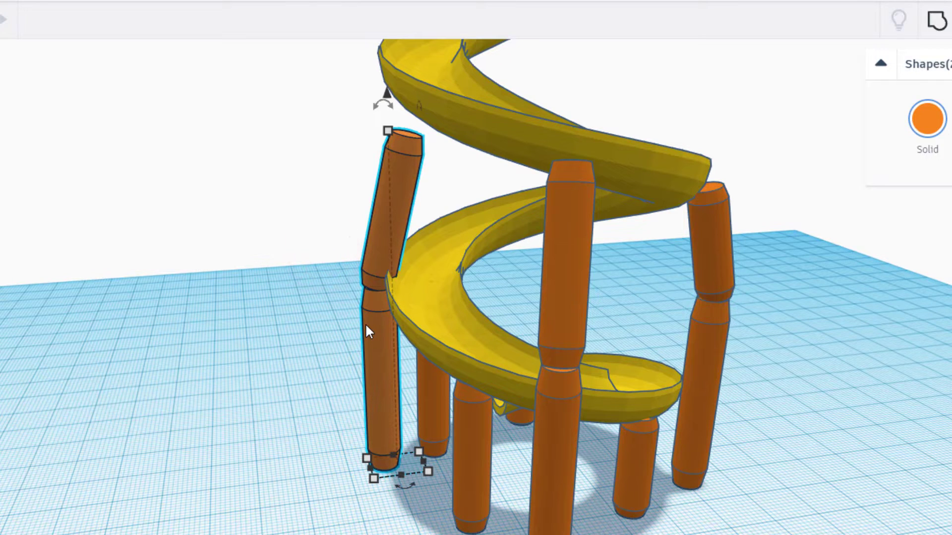
pyautogui.press('Left')
pyautogui.press('Left')
pyautogui.press('Left')
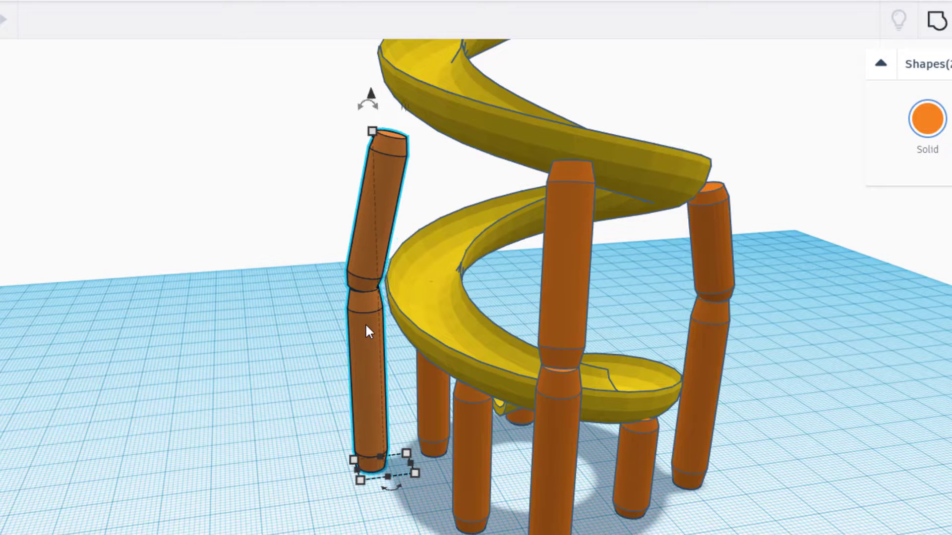
# - Align the workplane to the newest two-section post's top face and lengthen its upper section along its axis to 40 mm
pyautogui.click(326, 332)
pyautogui.moveTo(221, 352); pyautogui.dragTo(362, 337, button='right')
pyautogui.click(430, 155)
pyautogui.moveTo(430, 156); pyautogui.dragTo(428, 186, button='right')
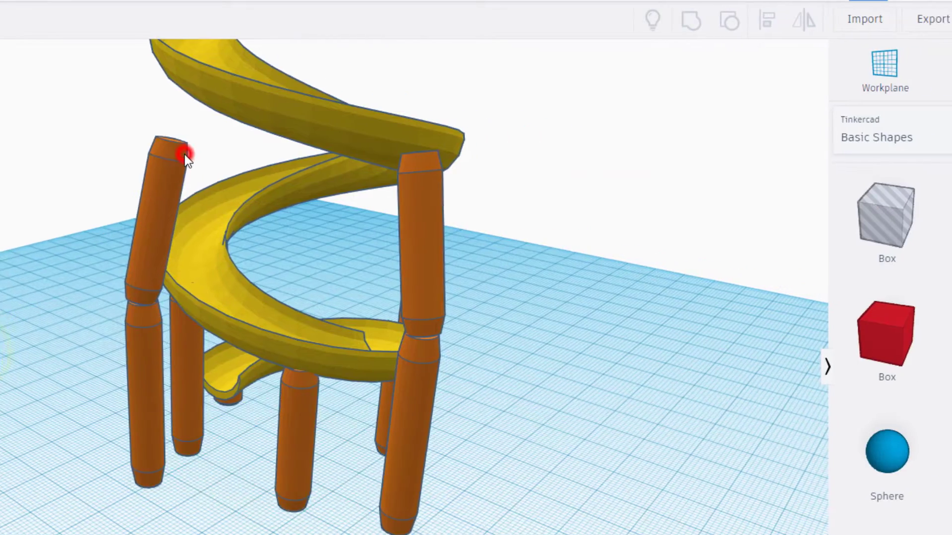
pyautogui.moveTo(173, 187); pyautogui.dragTo(172, 180, button='right')
pyautogui.click(879, 61)
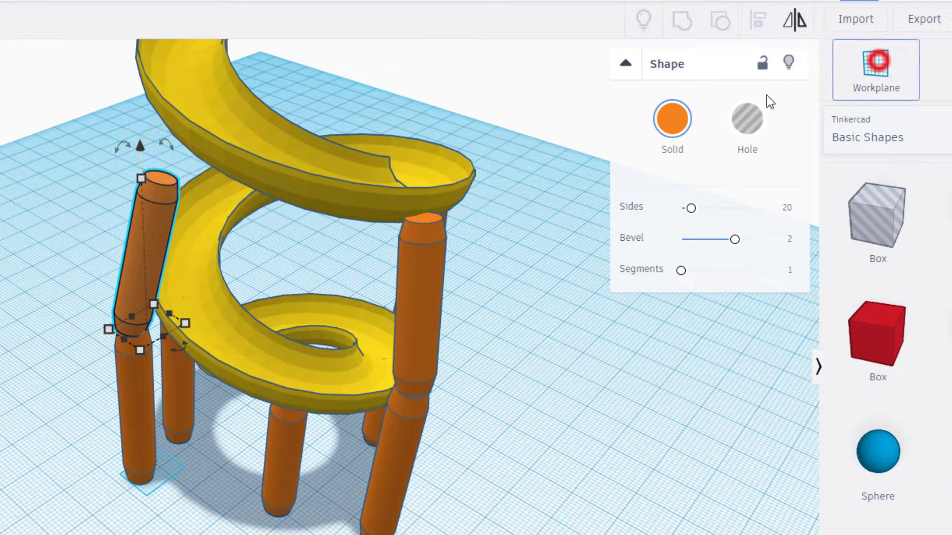
pyautogui.click(157, 177)
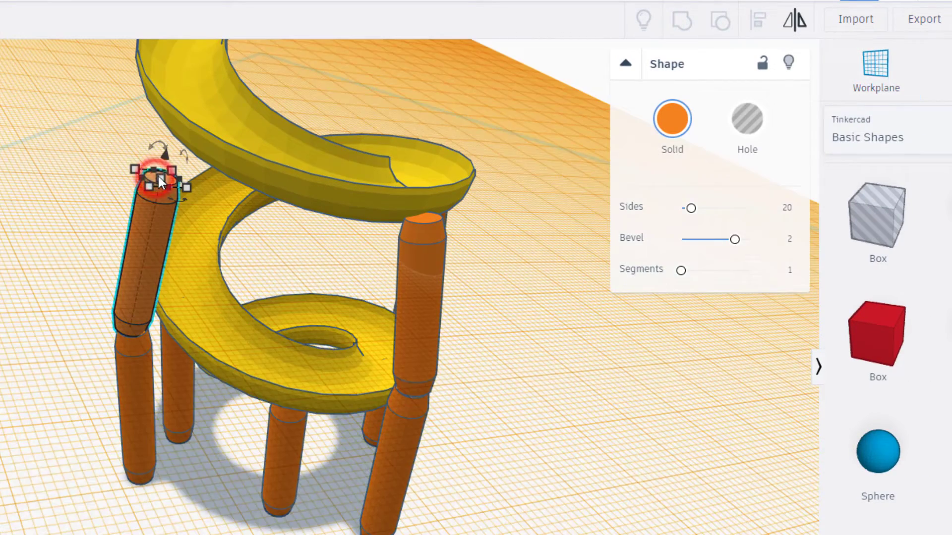
pyautogui.moveTo(162, 174); pyautogui.dragTo(176, 107)
pyautogui.moveTo(177, 107); pyautogui.dragTo(146, 93, button='right')
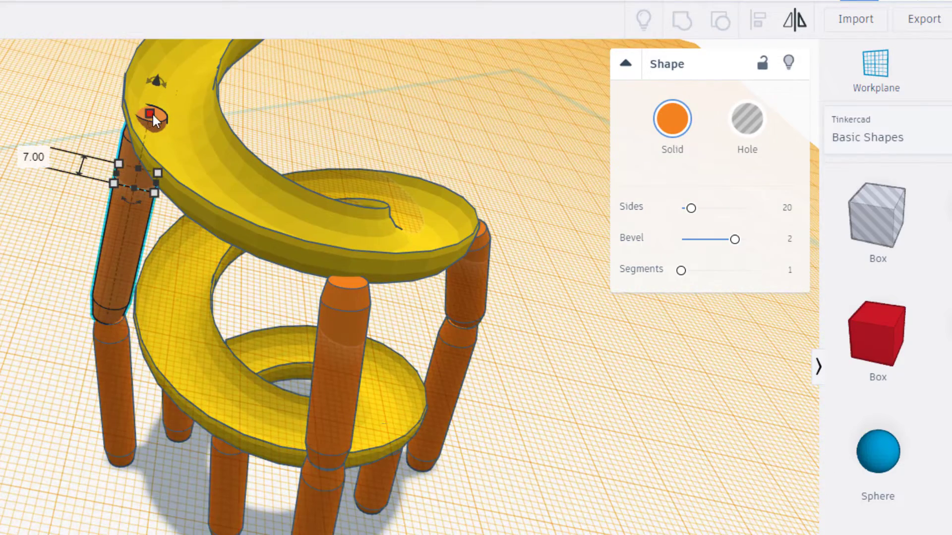
pyautogui.moveTo(153, 118)
pyautogui.click(222, 251)
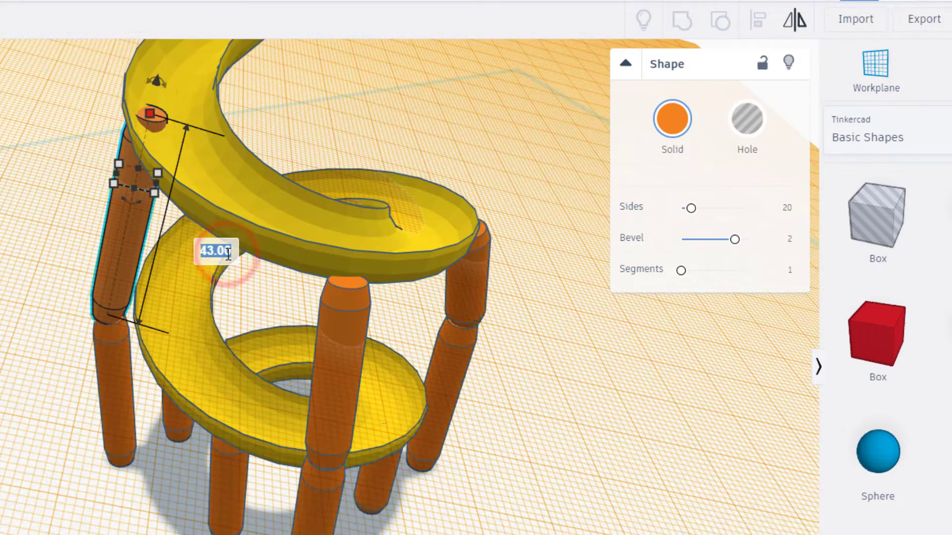
pyautogui.write('40')
pyautogui.press('Return')
pyautogui.moveTo(222, 250); pyautogui.dragTo(88, 115, button='right')
pyautogui.press('Escape')
# - Return the workplane from the post's top face to the base grid
pyautogui.moveTo(446, 198); pyautogui.dragTo(367, 303, button='right')
pyautogui.scroll(-3, 410, 286)
pyautogui.click(884, 68)
pyautogui.click(510, 407)
# - Group the upper and lower sections of each two-section post into a single object
pyautogui.moveTo(547, 481); pyautogui.dragTo(433, 325, button='right')
pyautogui.click(384, 393)
pyautogui.click(682, 20)
pyautogui.moveTo(238, 347); pyautogui.dragTo(1, 377, button='right')
pyautogui.moveTo(1, 377); pyautogui.dragTo(49, 434)
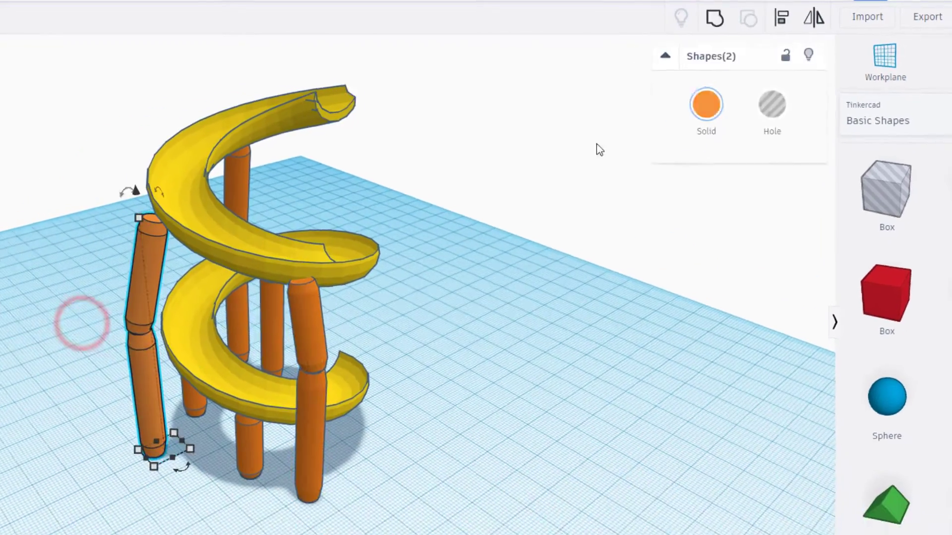
pyautogui.click(715, 18)
pyautogui.moveTo(38, 336); pyautogui.dragTo(218, 247, button='right')
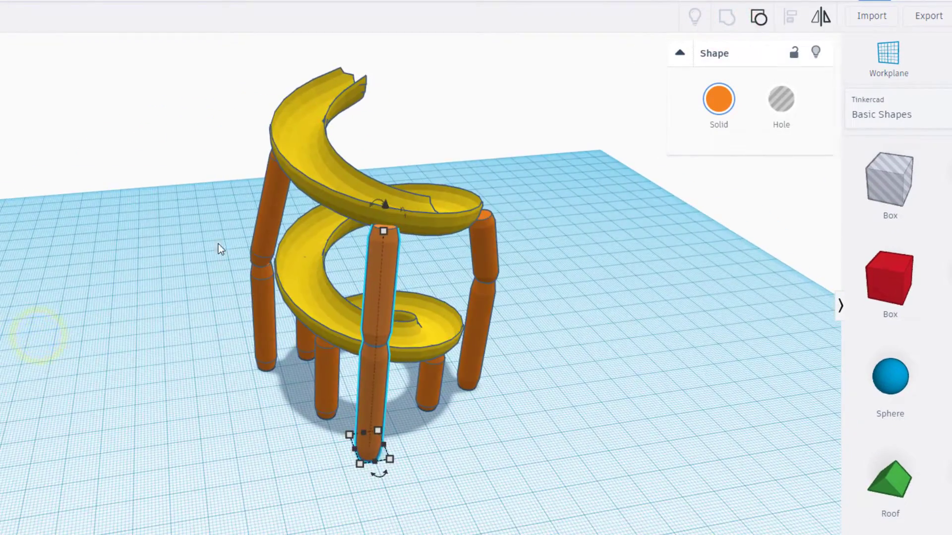
pyautogui.moveTo(250, 280); pyautogui.dragTo(264, 292)
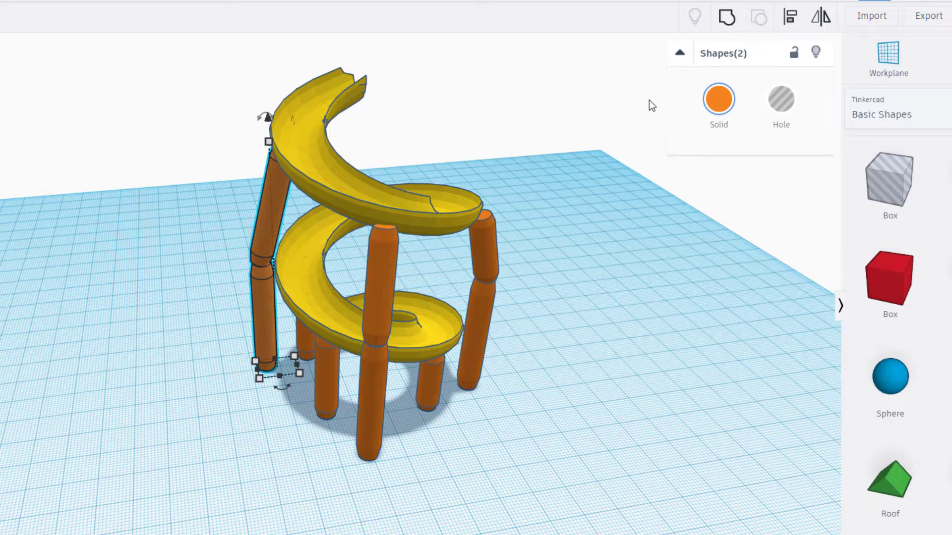
pyautogui.click(725, 20)
# - Temporarily hide the spiral slide to recolor all the support posts red, and show the slide again
pyautogui.click(302, 285)
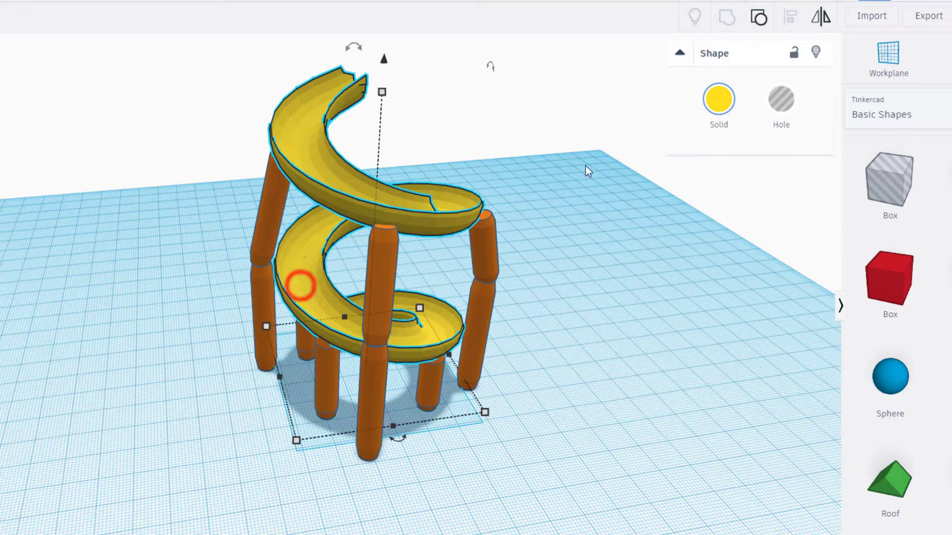
pyautogui.click(821, 52)
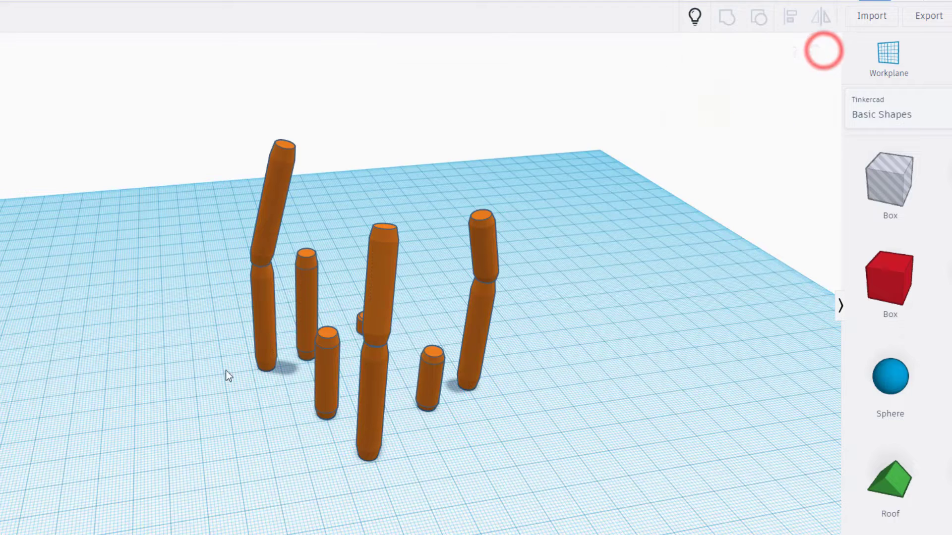
pyautogui.moveTo(156, 134); pyautogui.dragTo(610, 473)
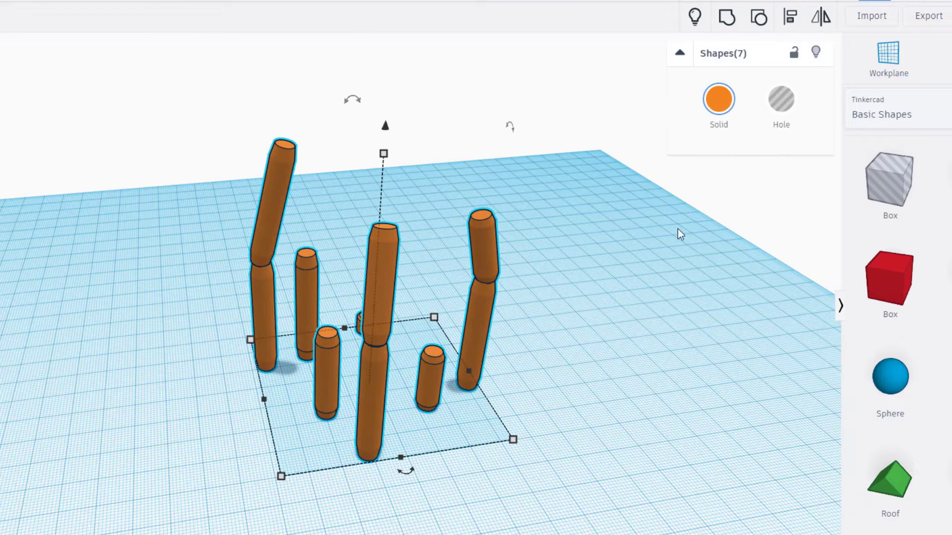
pyautogui.click(716, 103)
pyautogui.click(704, 217)
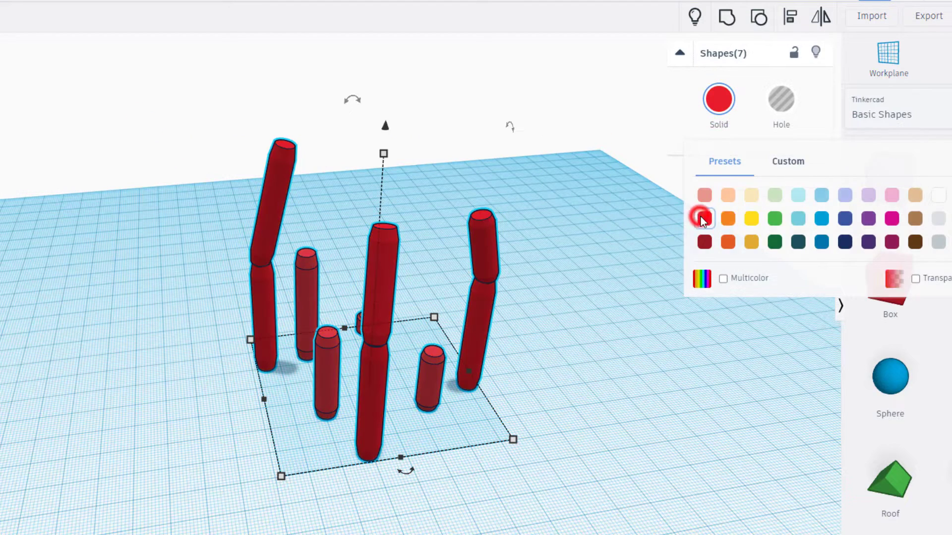
pyautogui.click(697, 19)
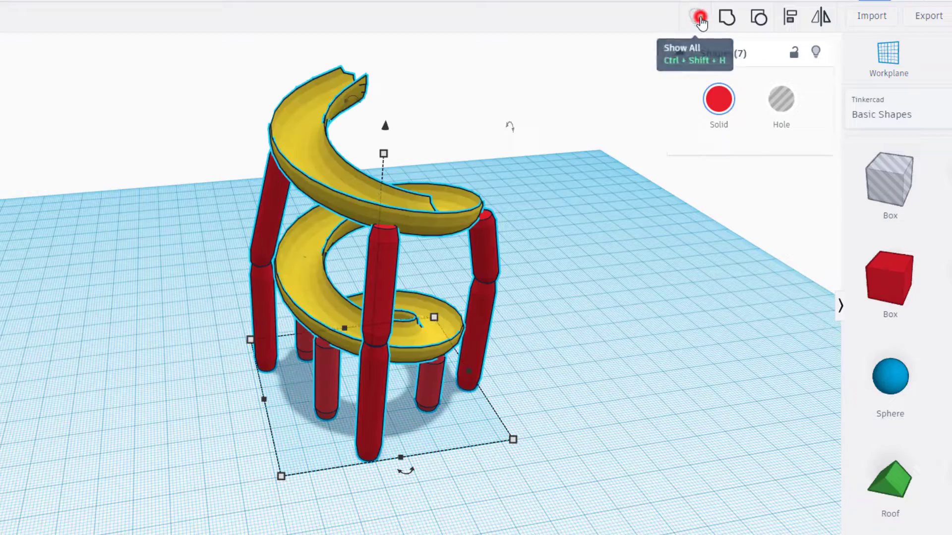
pyautogui.click(587, 305)
pyautogui.moveTo(634, 329); pyautogui.dragTo(313, 350, button='right')
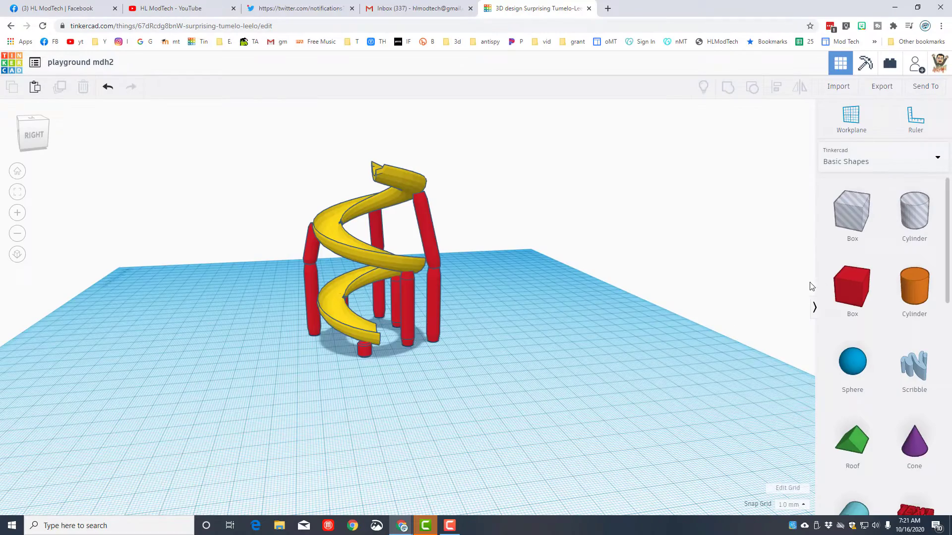
# - Place a box in front of the slide's lower exit and make it 5 mm wide and 2 mm high
pyautogui.moveTo(853, 290); pyautogui.dragTo(323, 408)
pyautogui.click(349, 430)
pyautogui.write('5')
pyautogui.press('Return')
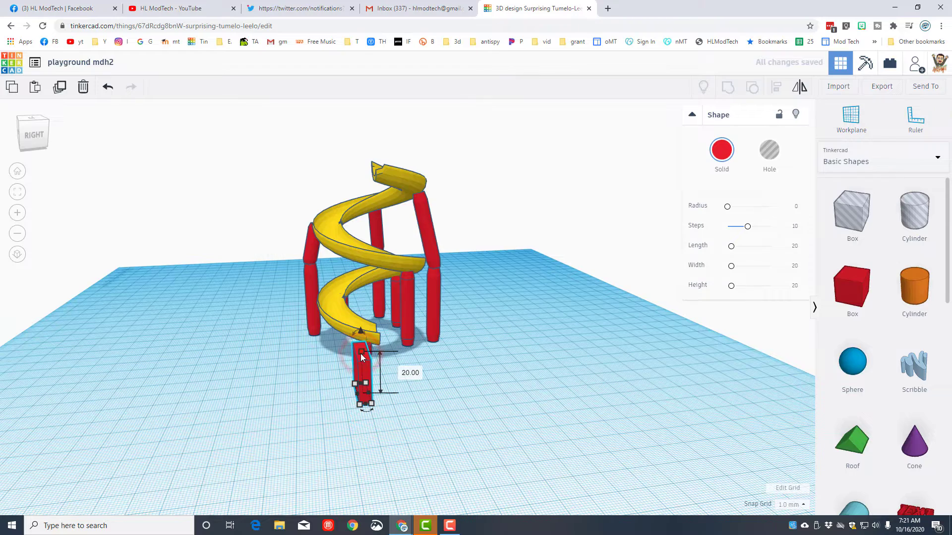
pyautogui.click(410, 373)
pyautogui.write('2')
pyautogui.press('Return')
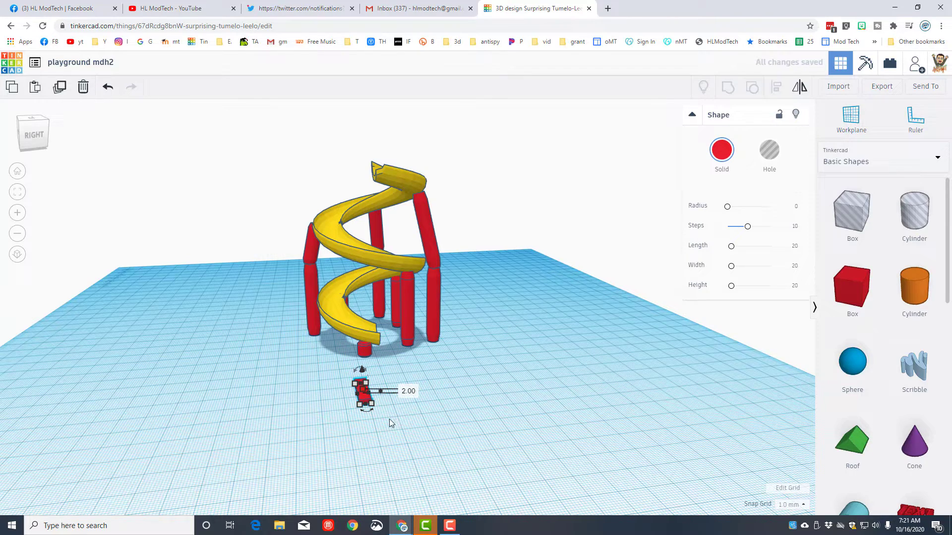
# - Raise the flat box 4 mm above the base grid
pyautogui.click(18, 192)
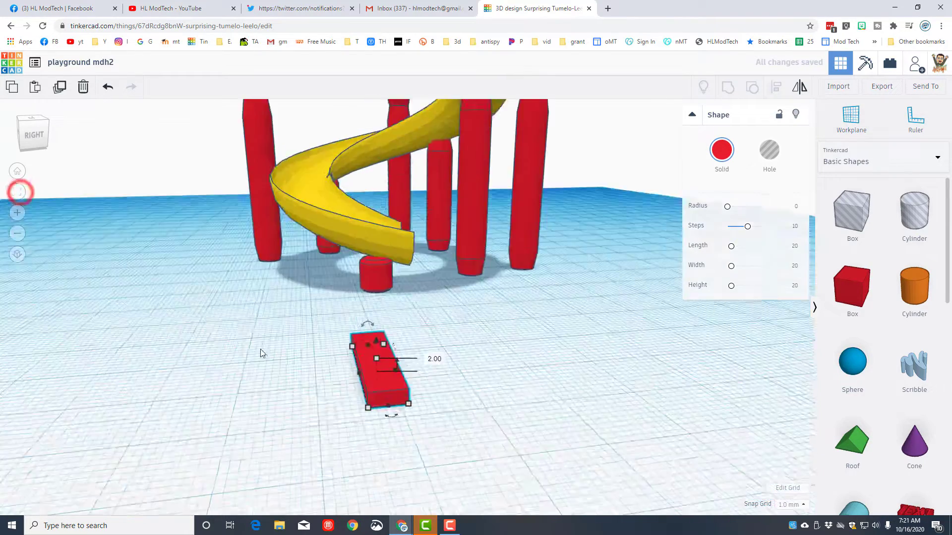
pyautogui.moveTo(518, 255); pyautogui.dragTo(494, 195, button='right')
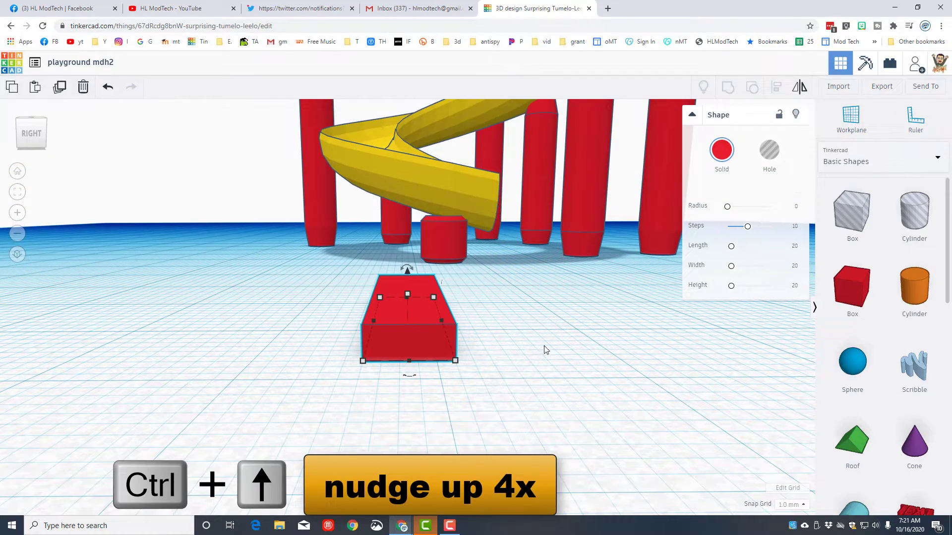
pyautogui.moveTo(405, 294)
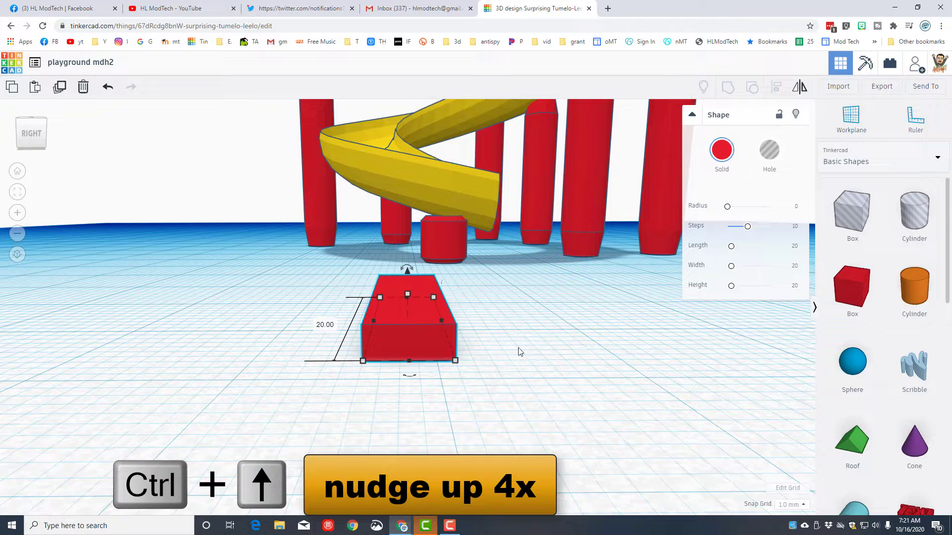
pyautogui.hotkey('ctrl', 'Up')
pyautogui.hotkey('ctrl', 'Up')
pyautogui.hotkey('ctrl', 'Up')
pyautogui.hotkey('ctrl', 'Up')
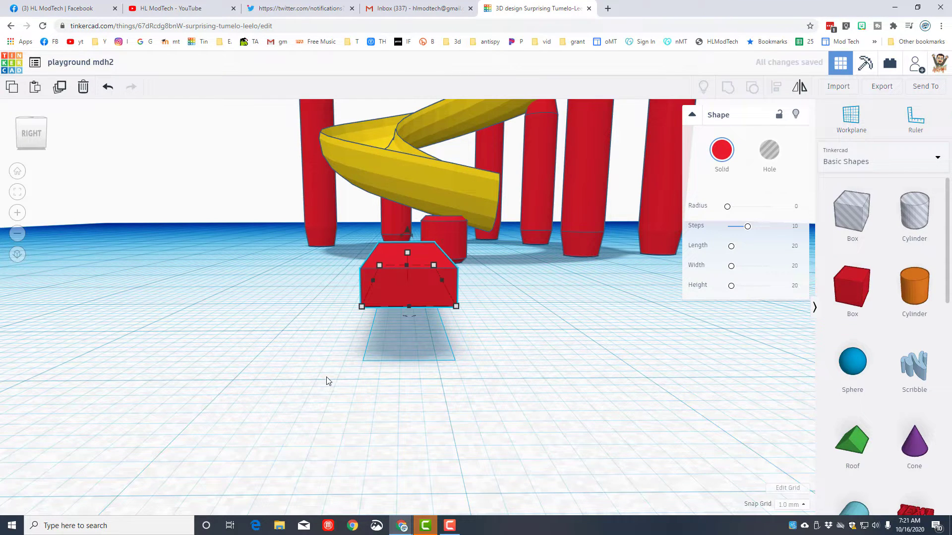
# - Set the workplane on the flat box's top face and add a cylinder scaled proportionally to 2 mm in diameter
pyautogui.moveTo(405, 377); pyautogui.dragTo(394, 411, button='right')
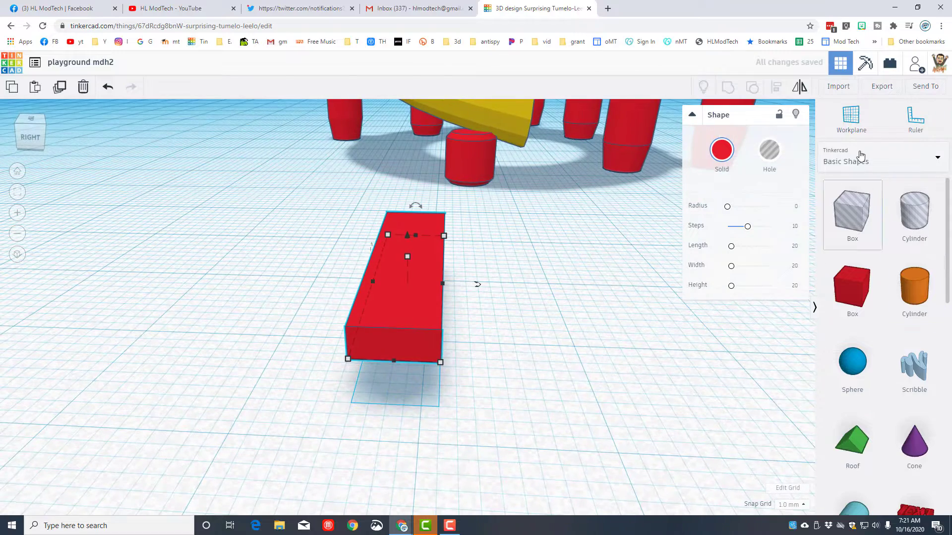
pyautogui.click(851, 117)
pyautogui.click(383, 323)
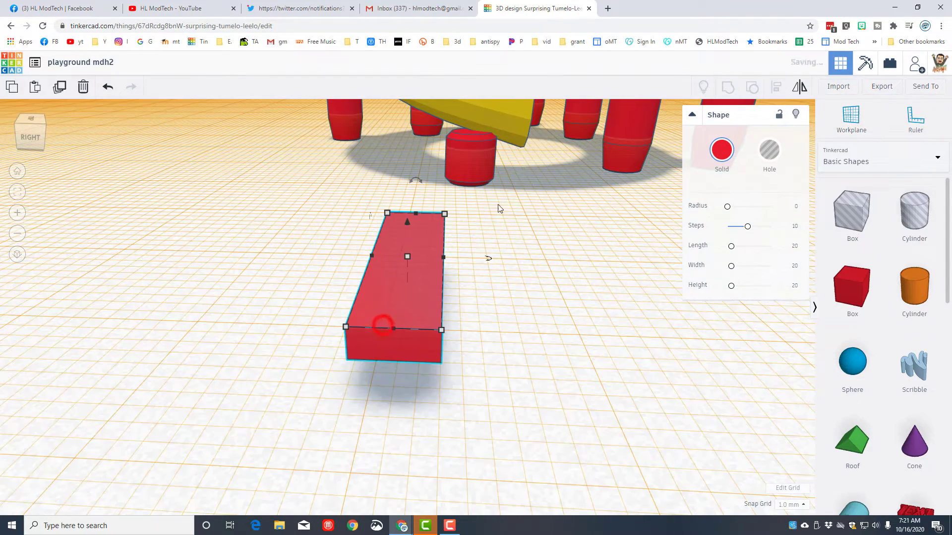
pyautogui.moveTo(914, 290); pyautogui.dragTo(396, 296)
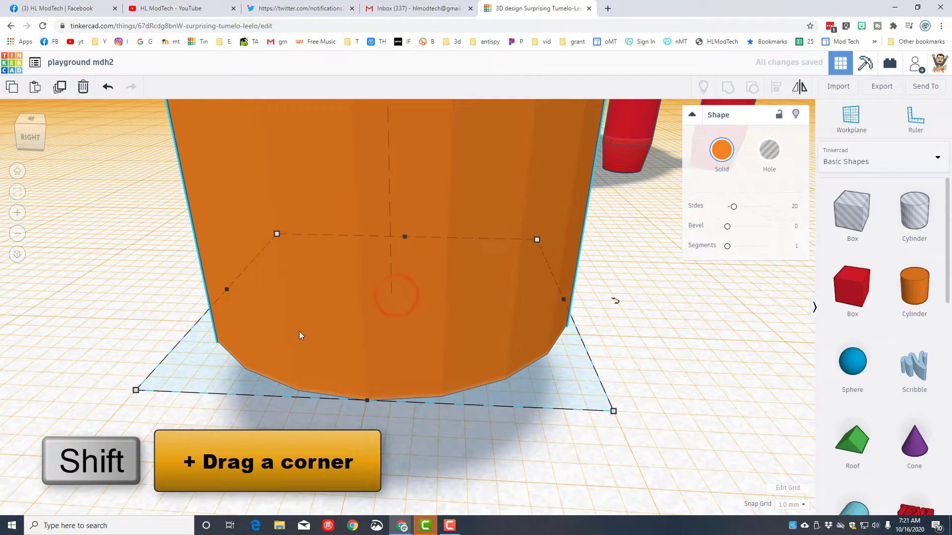
pyautogui.keyDown('shift'); pyautogui.moveTo(276, 234); pyautogui.dragTo(403, 343); pyautogui.keyUp('shift')
pyautogui.write('2')
pyautogui.press('Return')
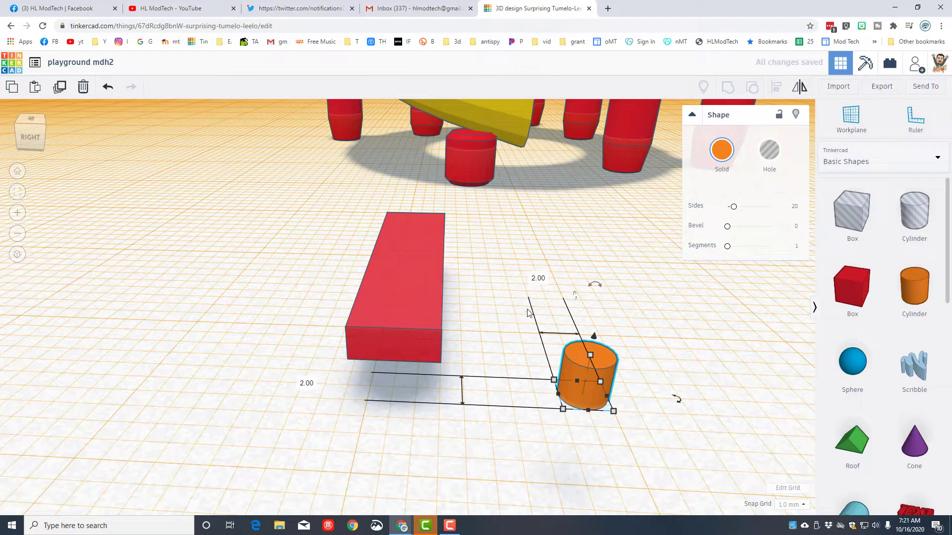
# - Align the cylinder to the flat box, centered across its width and flush with the end farthest from the slide
pyautogui.moveTo(264, 279); pyautogui.dragTo(701, 419)
pyautogui.click(768, 88)
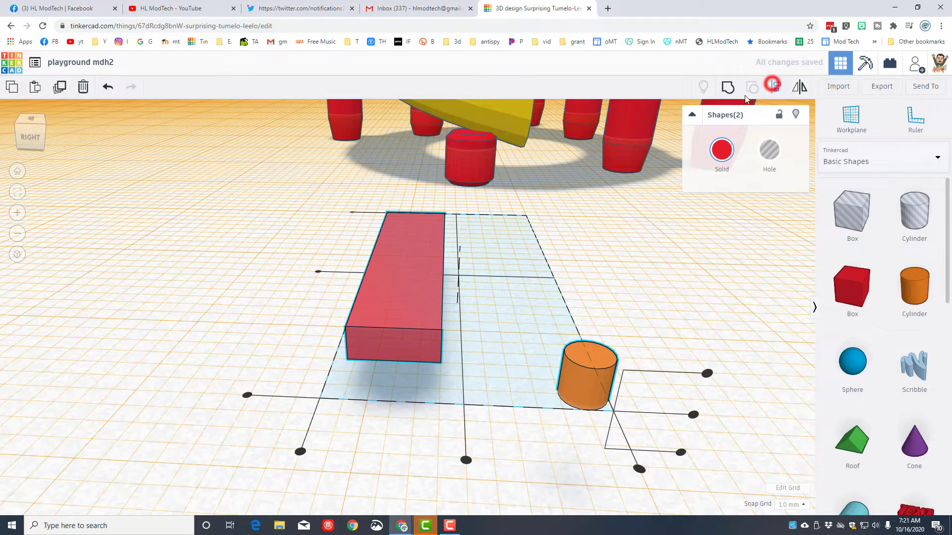
pyautogui.click(400, 253)
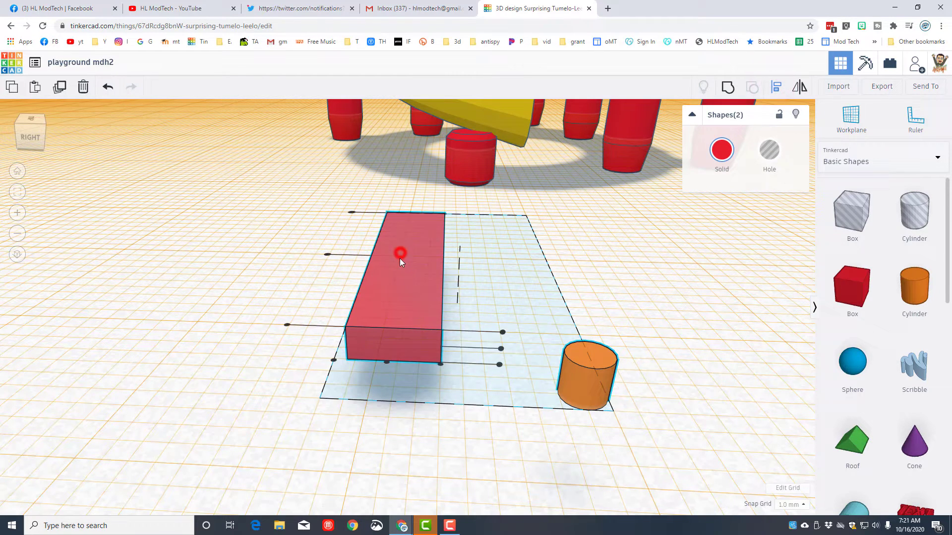
pyautogui.click(387, 363)
pyautogui.click(287, 325)
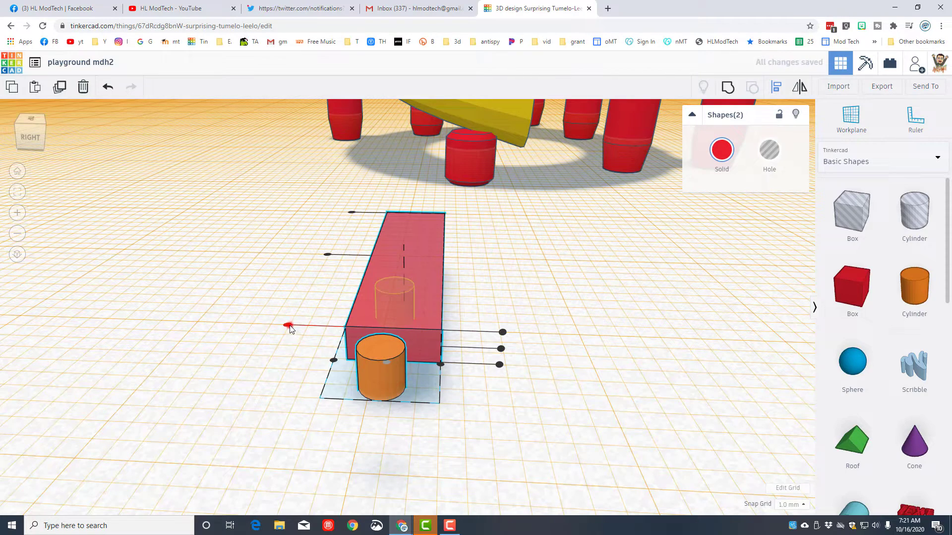
pyautogui.click(418, 395)
# - Make the small cylinder on the flat box 15 mm tall and set its bevel to 2
pyautogui.click(411, 322)
pyautogui.scroll(-4, 426, 291)
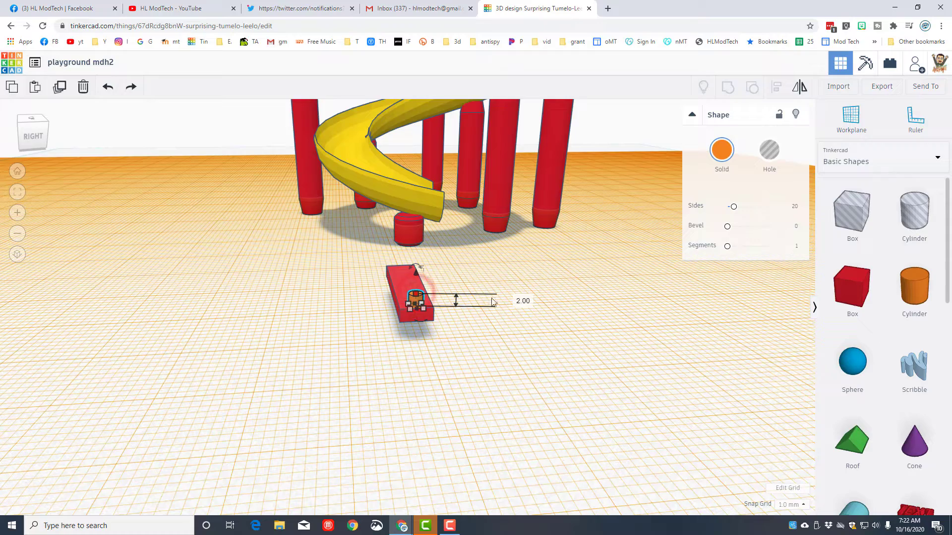
pyautogui.write('15')
pyautogui.press('Return')
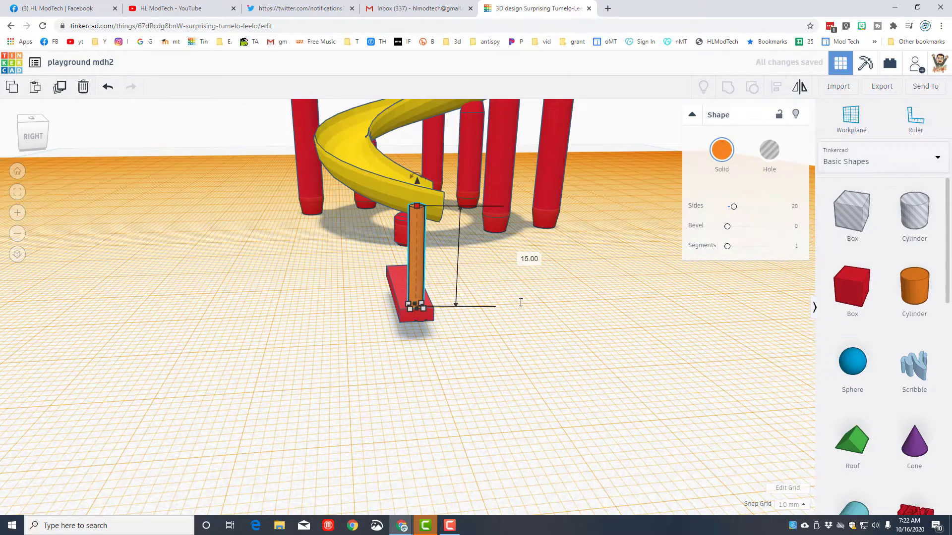
pyautogui.moveTo(458, 317); pyautogui.dragTo(391, 325, button='right')
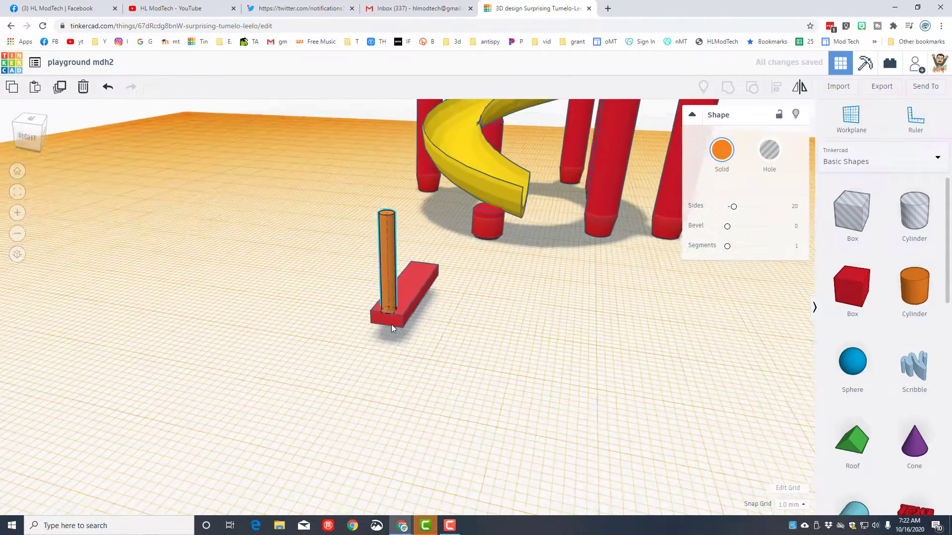
pyautogui.click(322, 294)
pyautogui.click(391, 245)
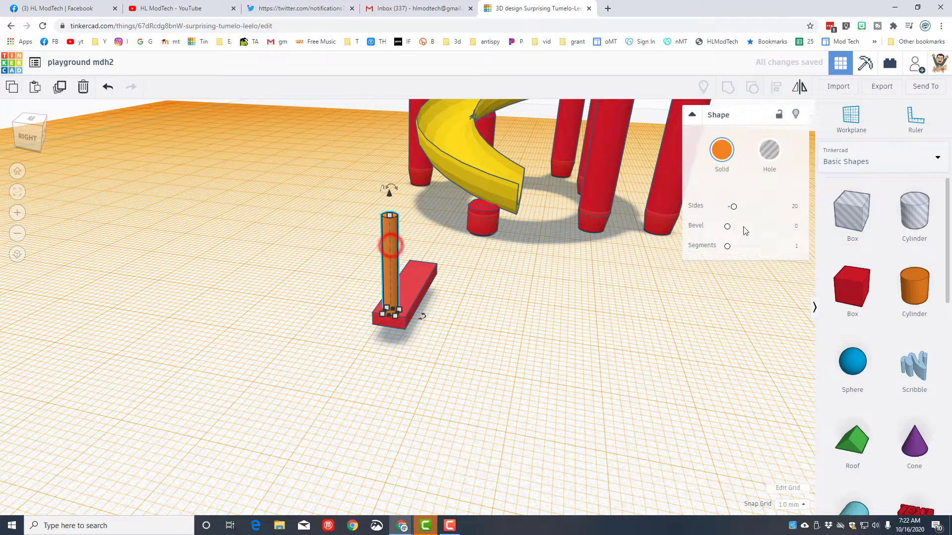
pyautogui.click(795, 228)
pyautogui.write('2')
pyautogui.press('Return')
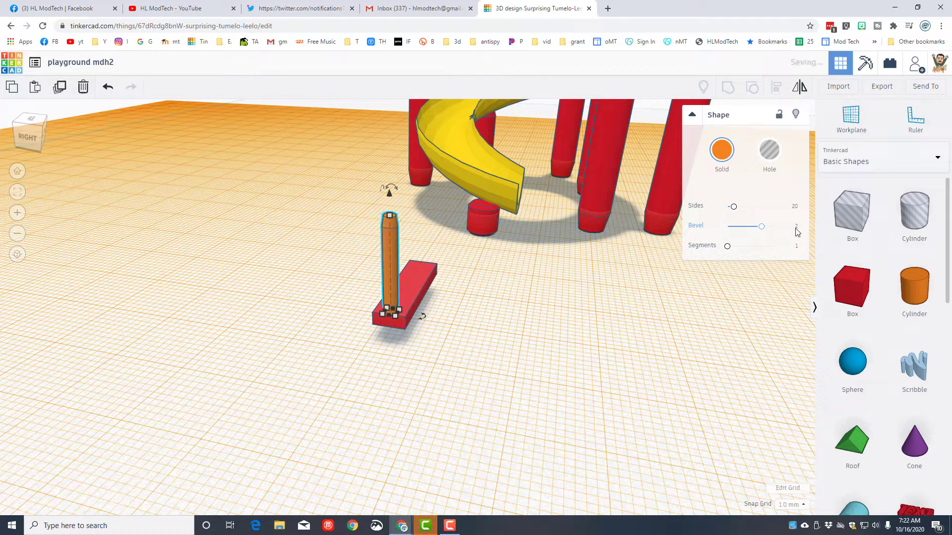
# - Group the thin cylinder with the flat box and recolor the group dark brown
pyautogui.click(685, 270)
pyautogui.moveTo(346, 271); pyautogui.dragTo(425, 382)
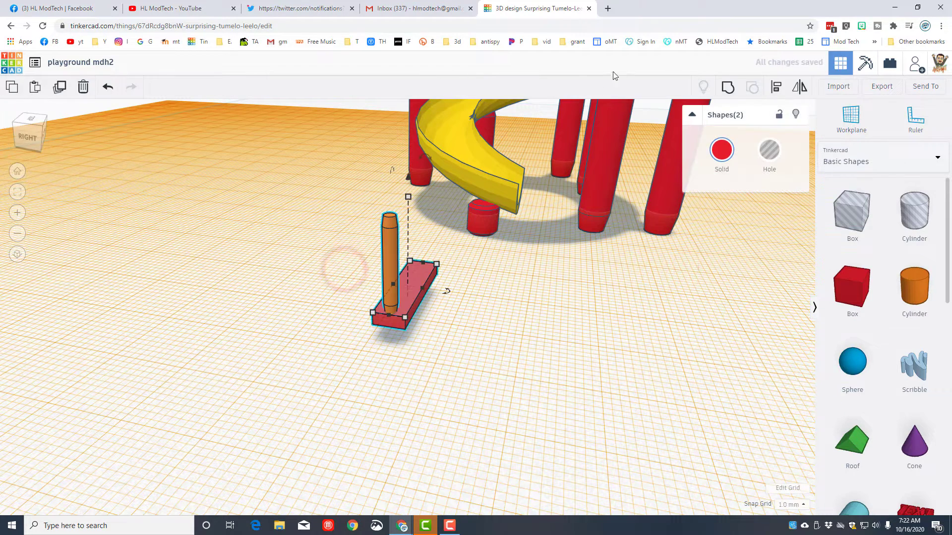
pyautogui.click(729, 88)
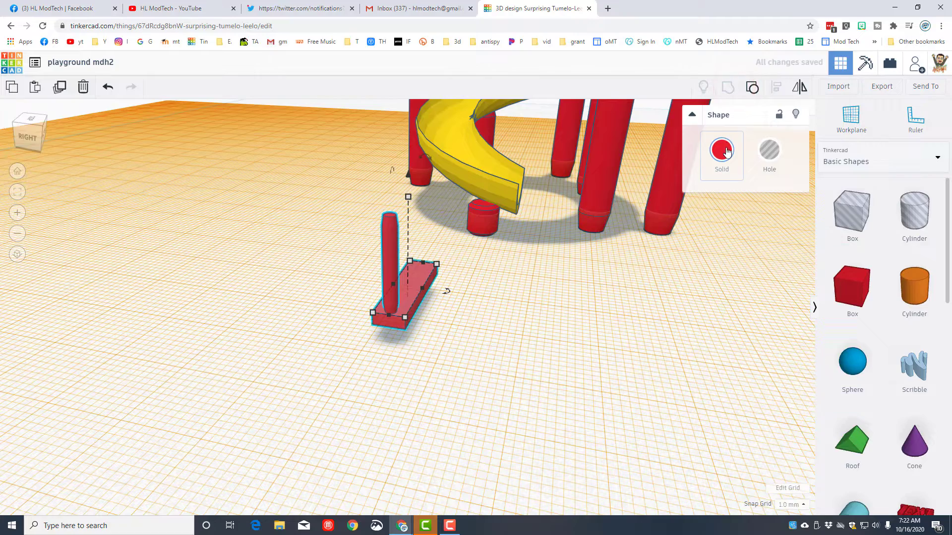
pyautogui.click(726, 151)
pyautogui.click(869, 259)
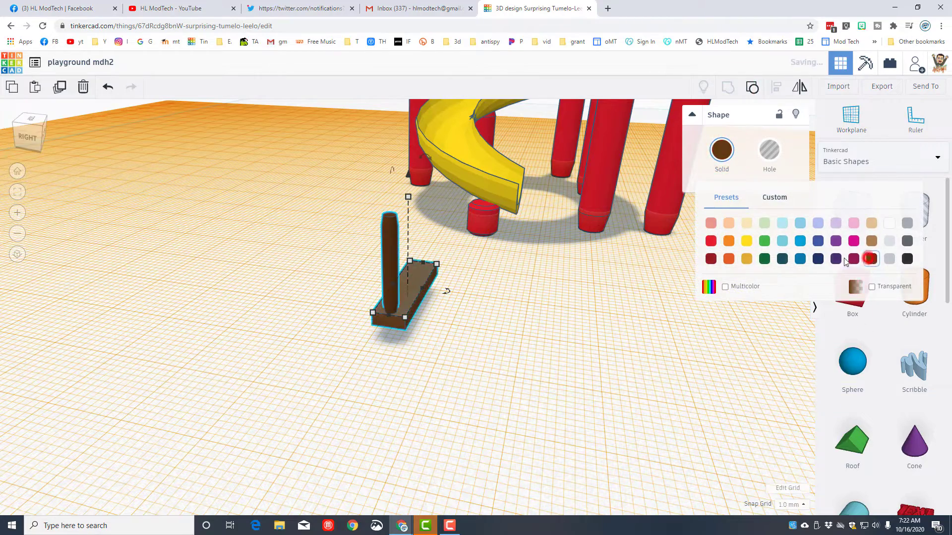
# - Duplicate the brown plank-and-post piece and raise the copy six grid steps above the original
pyautogui.click(538, 293)
pyautogui.moveTo(486, 308)
pyautogui.mouseDown(button='right')
pyautogui.moveTo(321, 302)
pyautogui.moveTo(513, 306)
pyautogui.moveTo(500, 308)
pyautogui.mouseUp(button='right')
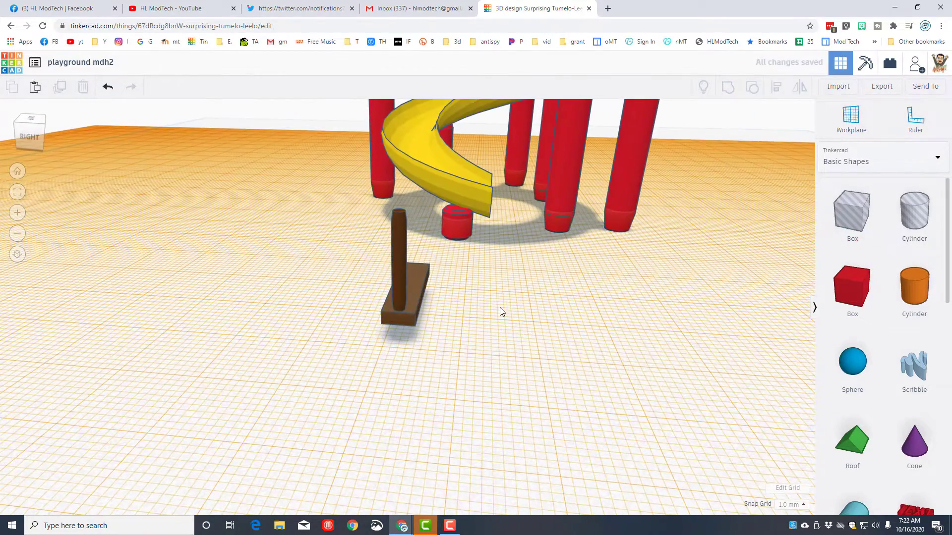
pyautogui.click(352, 338)
pyautogui.click(410, 296)
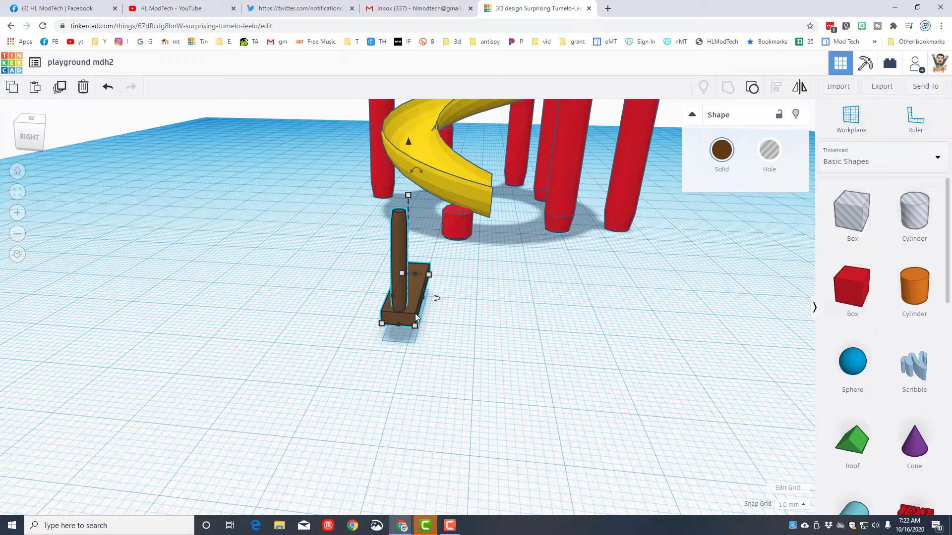
pyautogui.hotkey('ctrl', 'd')
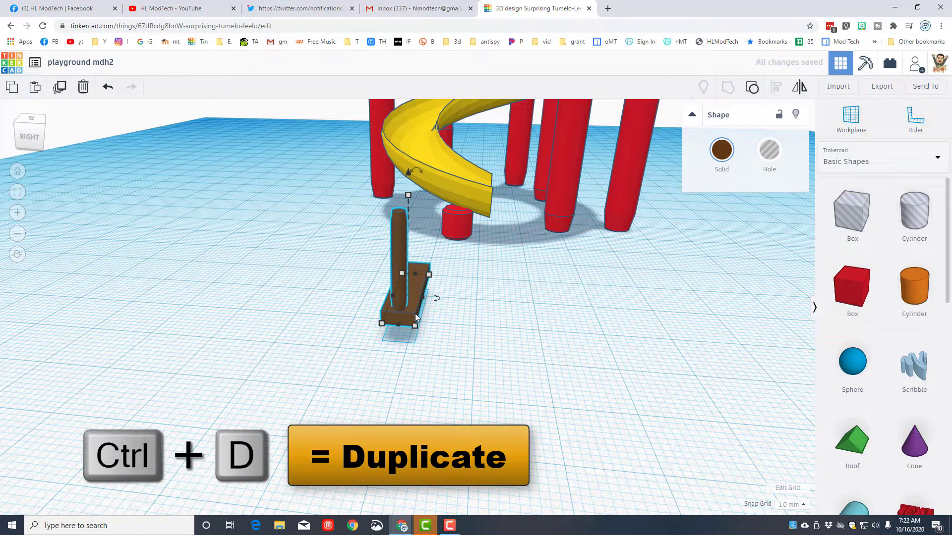
pyautogui.hotkey('ctrl', 'Up')
pyautogui.hotkey('ctrl', 'Up')
pyautogui.hotkey('ctrl', 'Up')
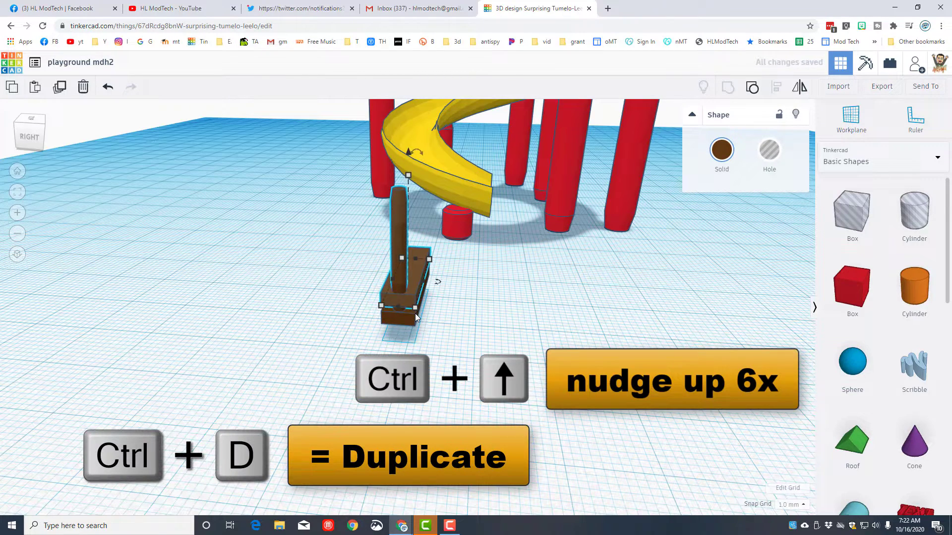
pyautogui.hotkey('ctrl', 'Up')
pyautogui.hotkey('ctrl', 'Up')
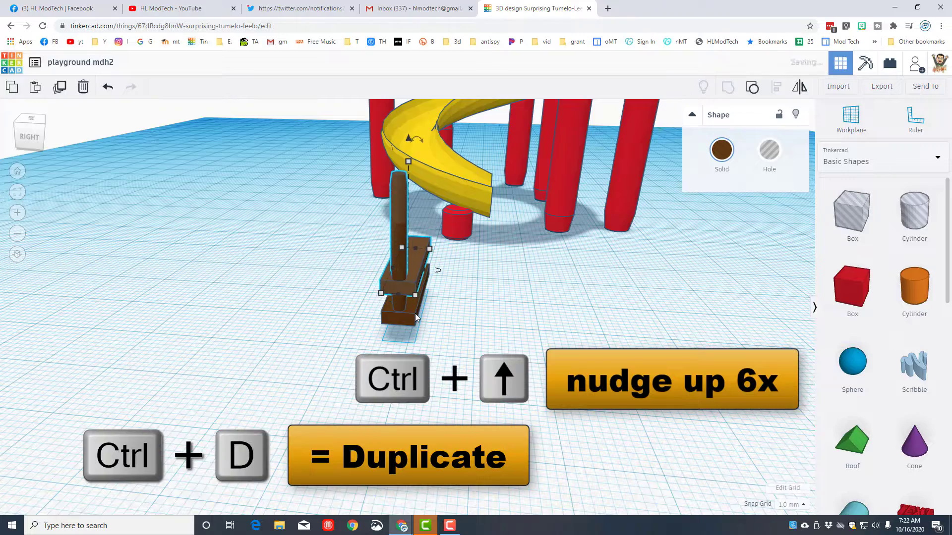
# - Rotate the raised copy slightly about the vertical axis and nudge it so the planks' ends without posts line up
pyautogui.click(42, 126)
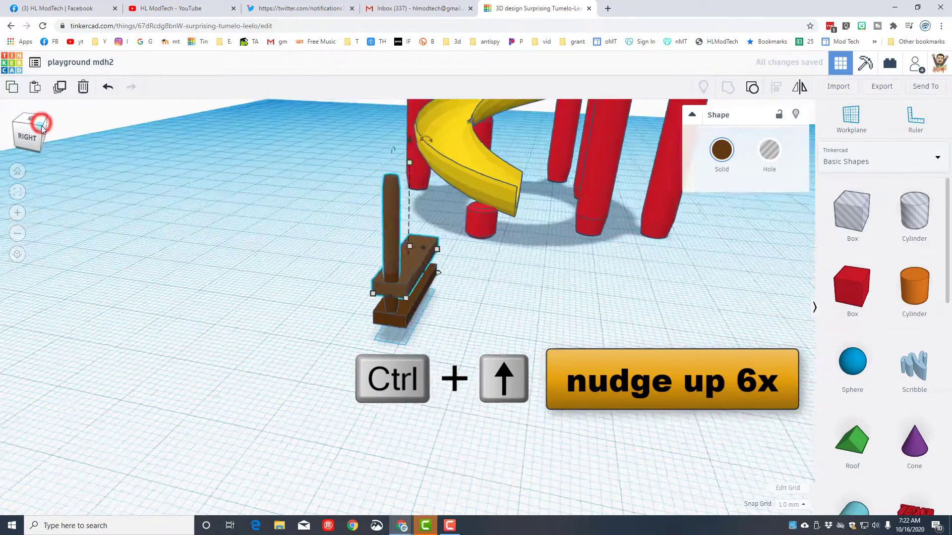
pyautogui.click(428, 282)
pyautogui.moveTo(428, 282)
pyautogui.mouseDown()
pyautogui.moveTo(406, 283)
pyautogui.moveTo(418, 287)
pyautogui.mouseUp()
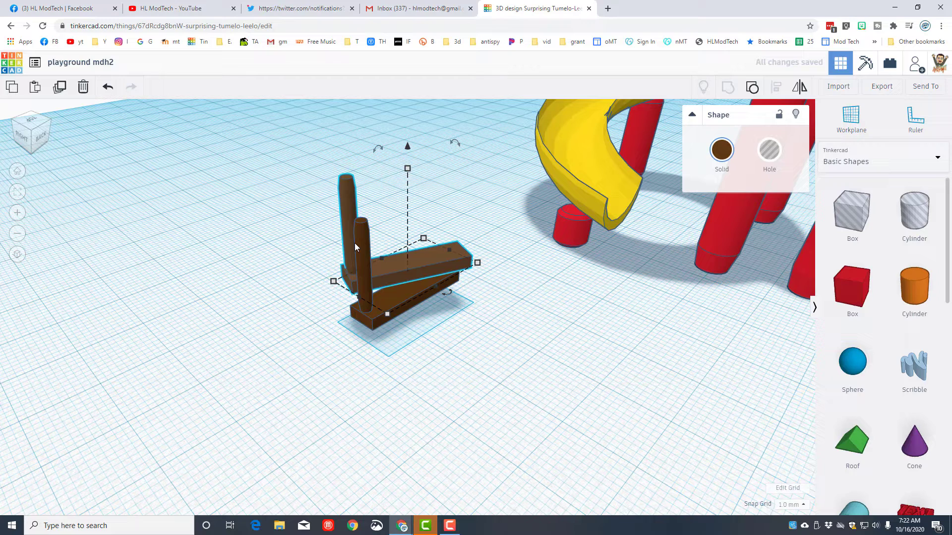
pyautogui.press('Left')
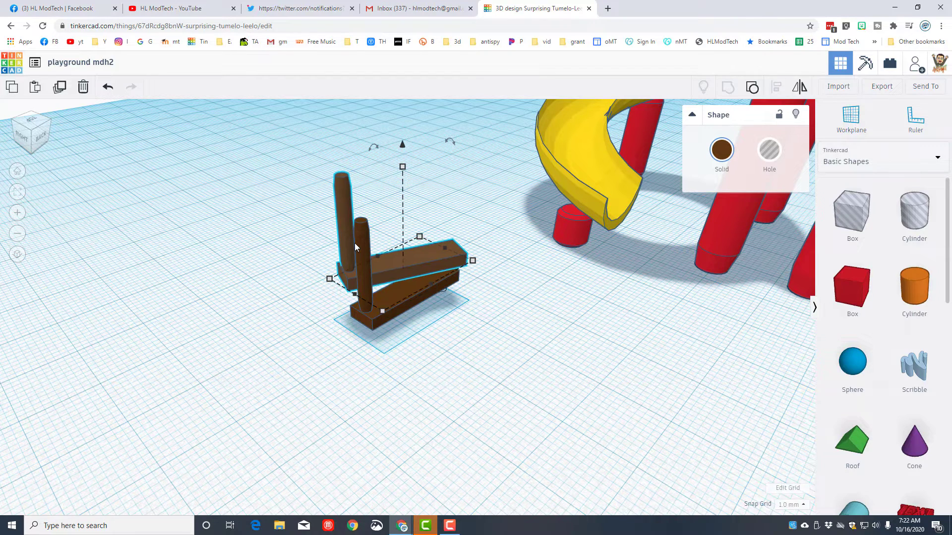
pyautogui.press('Left')
pyautogui.press('Left')
pyautogui.press('Left')
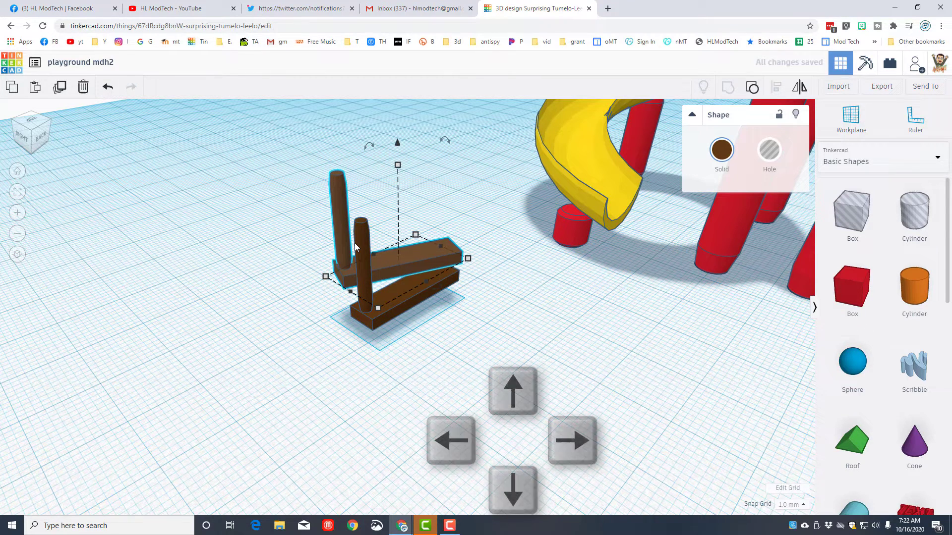
pyautogui.press('Left')
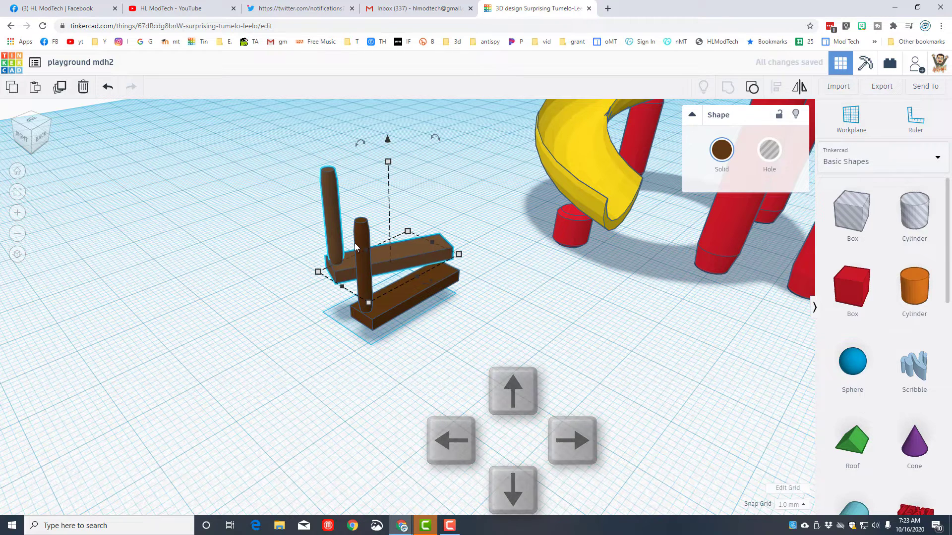
pyautogui.press('Up')
pyautogui.press('Up')
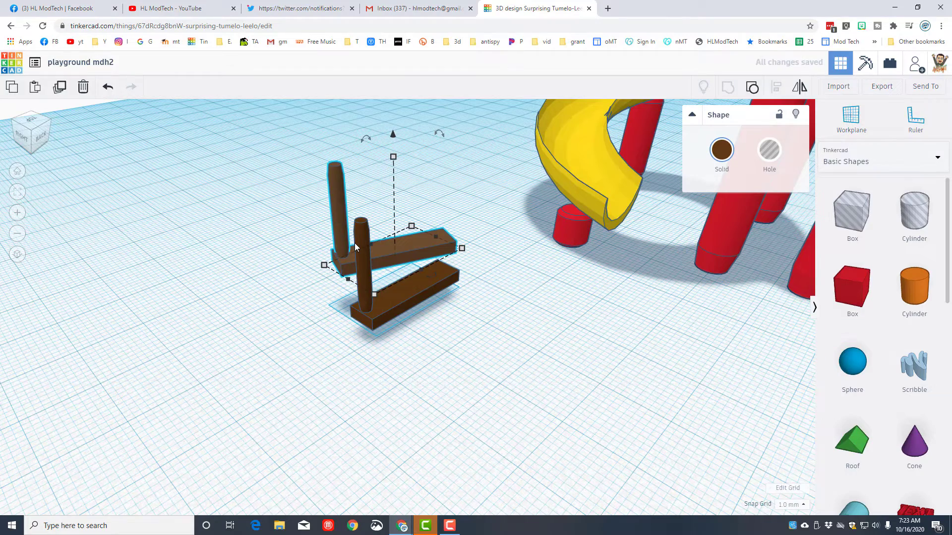
# - Repeat the duplication with the same rise and turn until the spiral staircase has 21 steps
pyautogui.scroll(-6, 355, 246)
pyautogui.scroll(-1, 355, 246)
pyautogui.hotkey('ctrl', 'd')
pyautogui.hotkey('ctrl', 'd')
pyautogui.hotkey('ctrl', 'd')
pyautogui.hotkey('ctrl', 'd')
pyautogui.hotkey('ctrl', 'd')
pyautogui.hotkey('ctrl', 'd')
pyautogui.hotkey('ctrl', 'd')
pyautogui.hotkey('ctrl', 'd')
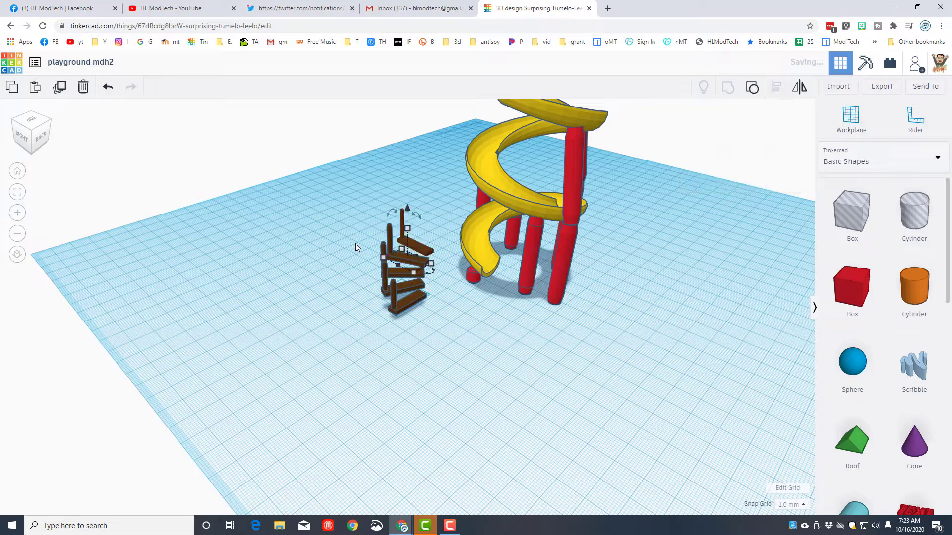
pyautogui.hotkey('ctrl', 'd')
pyautogui.hotkey('ctrl', 'd')
pyautogui.hotkey('ctrl', 'd')
pyautogui.hotkey('ctrl', 'd')
pyautogui.hotkey('ctrl', 'd')
pyautogui.hotkey('ctrl', 'd')
pyautogui.hotkey('ctrl', 'd')
pyautogui.hotkey('ctrl', 'd')
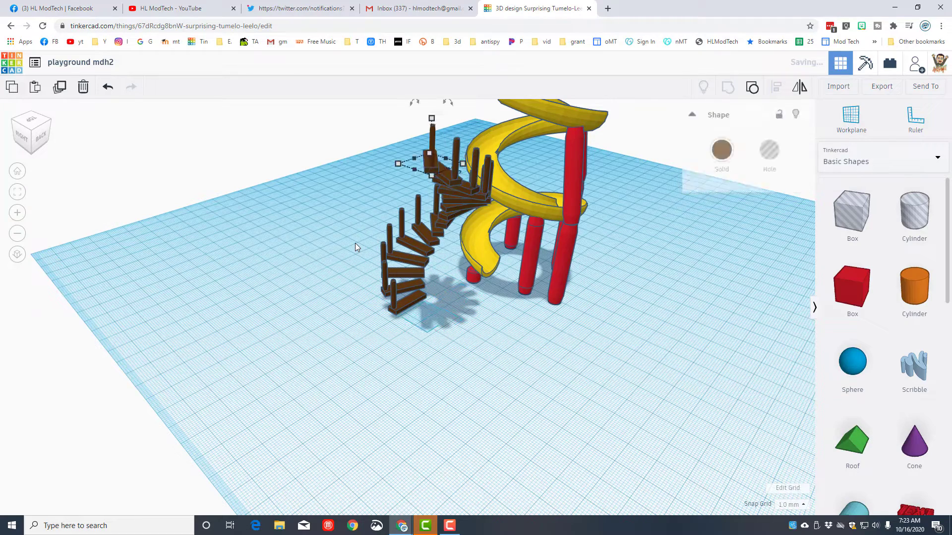
pyautogui.scroll(-2, 355, 246)
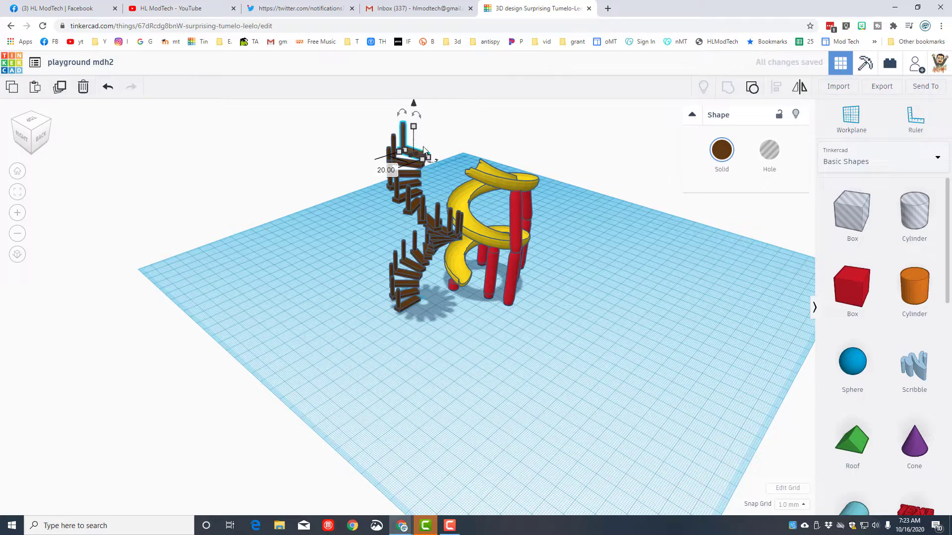
pyautogui.moveTo(529, 334); pyautogui.dragTo(431, 398, button='right')
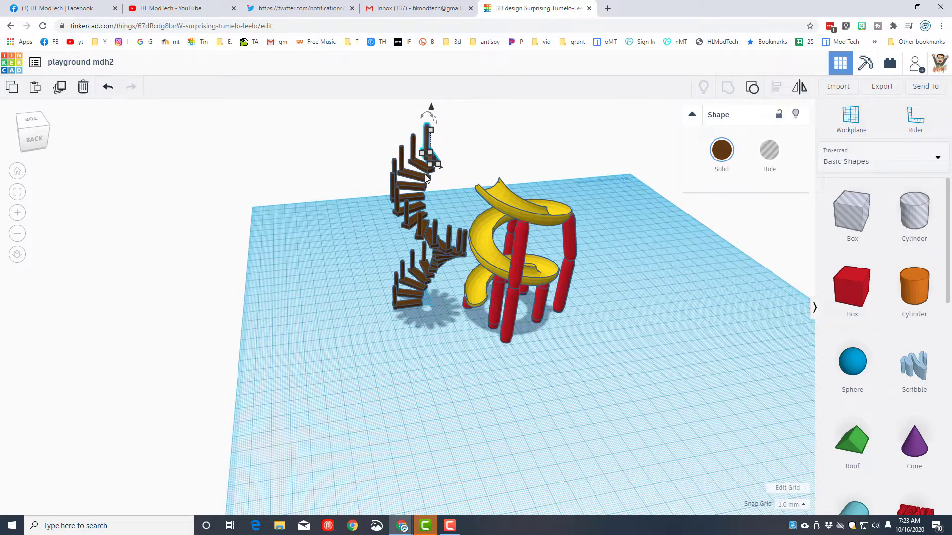
pyautogui.moveTo(435, 170)
pyautogui.moveTo(367, 151); pyautogui.dragTo(424, 280)
pyautogui.click(359, 211)
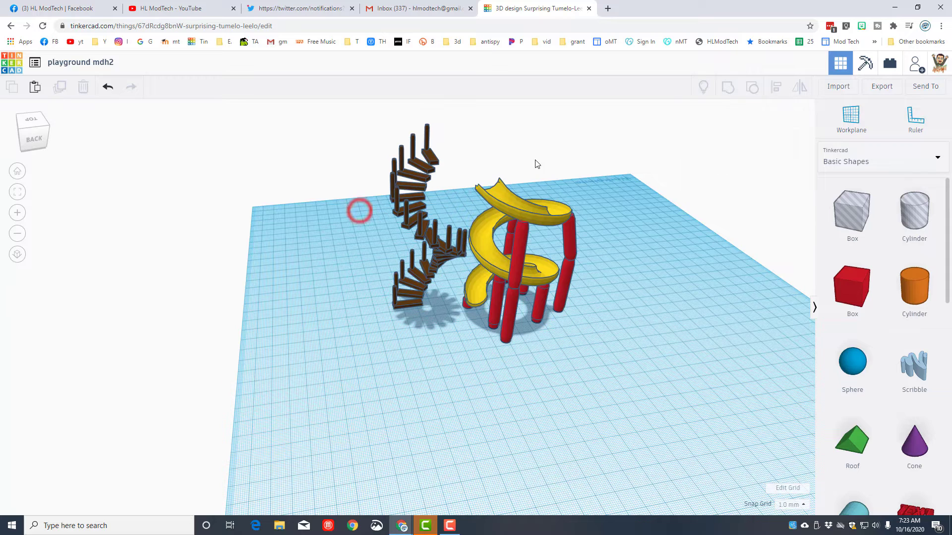
# - Hide the yellow slide and all its red posts, including the short post beside the staircase
pyautogui.moveTo(507, 272); pyautogui.dragTo(560, 383)
pyautogui.click(476, 161)
pyautogui.moveTo(476, 160); pyautogui.dragTo(666, 287)
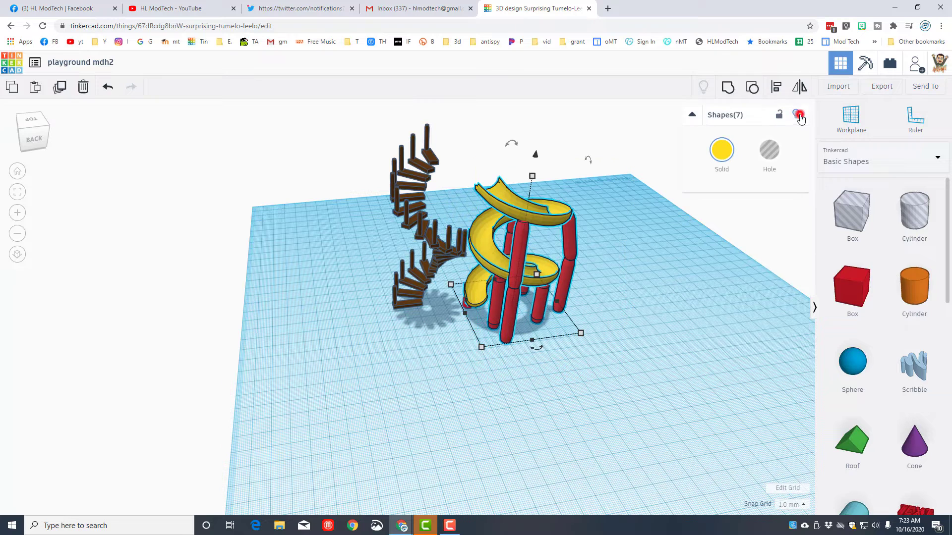
pyautogui.click(798, 115)
pyautogui.click(467, 303)
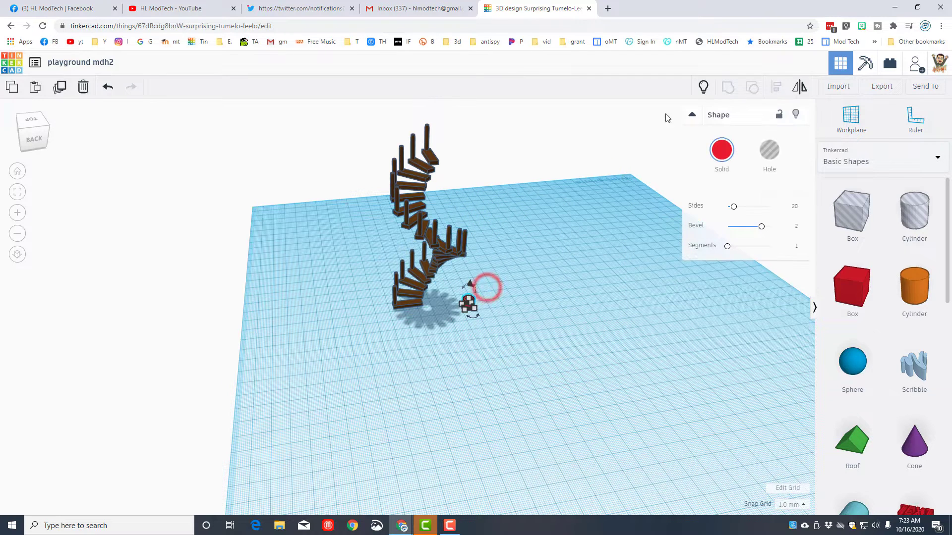
pyautogui.click(796, 115)
# - Group all the brown steps into one staircase and show all hidden shapes again
pyautogui.moveTo(362, 129); pyautogui.dragTo(495, 341)
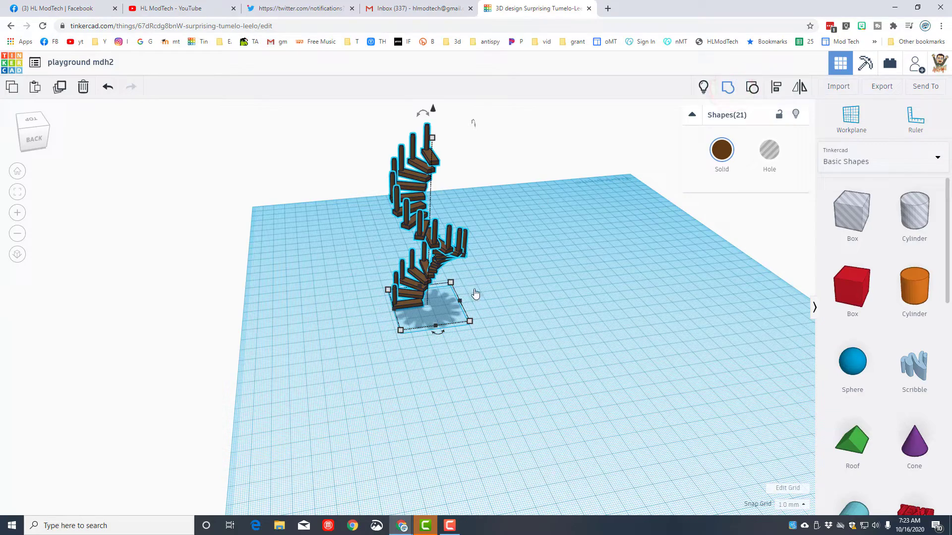
pyautogui.moveTo(543, 351); pyautogui.dragTo(368, 163, button='right')
pyautogui.click(709, 91)
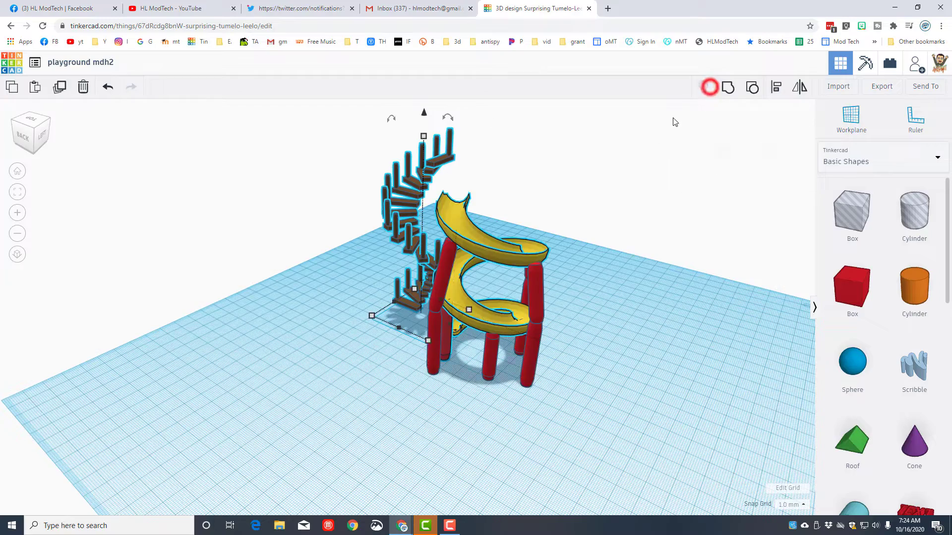
# - Set the workplane on the end face at the top of the yellow slide
pyautogui.moveTo(570, 216); pyautogui.dragTo(390, 135, button='right')
pyautogui.moveTo(420, 212); pyautogui.dragTo(399, 239, button='right')
pyautogui.scroll(3, 337, 219)
pyautogui.press('w')
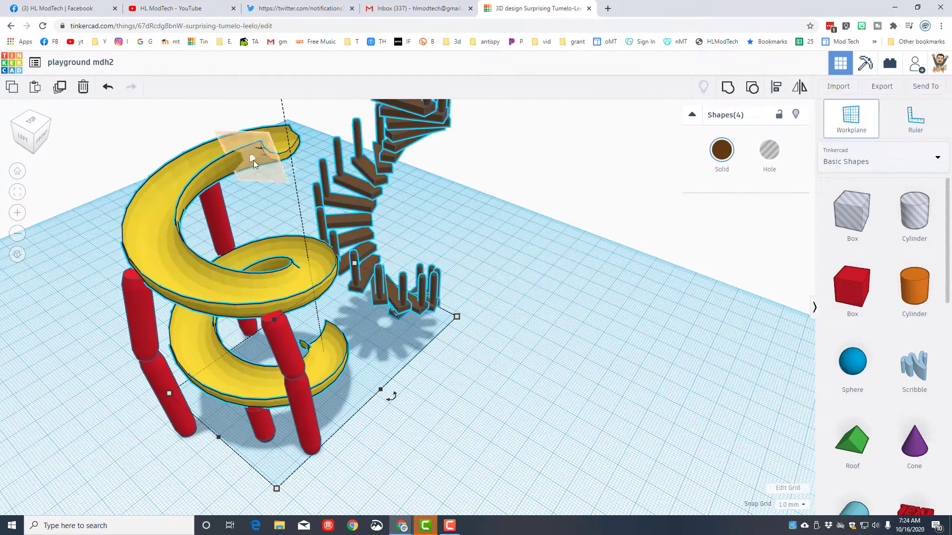
pyautogui.click(850, 117)
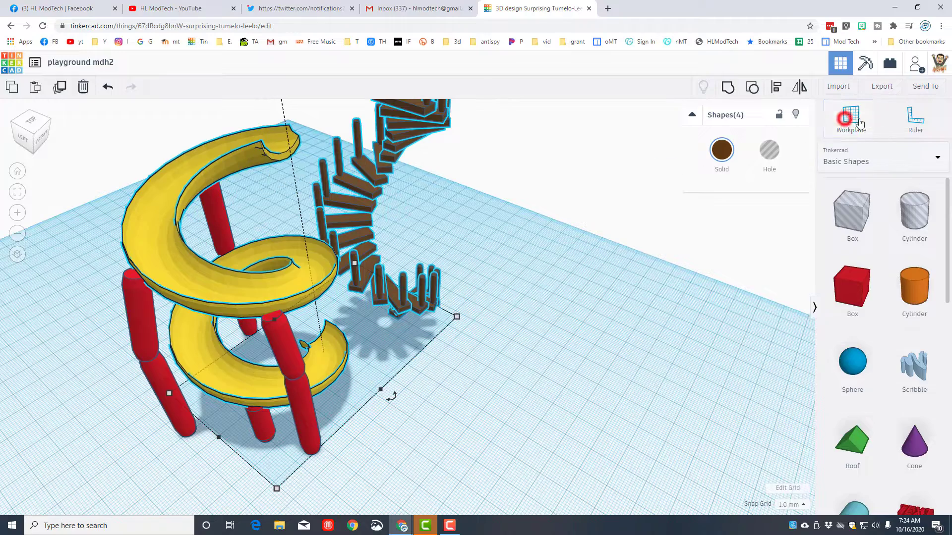
pyautogui.click(287, 156)
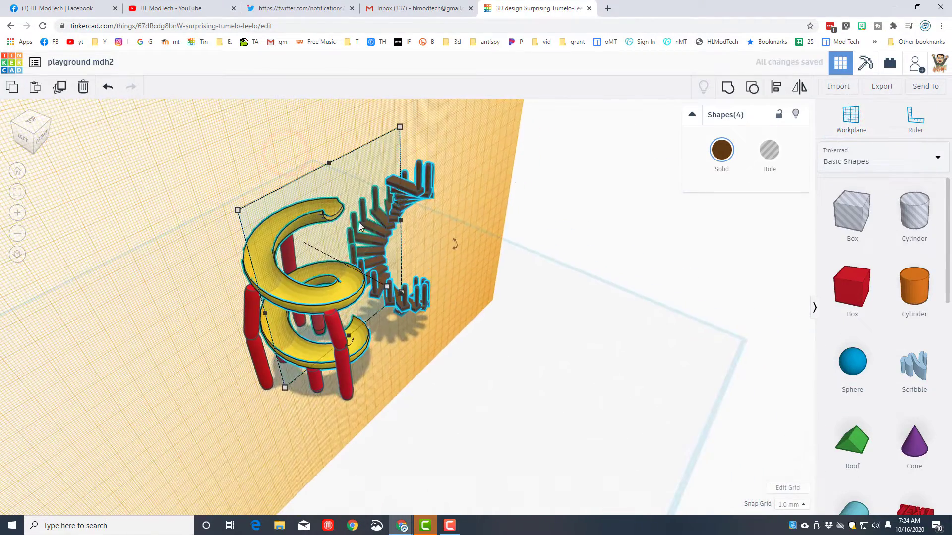
# - Add a red box at the slide's upper end and make it 2 mm thick
pyautogui.moveTo(847, 300); pyautogui.dragTo(321, 190)
pyautogui.click(304, 190)
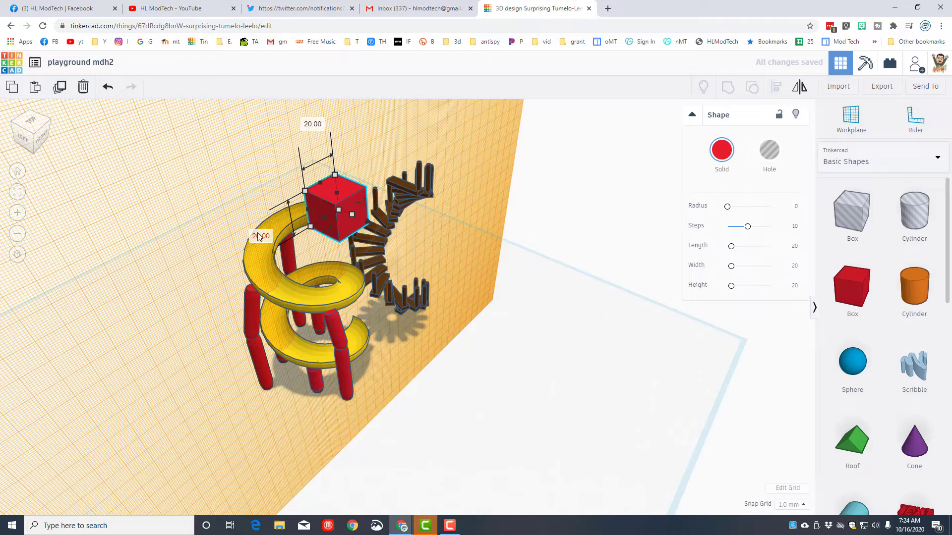
pyautogui.write('2')
pyautogui.press('Return')
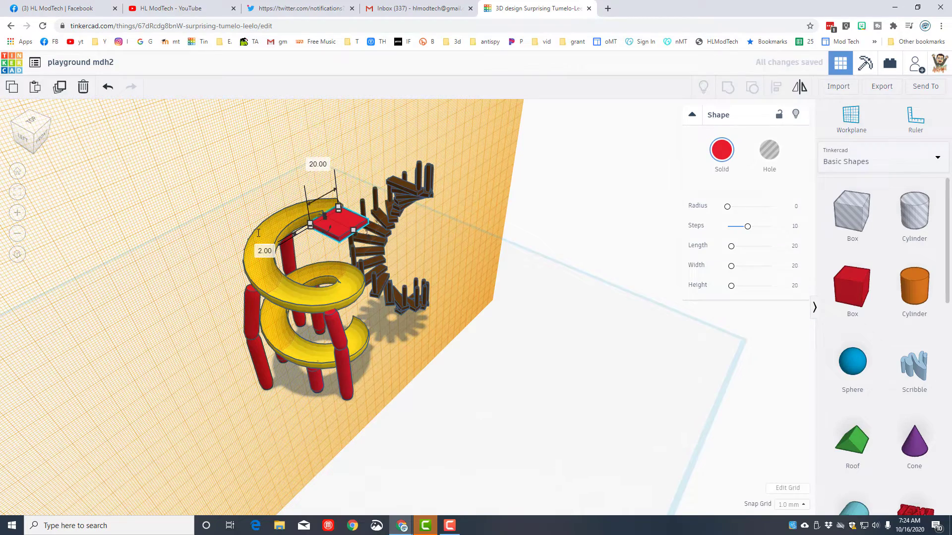
# - Nudge the thin red box toward the staircase and set its depth out from the workplane to 30 mm
pyautogui.moveTo(321, 234); pyautogui.dragTo(291, 215, button='right')
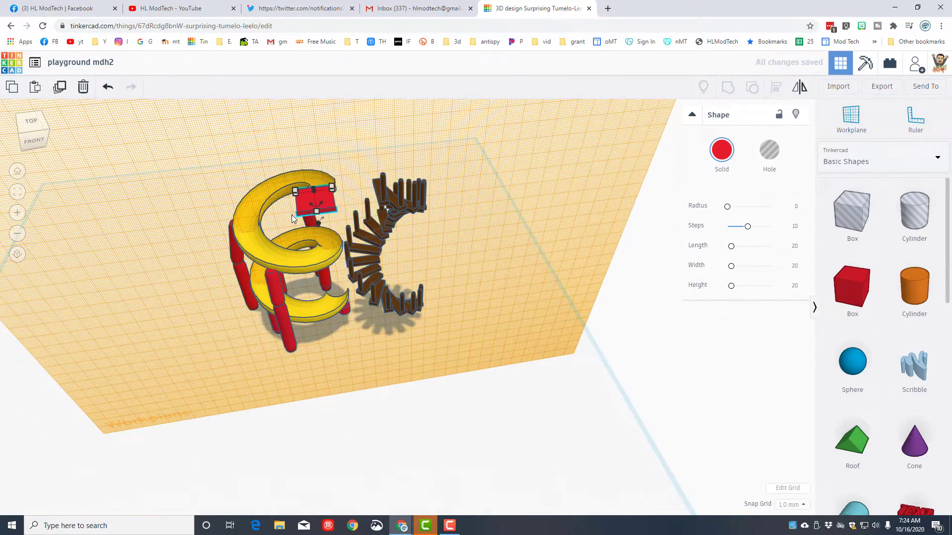
pyautogui.press('Right')
pyautogui.press('Right')
pyautogui.press('Right')
pyautogui.press('Right')
pyautogui.press('Right')
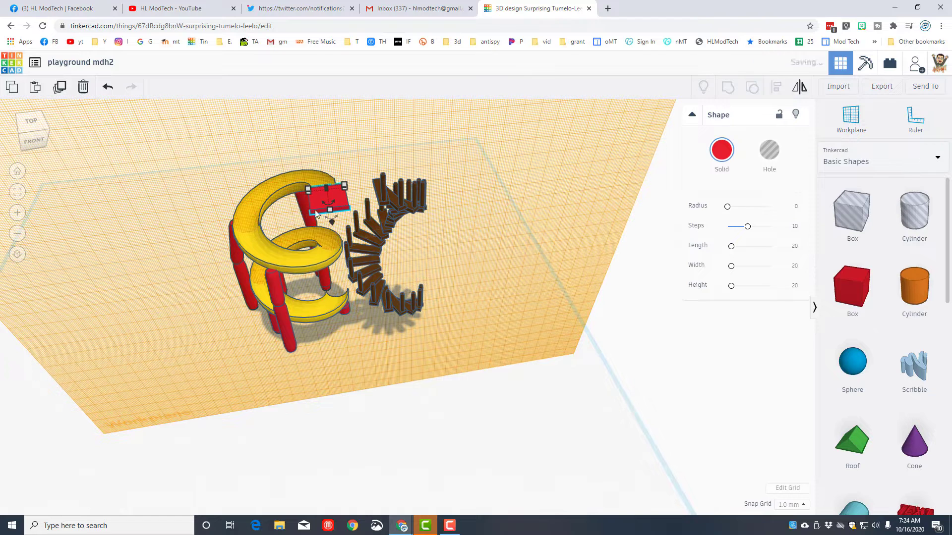
pyautogui.click(275, 213)
pyautogui.write('30')
pyautogui.press('Return')
# - Widen the red platform from its staircase side so it reaches toward the top step
pyautogui.moveTo(343, 222); pyautogui.dragTo(48, 197, button='right')
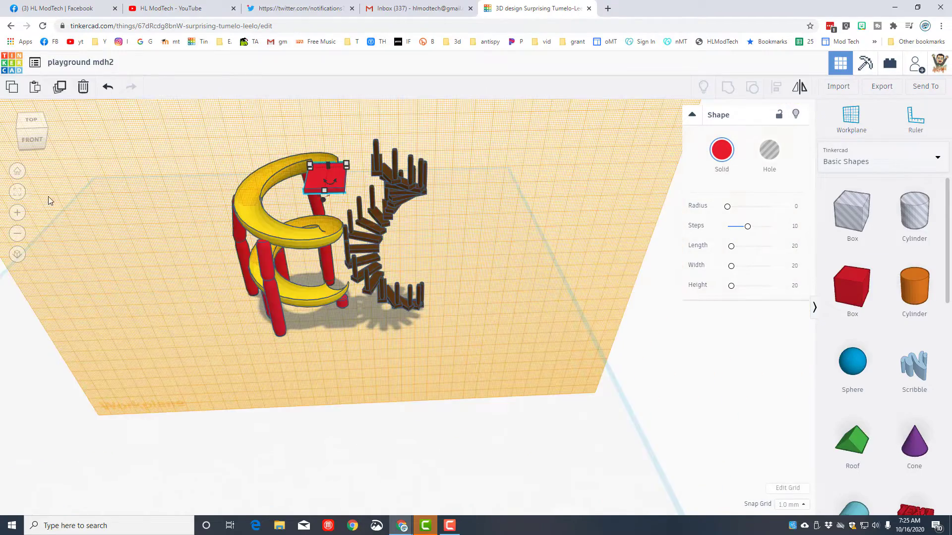
pyautogui.click(18, 192)
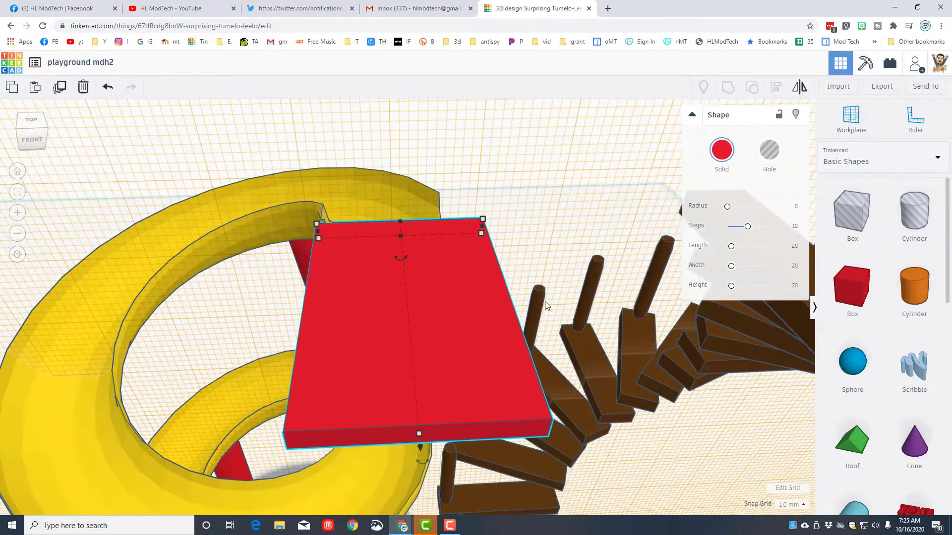
pyautogui.moveTo(468, 237); pyautogui.dragTo(552, 240)
# - Reduce the spiral staircase's height until its top step is about level with the red platform
pyautogui.moveTo(591, 271); pyautogui.dragTo(563, 275, button='right')
pyautogui.click(564, 272)
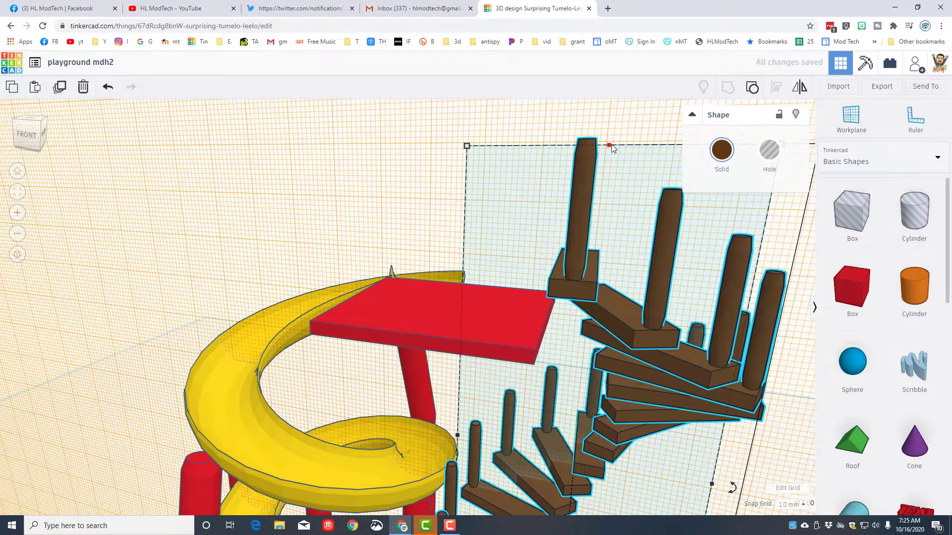
pyautogui.moveTo(612, 145); pyautogui.dragTo(611, 200)
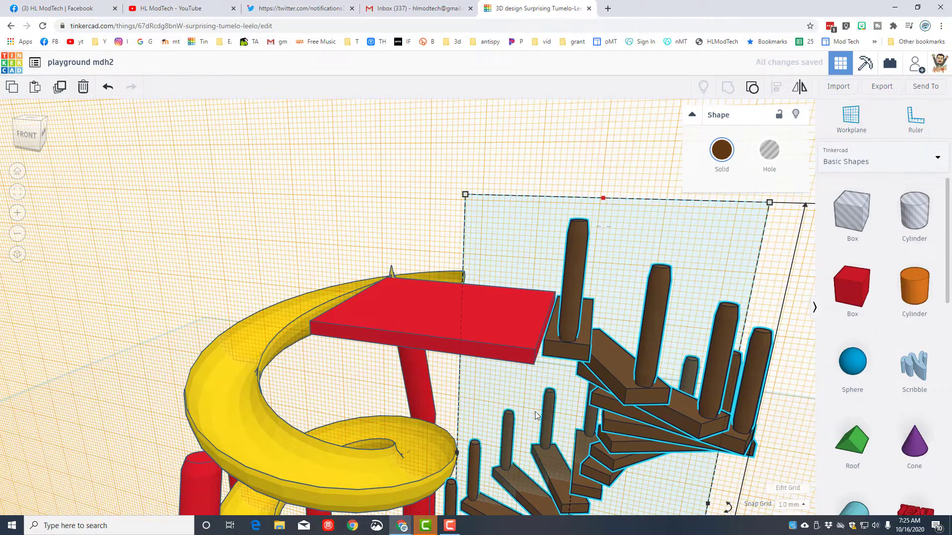
pyautogui.scroll(3, 536, 410)
pyautogui.moveTo(545, 399); pyautogui.dragTo(570, 267, button='right')
pyautogui.moveTo(597, 202); pyautogui.dragTo(594, 213)
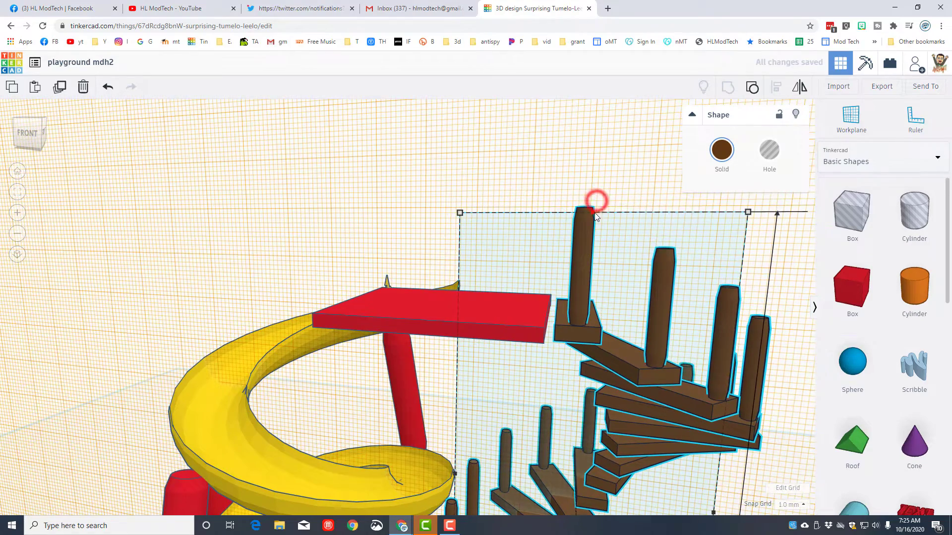
# - Extend the red platform's staircase side slightly so it meets the top step
pyautogui.moveTo(484, 302); pyautogui.dragTo(516, 306, button='right')
pyautogui.click(516, 306)
pyautogui.moveTo(559, 300); pyautogui.dragTo(569, 302)
# - Set the snap grid to 0.1 mm and fine-tune the spiral staircase's height against the red platform
pyautogui.moveTo(552, 329); pyautogui.dragTo(586, 333, button='right')
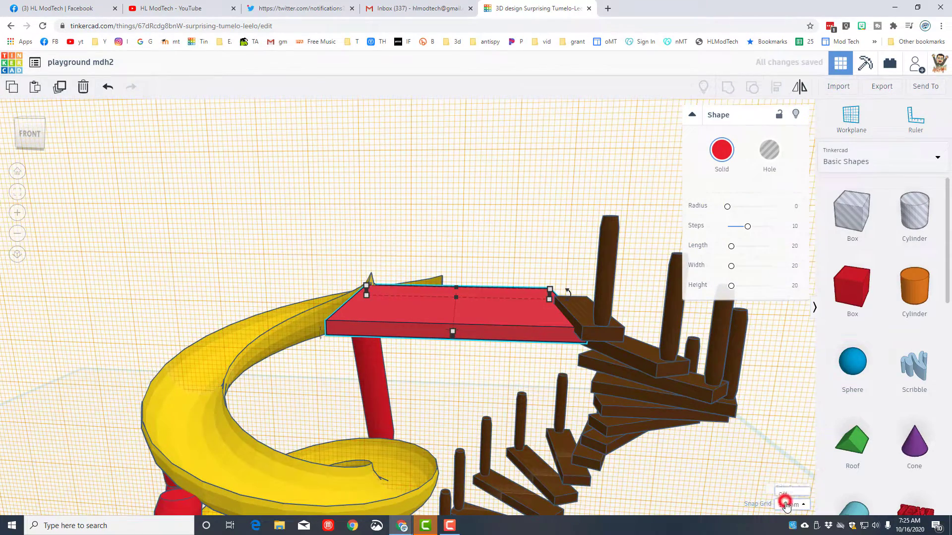
pyautogui.click(786, 423)
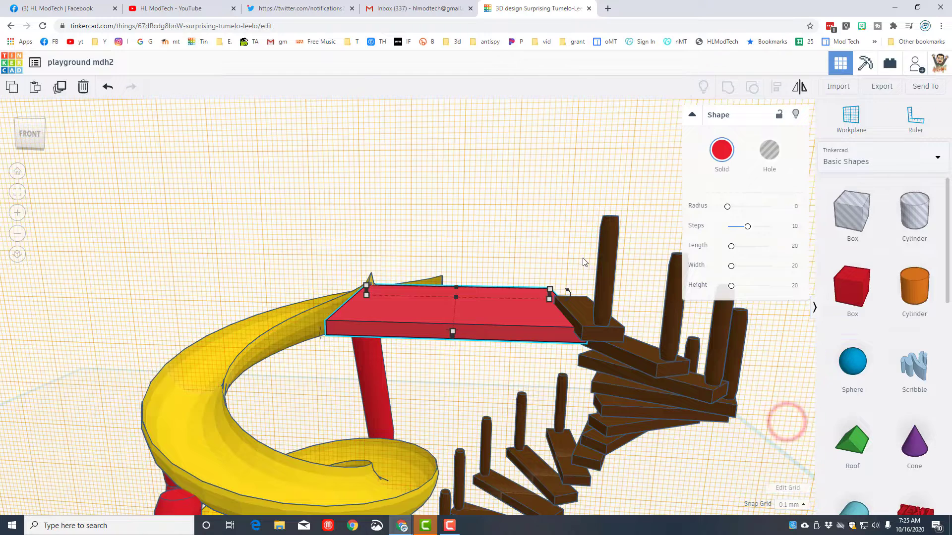
pyautogui.click(609, 299)
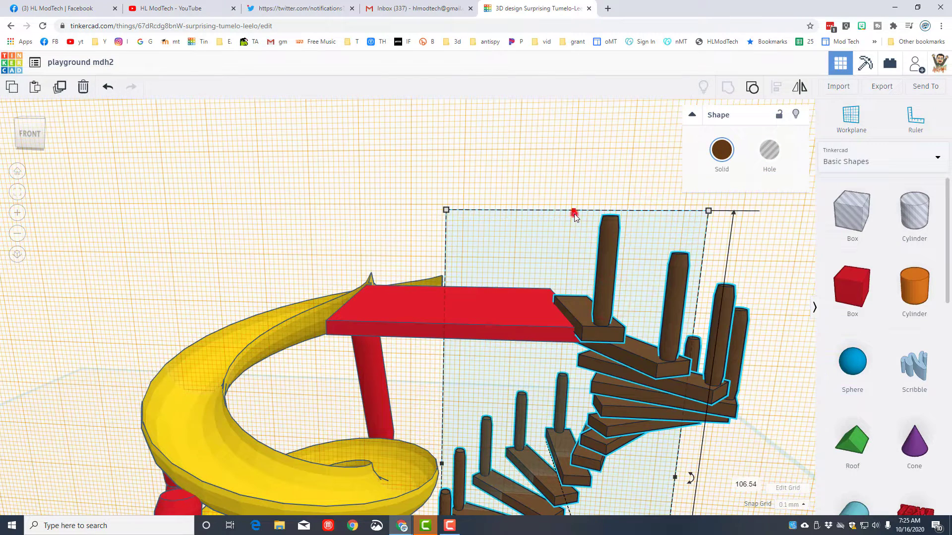
pyautogui.moveTo(574, 222); pyautogui.dragTo(573, 227)
# - Extend the red platform's front side until it is about 34.6 mm deep
pyautogui.click(479, 339)
pyautogui.moveTo(436, 395); pyautogui.dragTo(547, 366, button='right')
pyautogui.moveTo(507, 330); pyautogui.dragTo(527, 345)
pyautogui.moveTo(529, 349); pyautogui.dragTo(527, 347)
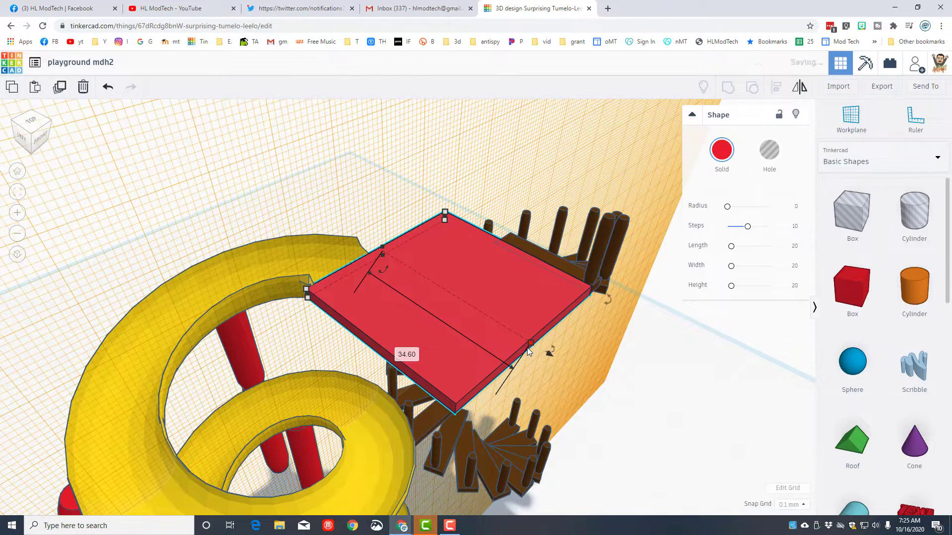
# - Lower the red platform in small steps until it sits at the entrance of the yellow slide
pyautogui.click(639, 343)
pyautogui.moveTo(639, 341); pyautogui.dragTo(399, 311, button='right')
pyautogui.click(401, 312)
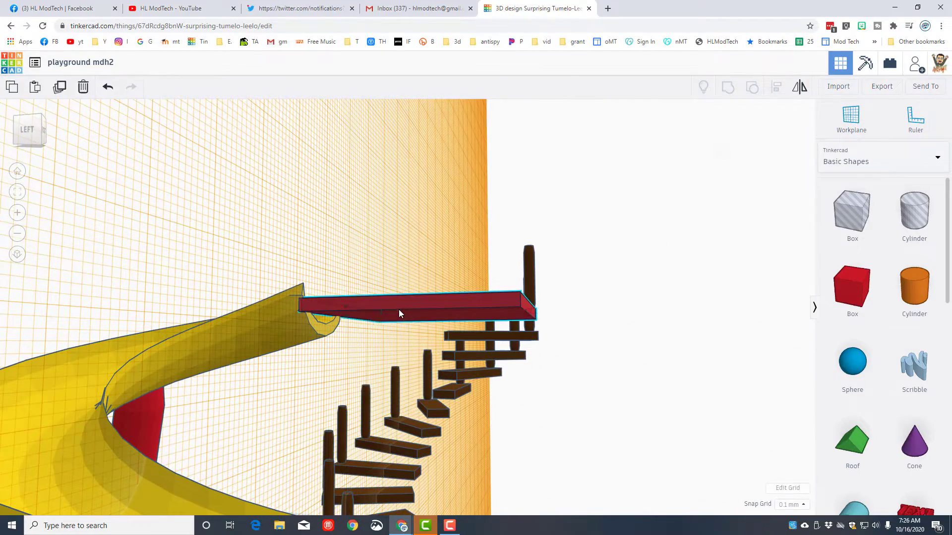
pyautogui.click(400, 313)
pyautogui.hotkey('ctrl', 'Down')
pyautogui.hotkey('ctrl', 'Down')
pyautogui.hotkey('ctrl', 'Down')
pyautogui.hotkey('ctrl', 'Down')
pyautogui.hotkey('ctrl', 'Down')
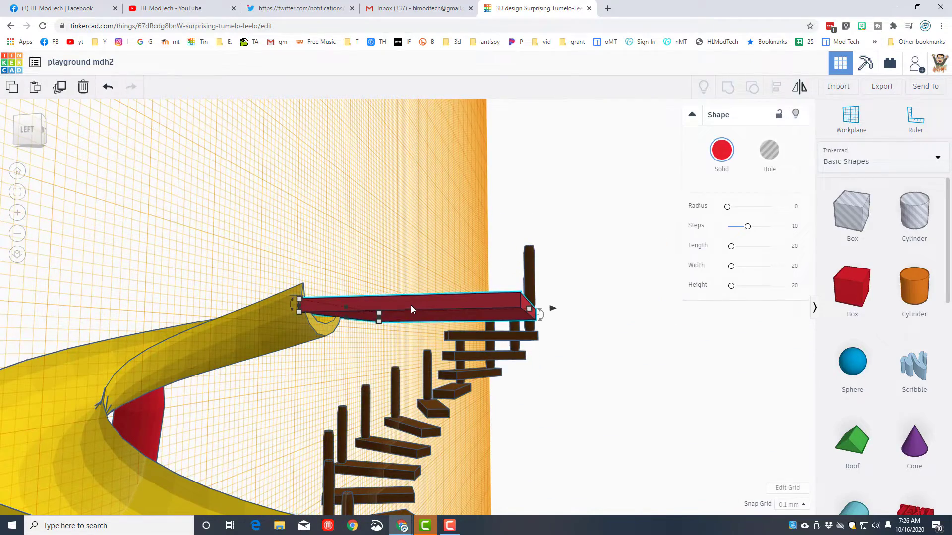
pyautogui.hotkey('ctrl', 'Down')
pyautogui.hotkey('ctrl', 'Down')
pyautogui.hotkey('ctrl', 'Down')
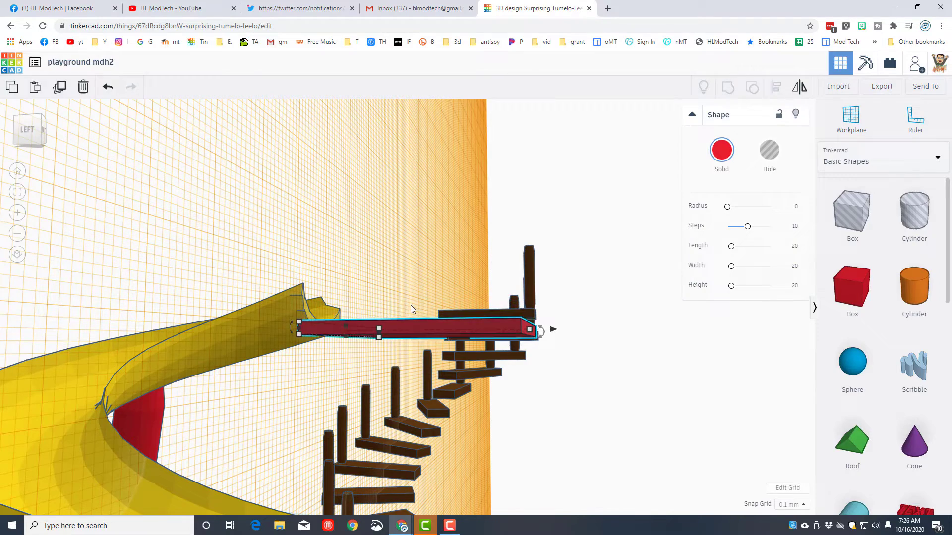
# - Reduce the spiral staircase's height to about 100.9 mm so its top step meets the lowered platform
pyautogui.moveTo(630, 340)
pyautogui.mouseDown(button='right')
pyautogui.moveTo(531, 410)
pyautogui.moveTo(640, 335)
pyautogui.mouseUp(button='right')
pyautogui.click(596, 322)
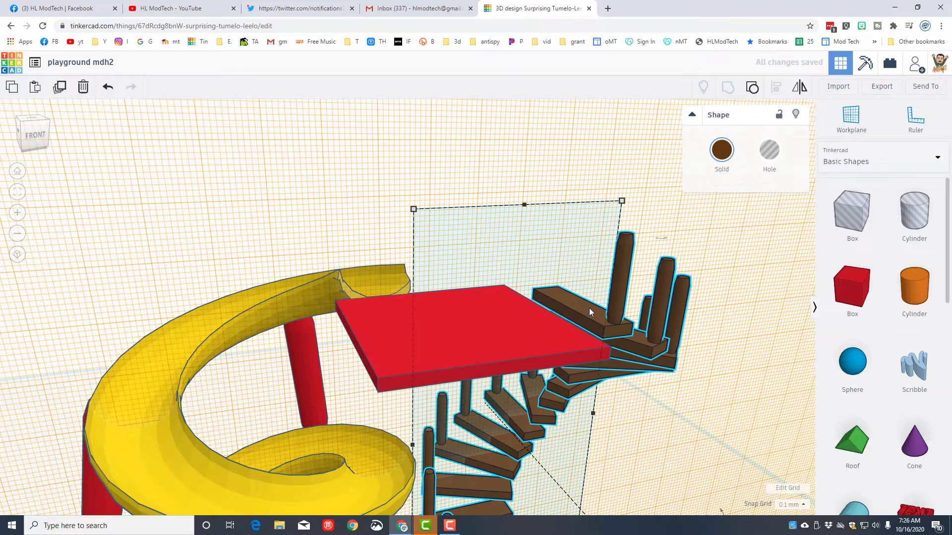
pyautogui.moveTo(525, 207); pyautogui.dragTo(522, 225)
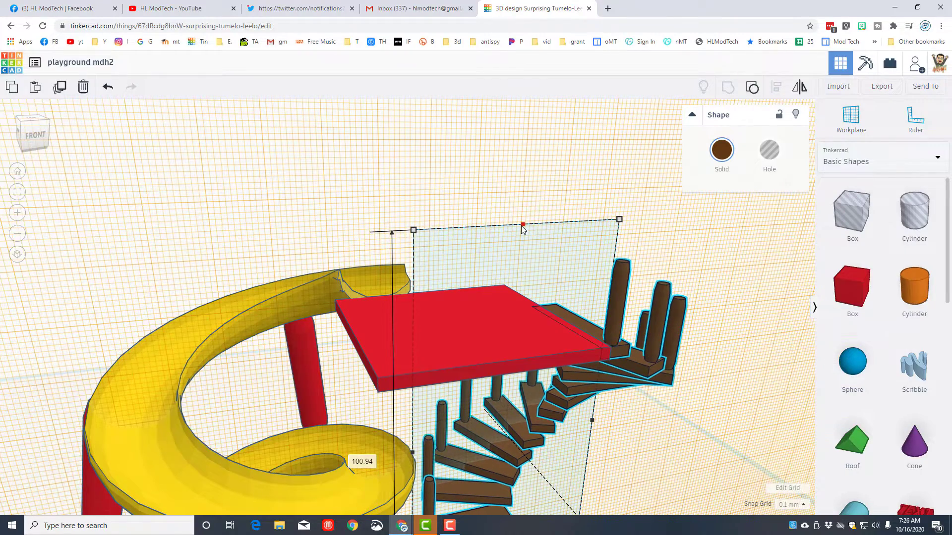
# - Group the platform and the spiral staircase into one brown shape
pyautogui.click(660, 449)
pyautogui.moveTo(660, 448); pyautogui.dragTo(570, 419, button='right')
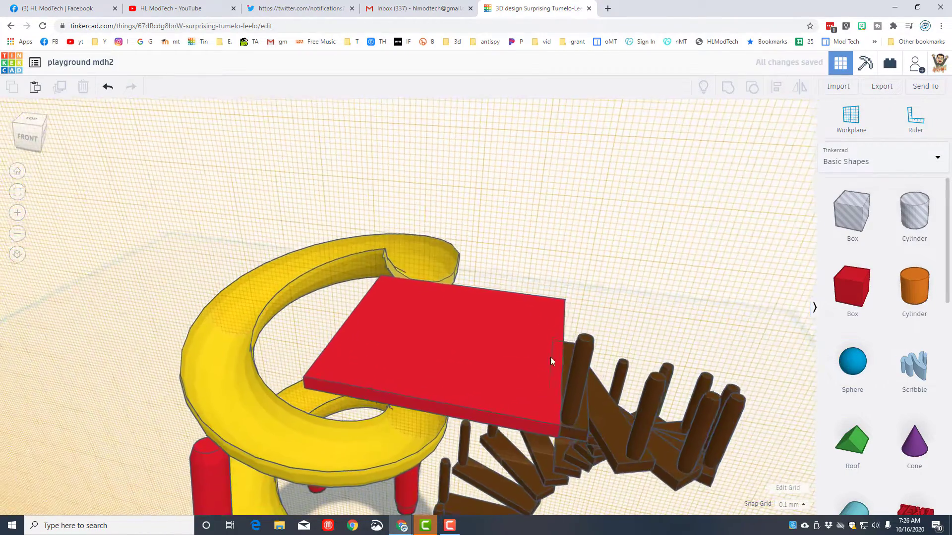
pyautogui.moveTo(604, 471); pyautogui.dragTo(668, 354, button='right')
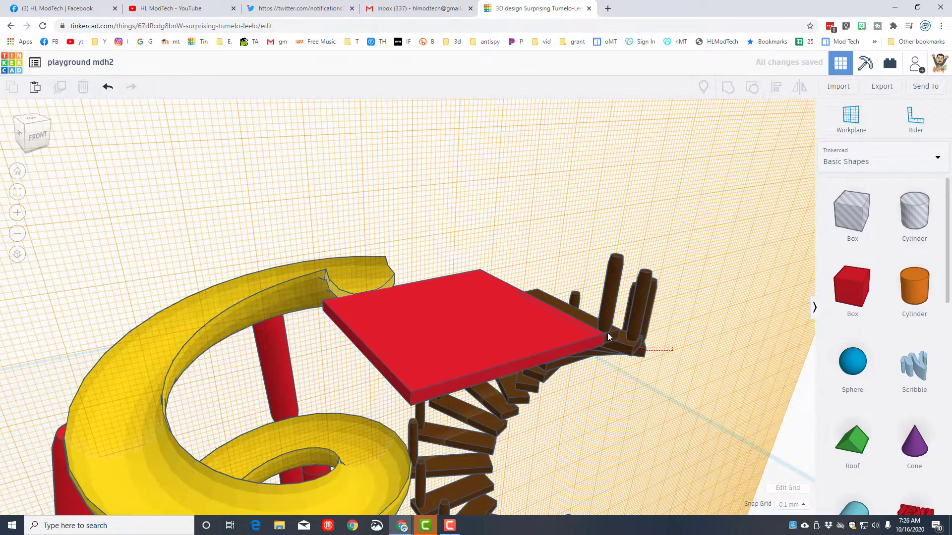
pyautogui.click(554, 303)
pyautogui.click(722, 95)
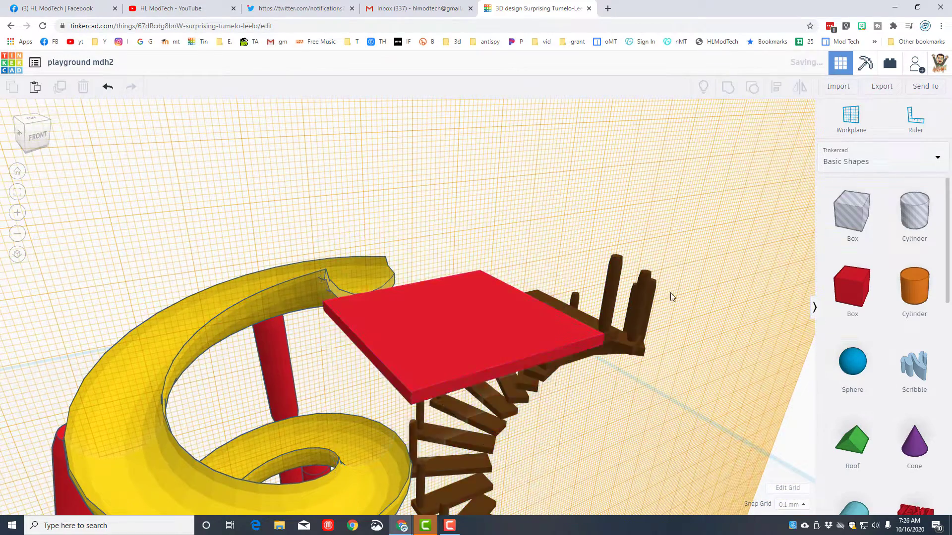
# - Reset the workplane to the default ground plane
pyautogui.moveTo(675, 260); pyautogui.dragTo(312, 217, button='right')
pyautogui.click(17, 170)
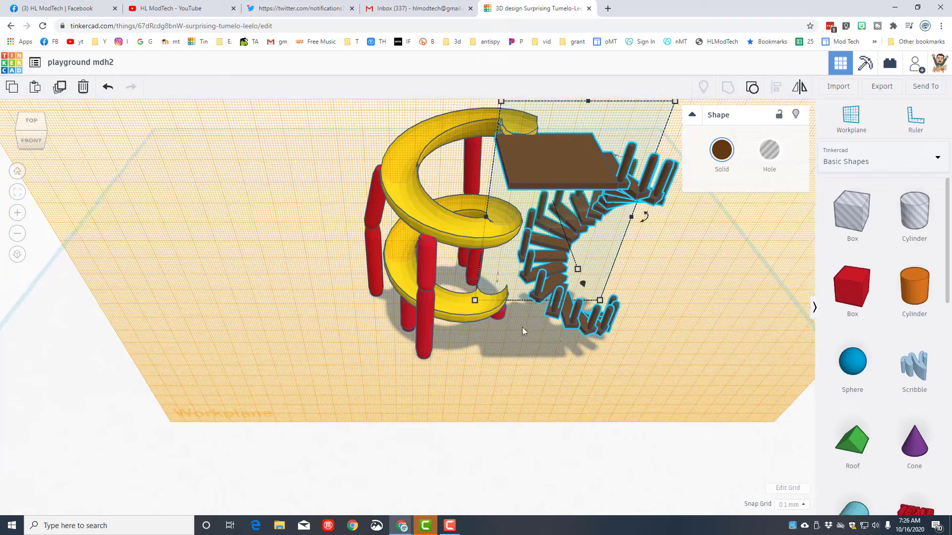
pyautogui.click(843, 117)
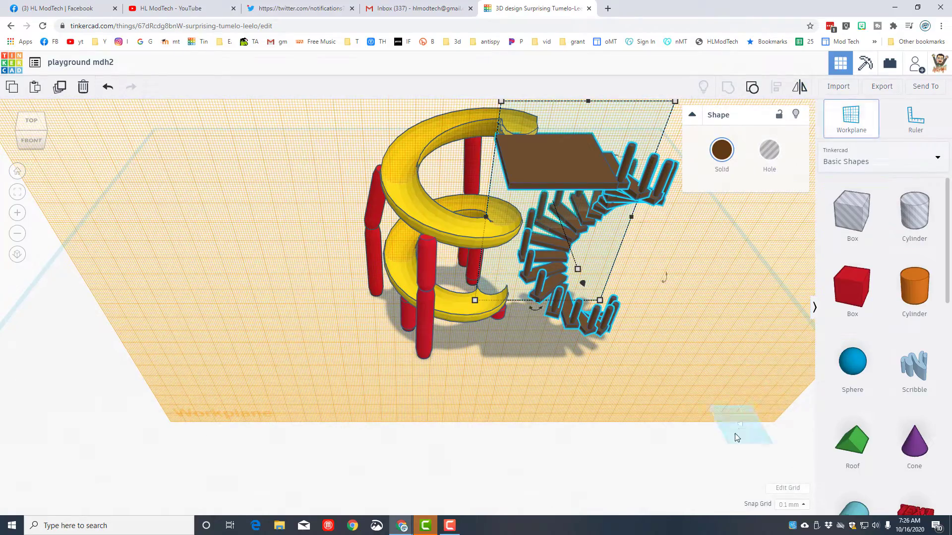
pyautogui.click(733, 432)
pyautogui.moveTo(733, 433); pyautogui.dragTo(610, 442, button='right')
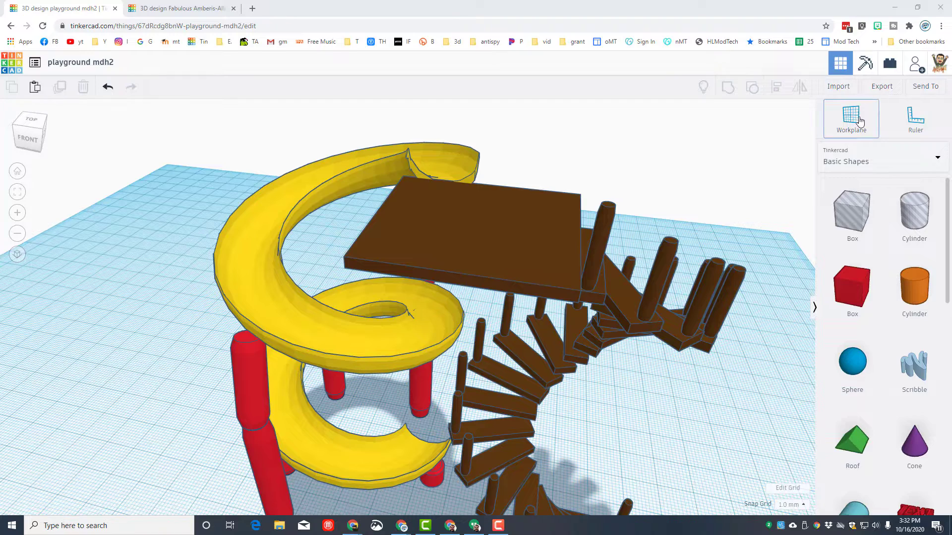
# - Set the workplane on the brown platform's top face and add a red box near its staircase side
pyautogui.click(860, 121)
pyautogui.click(524, 257)
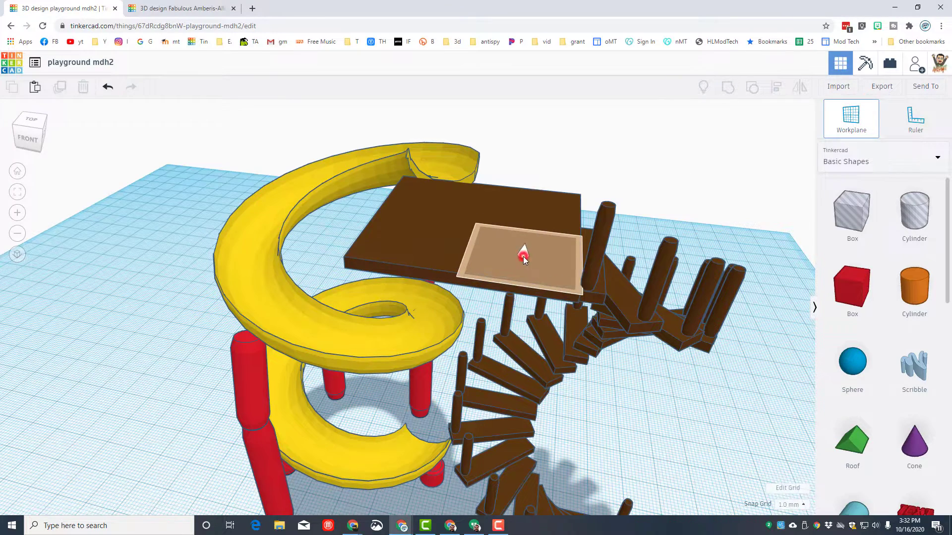
pyautogui.moveTo(836, 293); pyautogui.dragTo(525, 246)
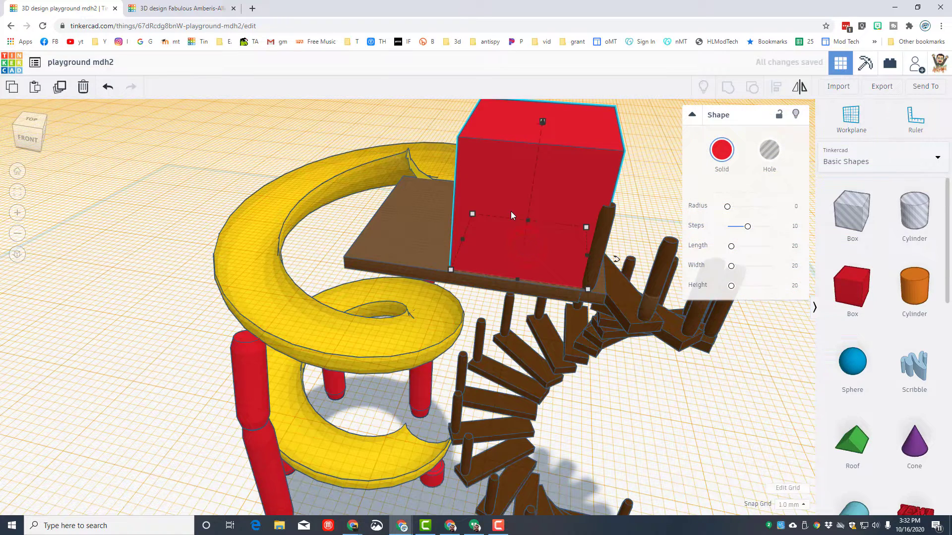
# - Size the red box's base to 2 by 2 mm and nudge it away from the staircase along the platform's front edge
pyautogui.keyDown('shift'); pyautogui.moveTo(473, 213); pyautogui.dragTo(432, 241); pyautogui.keyUp('shift')
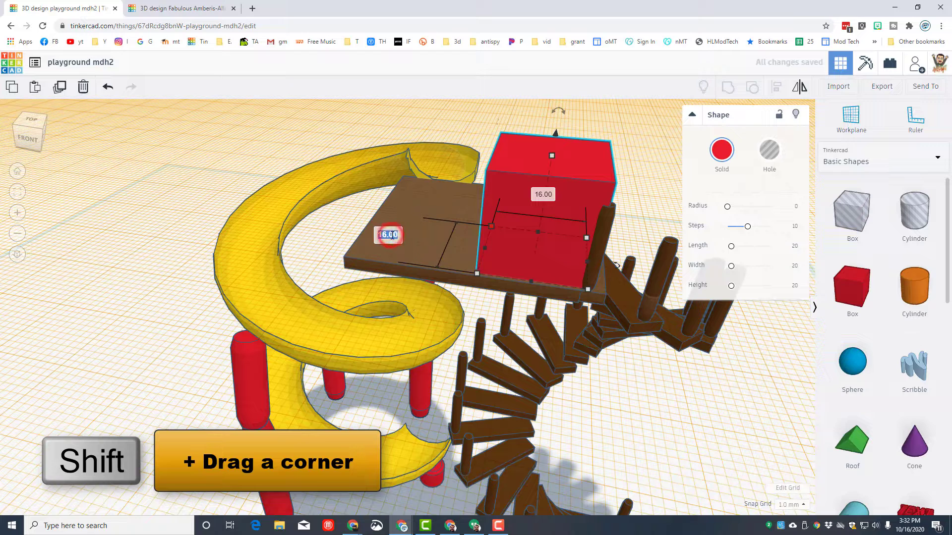
pyautogui.press('Return')
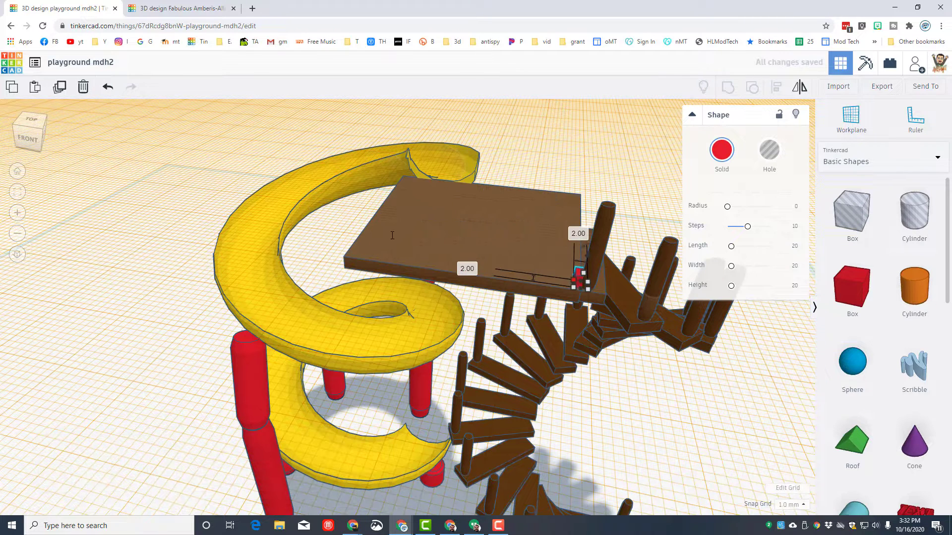
pyautogui.press('Left')
pyautogui.press('Left')
pyautogui.press('Left')
pyautogui.press('Left')
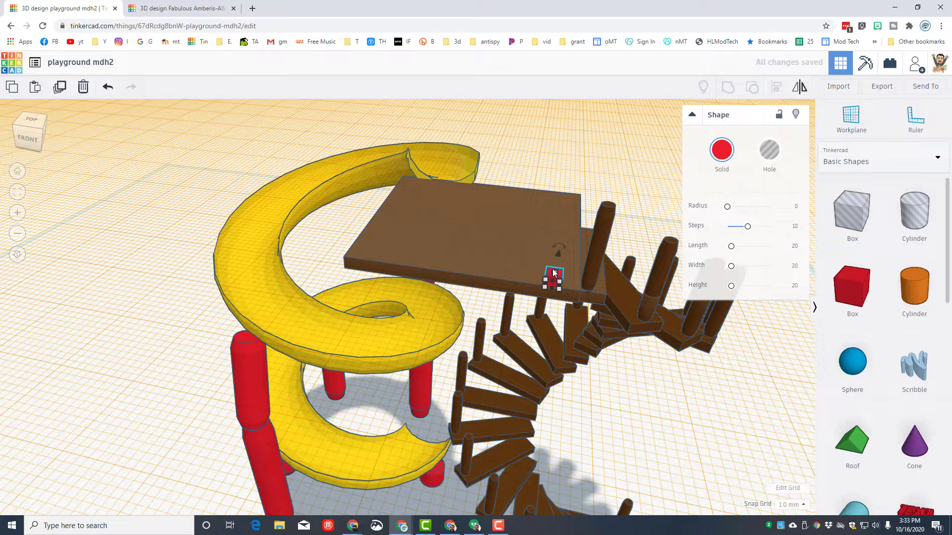
# - Set the small red box's height to 15 mm to form a railing post
pyautogui.click(658, 280)
pyautogui.write('15')
pyautogui.press('Return')
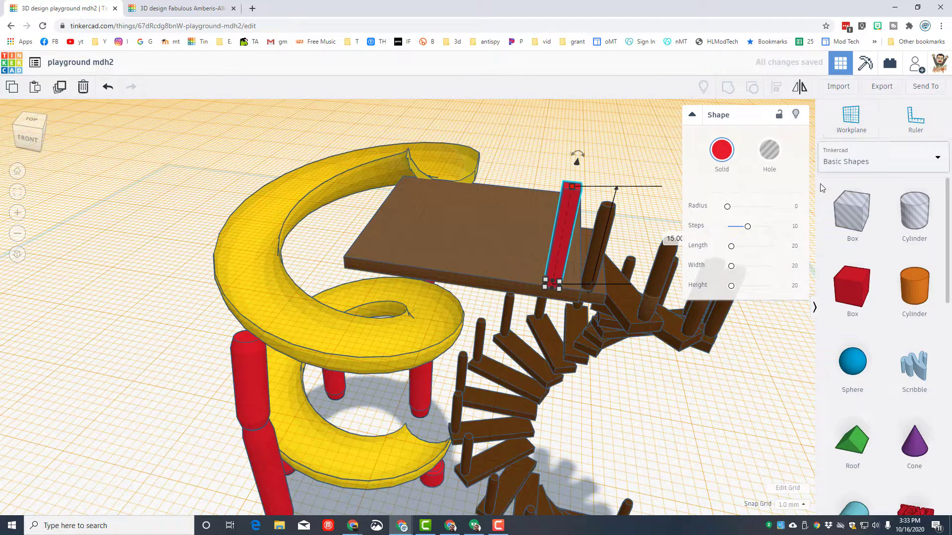
# - Round the railing post with a radius of 2 and colour it light tan
pyautogui.click(795, 208)
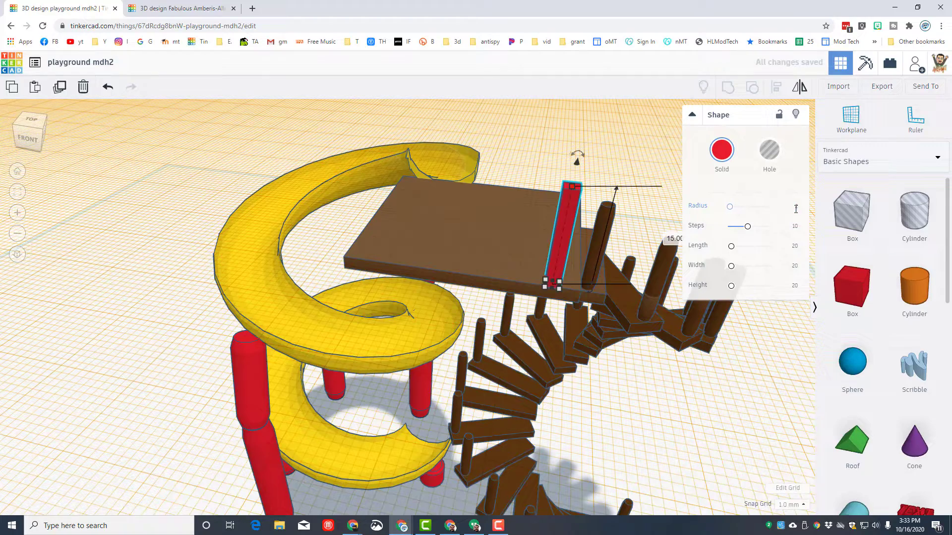
pyautogui.click(721, 149)
pyautogui.click(871, 241)
pyautogui.moveTo(459, 273); pyautogui.dragTo(489, 265, button='right')
pyautogui.click(722, 150)
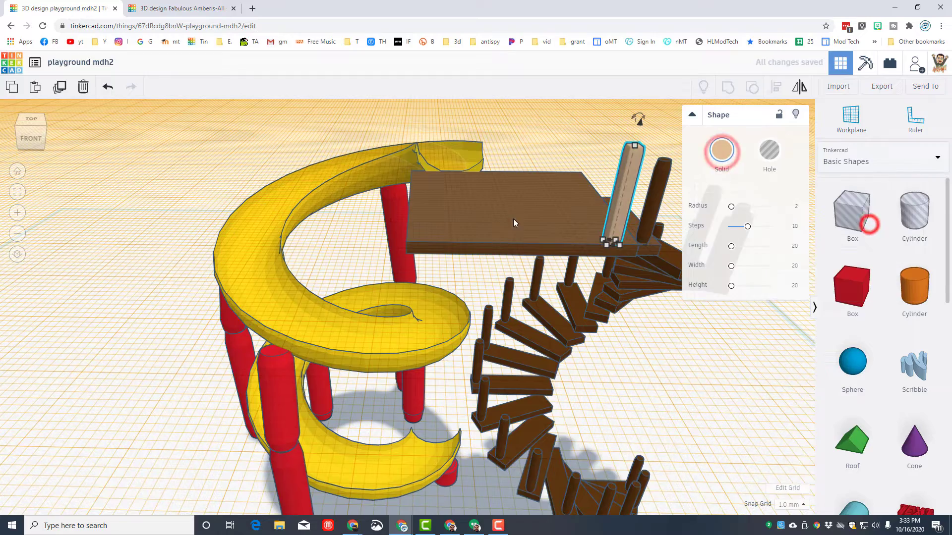
# - Align the tan post with the front edge of the platform-and-staircase group, keeping the group fixed
pyautogui.moveTo(513, 219); pyautogui.dragTo(511, 218, button='right')
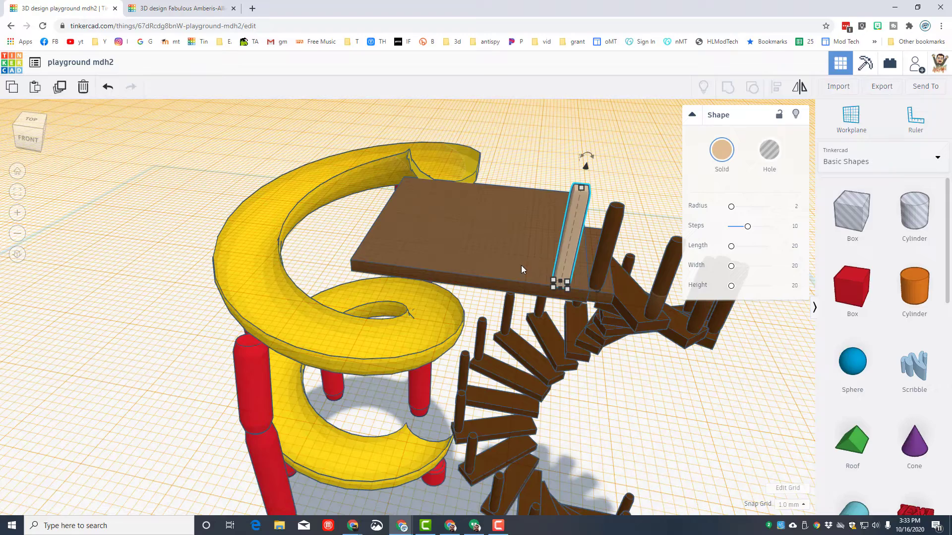
pyautogui.keyDown('shift'); pyautogui.click(520, 266); pyautogui.keyUp('shift')
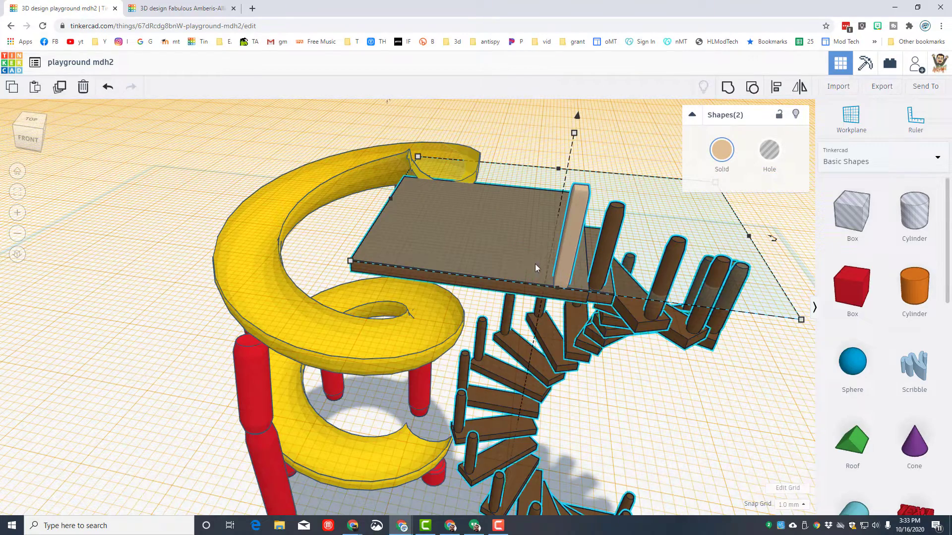
pyautogui.click(776, 87)
pyautogui.click(511, 255)
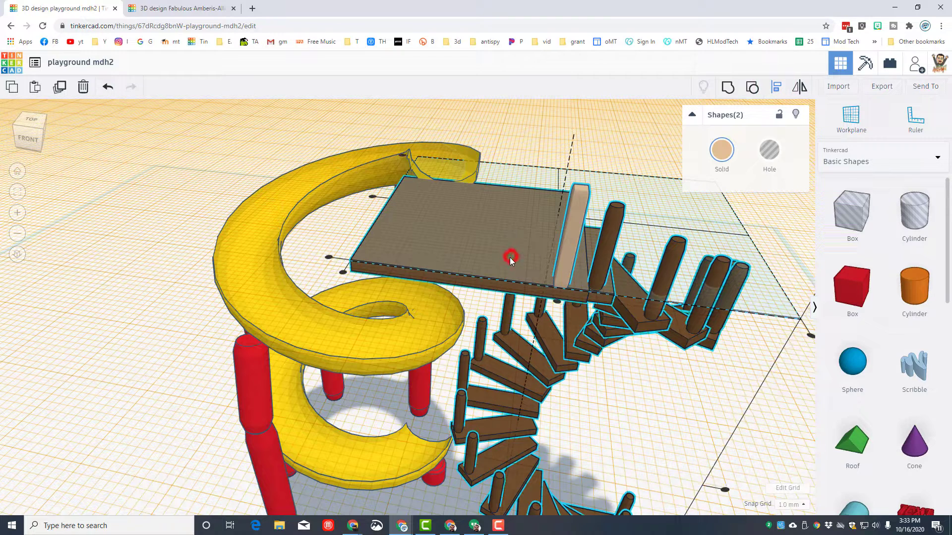
pyautogui.click(327, 258)
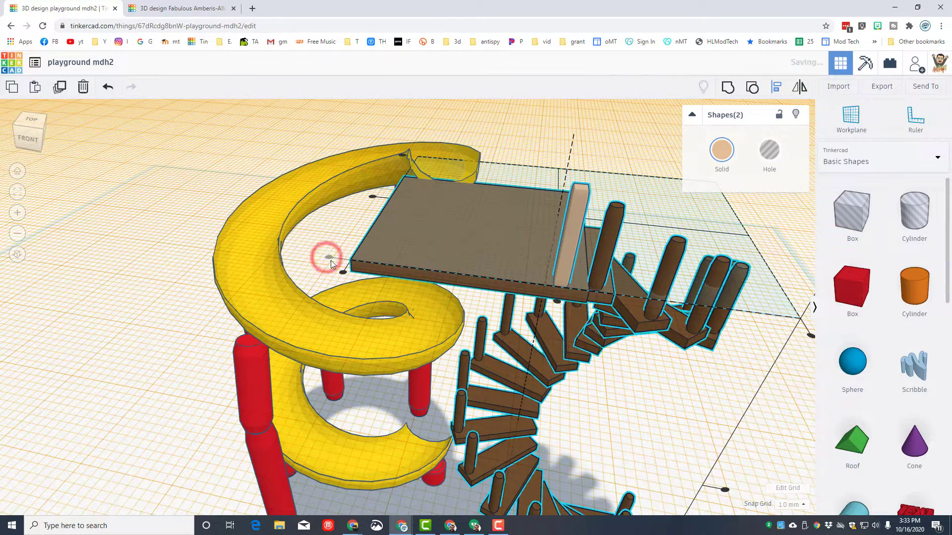
pyautogui.click(478, 258)
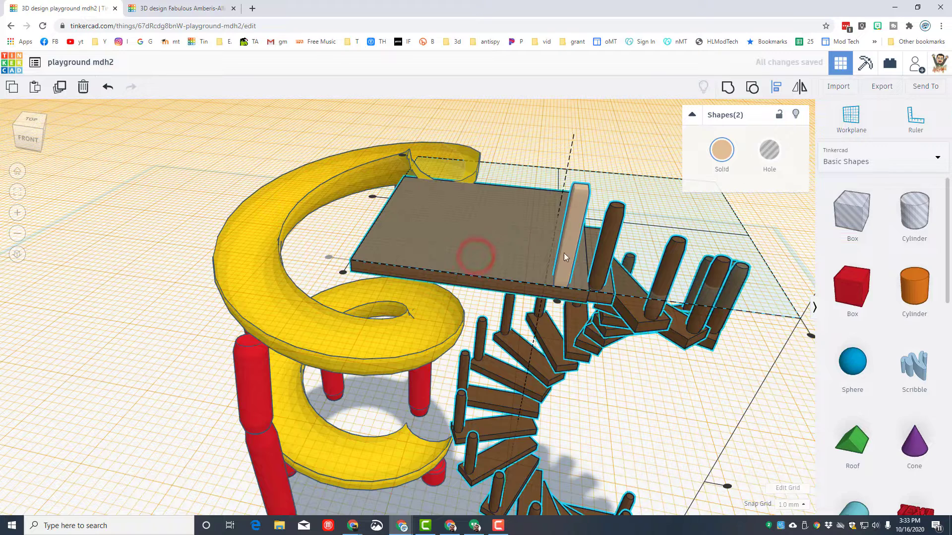
# - Duplicate the tan post into a row of seven along the platform's front edge, nudging the last one toward the corner
pyautogui.click(789, 272)
pyautogui.click(565, 255)
pyautogui.hotkey('ctrl', 'd')
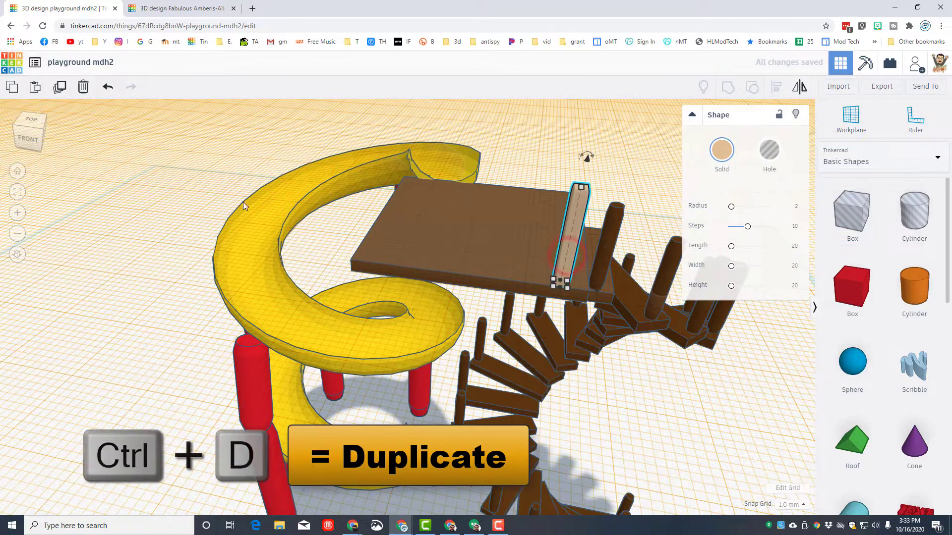
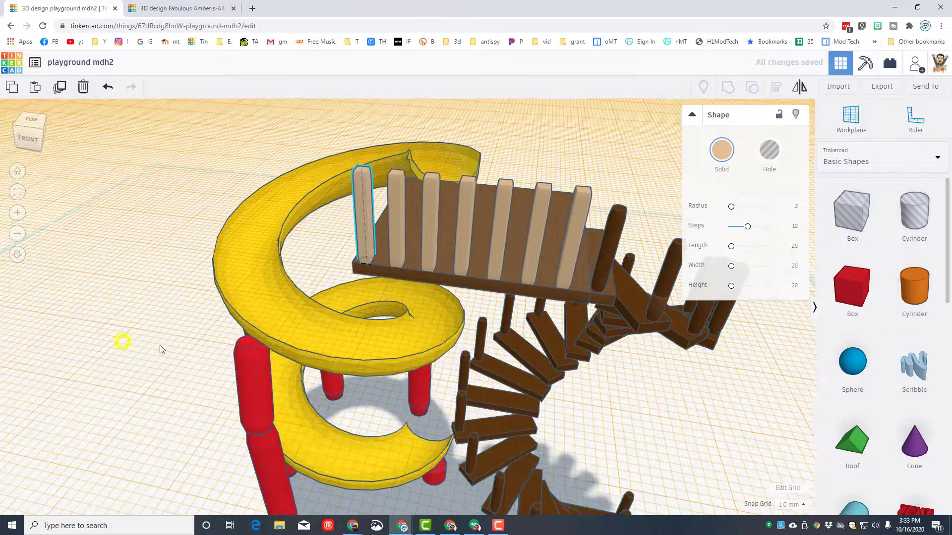
pyautogui.click(524, 259)
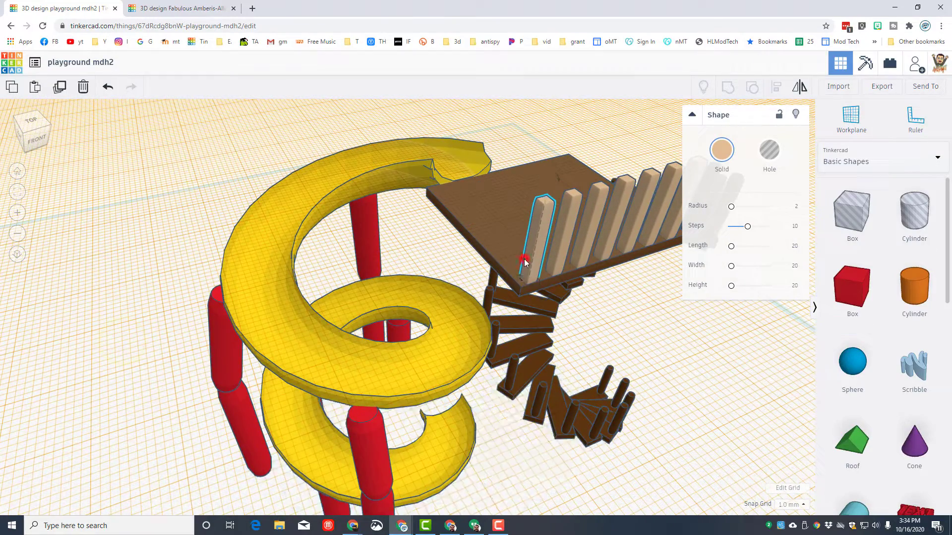
pyautogui.press('Left')
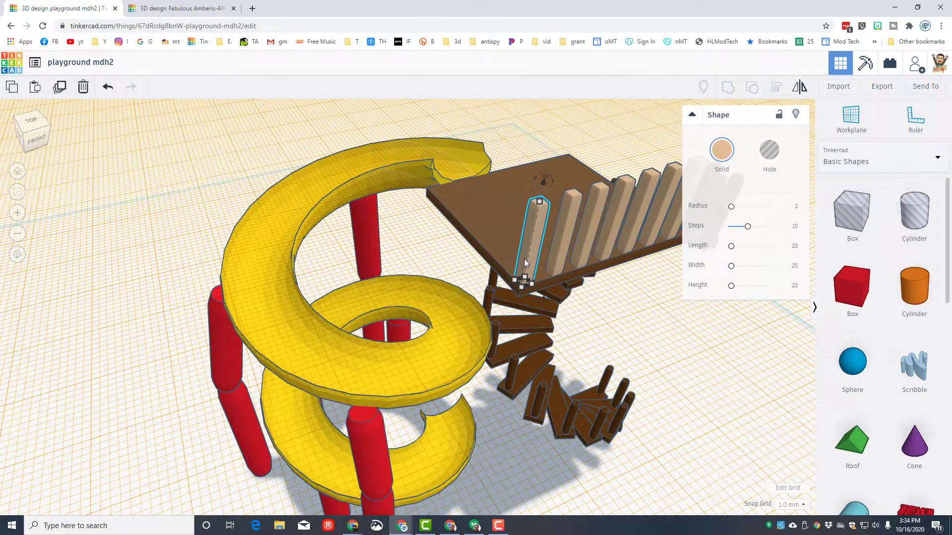
# - Shift an extra copy of the end post past the platform's corner and delete it
pyautogui.moveTo(632, 321); pyautogui.dragTo(561, 337, button='right')
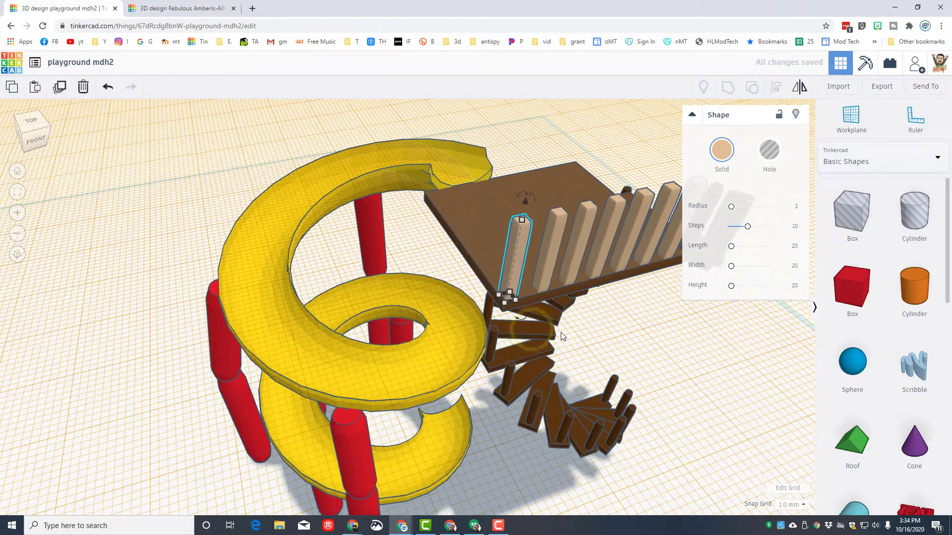
pyautogui.hotkey('shift', 'Left')
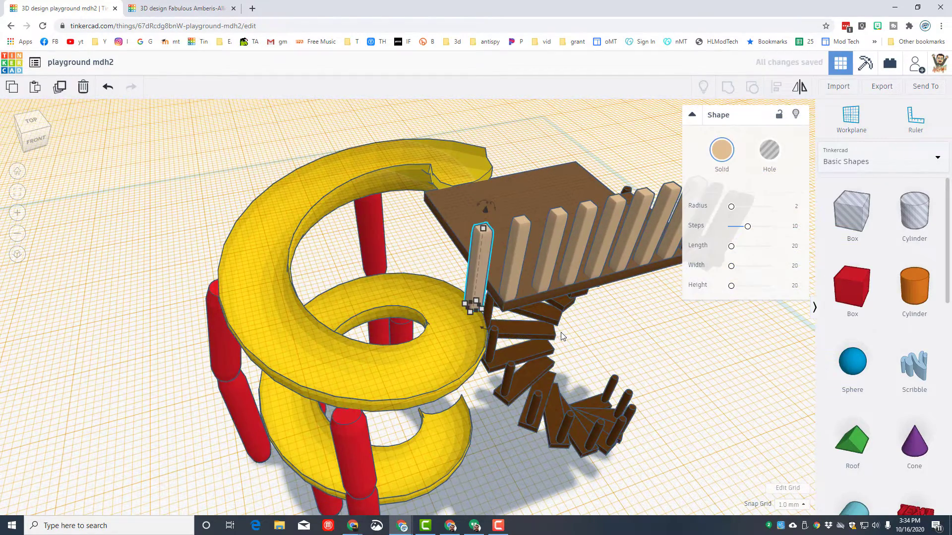
pyautogui.press('Delete')
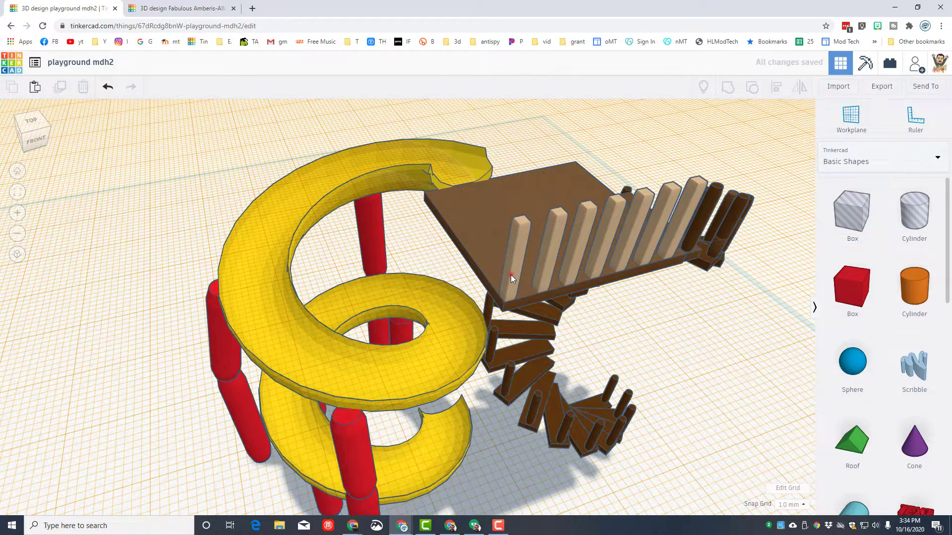
# - Duplicate the tan corner post into an evenly spaced row of seven along the platform's slide-side edge
pyautogui.click(510, 275)
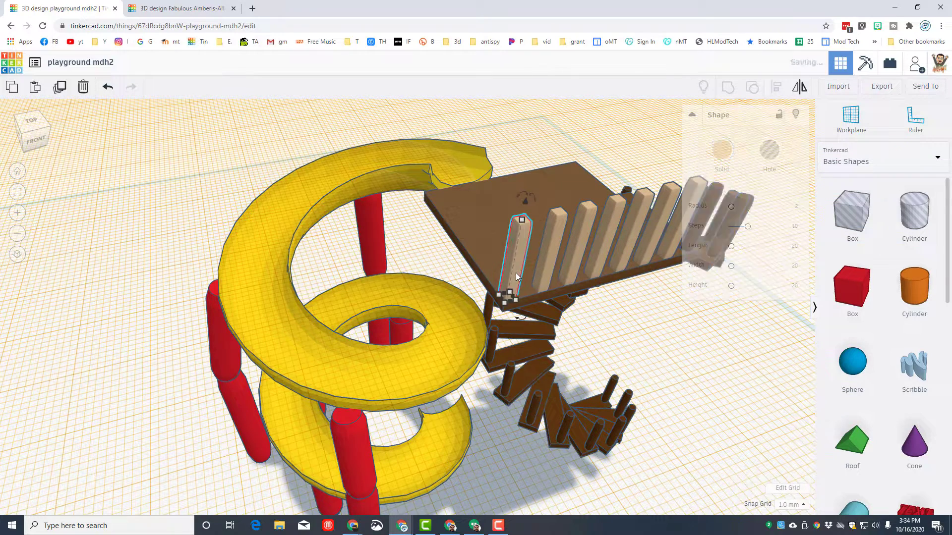
pyautogui.hotkey('ctrl', 'd')
pyautogui.press('Up')
pyautogui.press('Up')
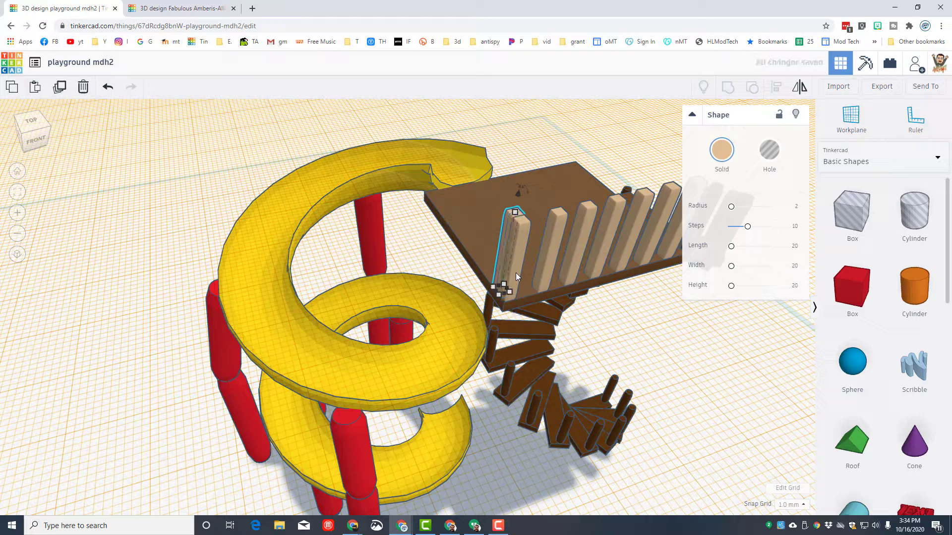
pyautogui.press('Up')
pyautogui.press('Up')
pyautogui.press('Up')
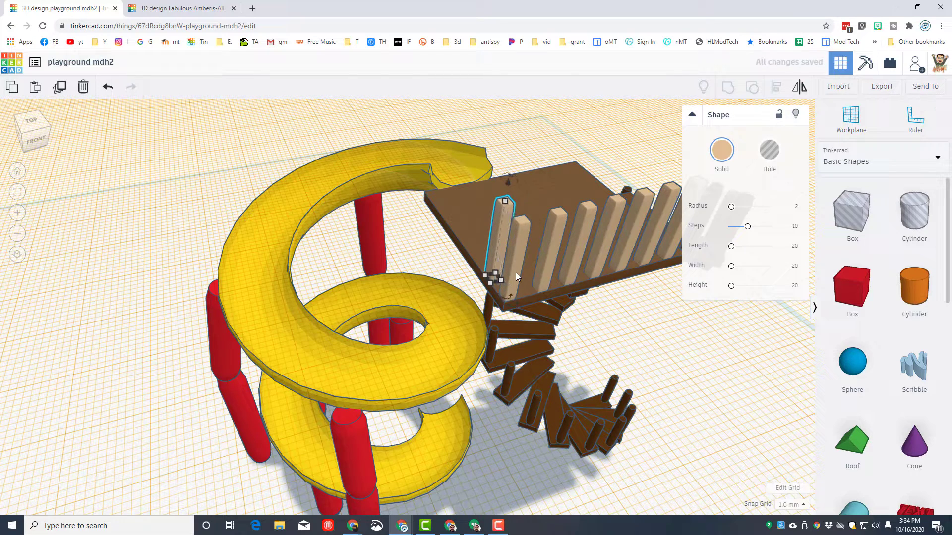
pyautogui.hotkey('ctrl', 'd')
pyautogui.hotkey('ctrl', 'd')
pyautogui.hotkey('ctrl', 'd')
pyautogui.hotkey('ctrl', 'd')
pyautogui.hotkey('ctrl', 'd')
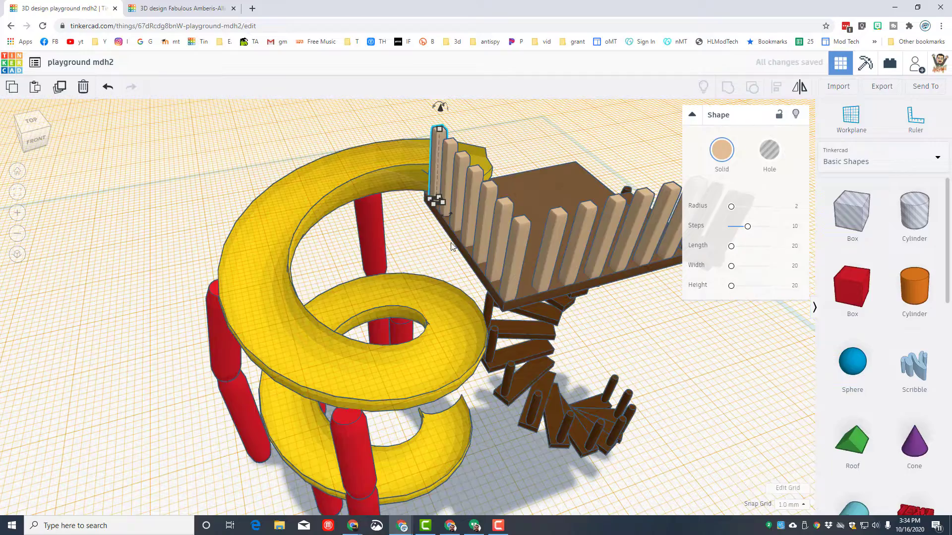
# - Duplicate the tan post at the back corner and shift the copy along the platform's back edge to the far side of the slide entrance
pyautogui.scroll(-3, 452, 244)
pyautogui.moveTo(425, 249); pyautogui.dragTo(332, 259, button='right')
pyautogui.click(517, 223)
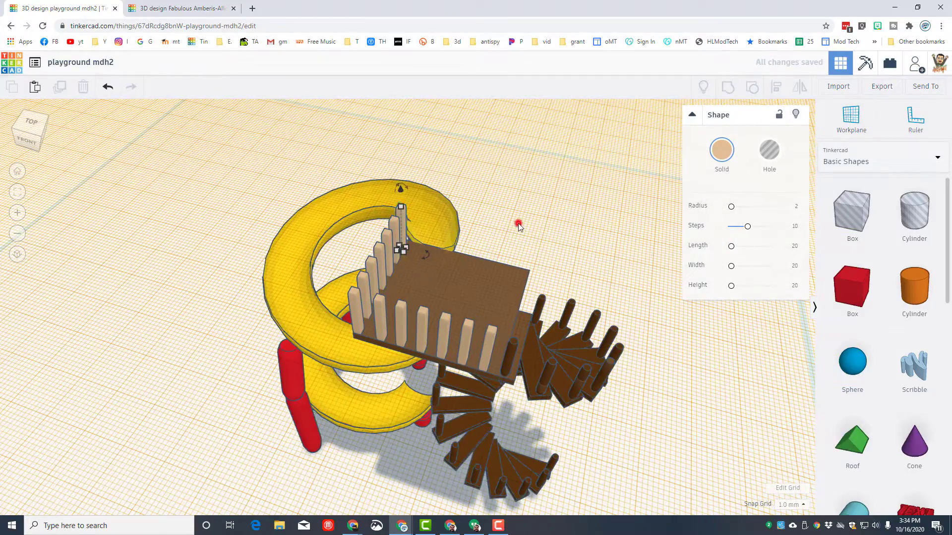
pyautogui.moveTo(519, 223); pyautogui.dragTo(377, 231, button='right')
pyautogui.click(377, 231)
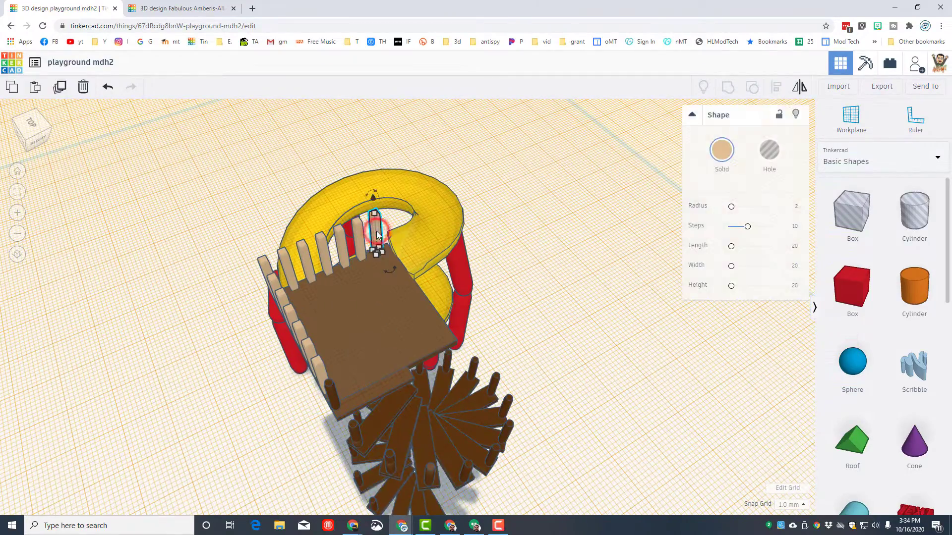
pyautogui.hotkey('ctrl', 'd')
pyautogui.press('Down')
pyautogui.press('Down')
pyautogui.press('Down')
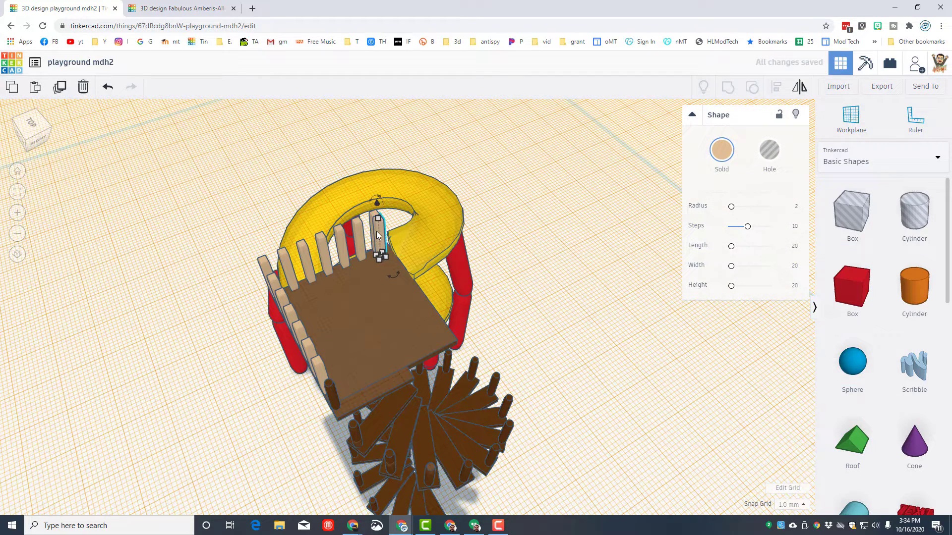
pyautogui.press('Down')
pyautogui.press('Down')
pyautogui.press('Down')
pyautogui.press('Down')
pyautogui.press('Down')
pyautogui.press('Down')
pyautogui.press('Down')
pyautogui.press('Down')
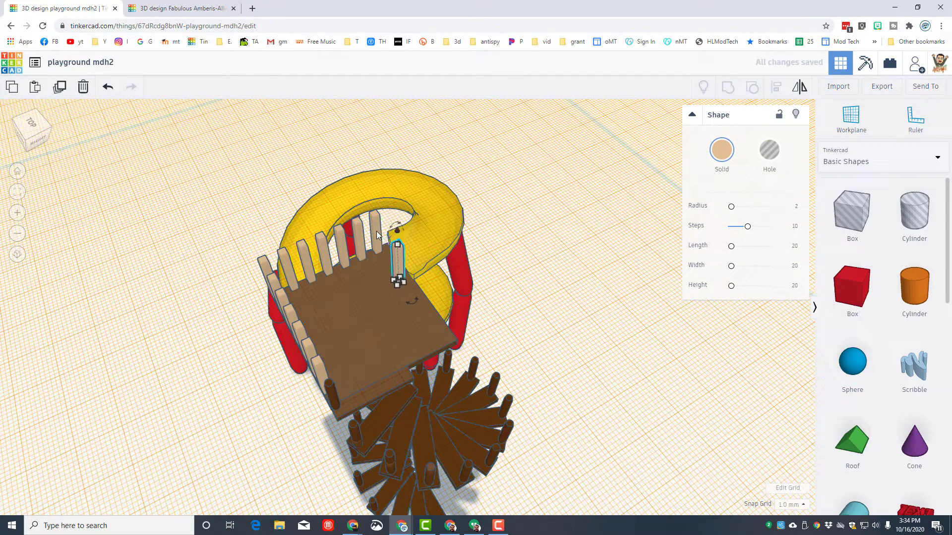
pyautogui.press('Right')
pyautogui.press('Right')
pyautogui.press('Right')
pyautogui.press('Right')
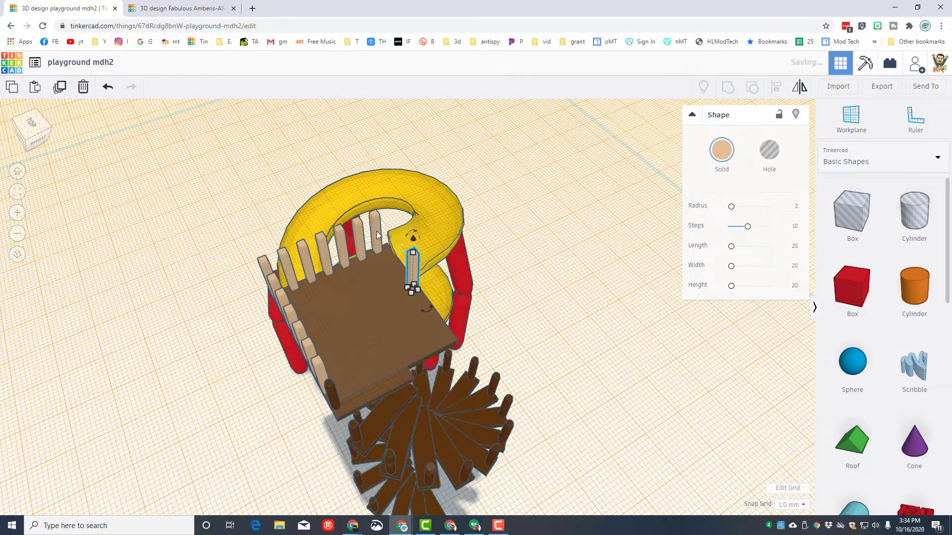
# - Duplicate the post beside the slide entrance into an evenly spaced row of five along the platform's back edge
pyautogui.moveTo(341, 293); pyautogui.dragTo(412, 281, button='right')
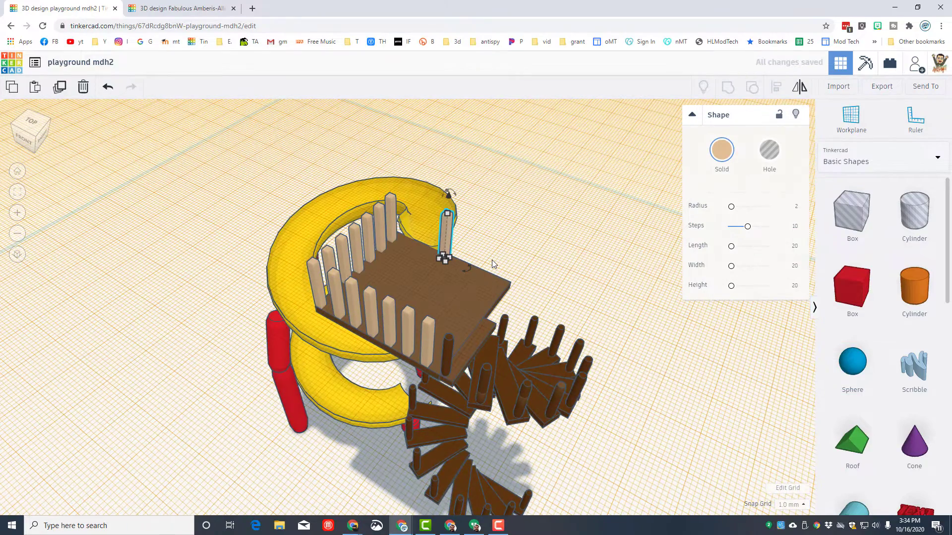
pyautogui.hotkey('ctrl', 'd')
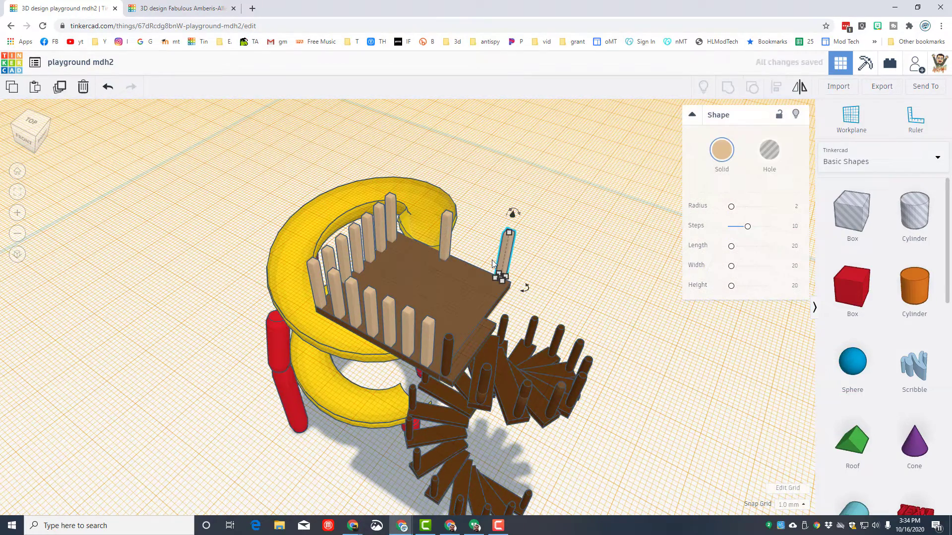
pyautogui.click(529, 246)
pyautogui.click(508, 251)
pyautogui.moveTo(507, 252); pyautogui.dragTo(449, 242)
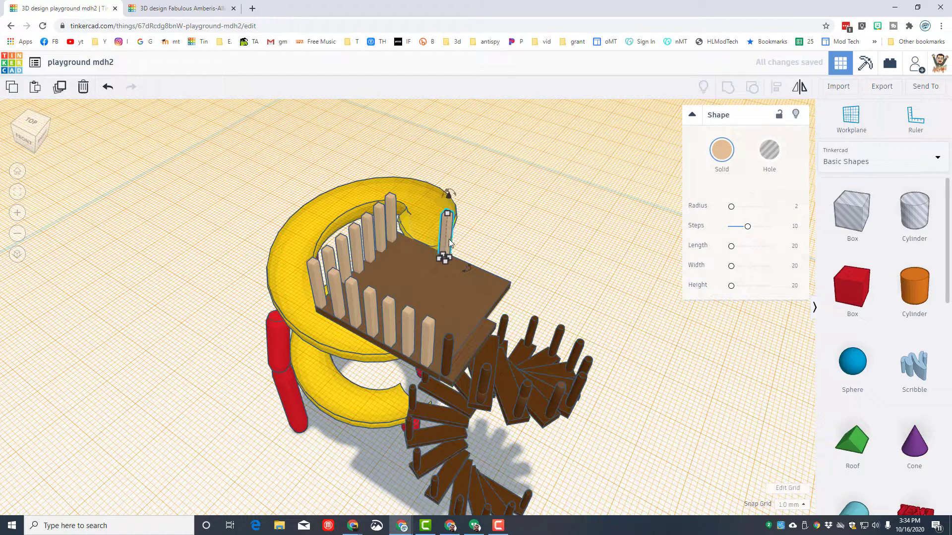
pyautogui.press('Right')
pyautogui.press('Right')
pyautogui.press('Right')
pyautogui.press('Right')
pyautogui.press('Right')
pyautogui.press('Right')
pyautogui.press('Right')
pyautogui.press('Right')
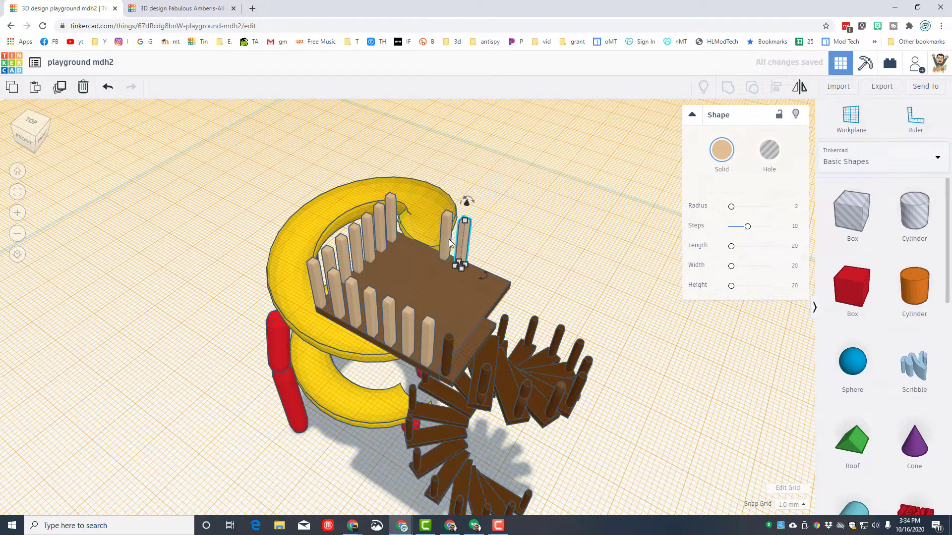
pyautogui.hotkey('ctrl', 'd')
pyautogui.hotkey('ctrl', 'd')
pyautogui.hotkey('ctrl', 'd')
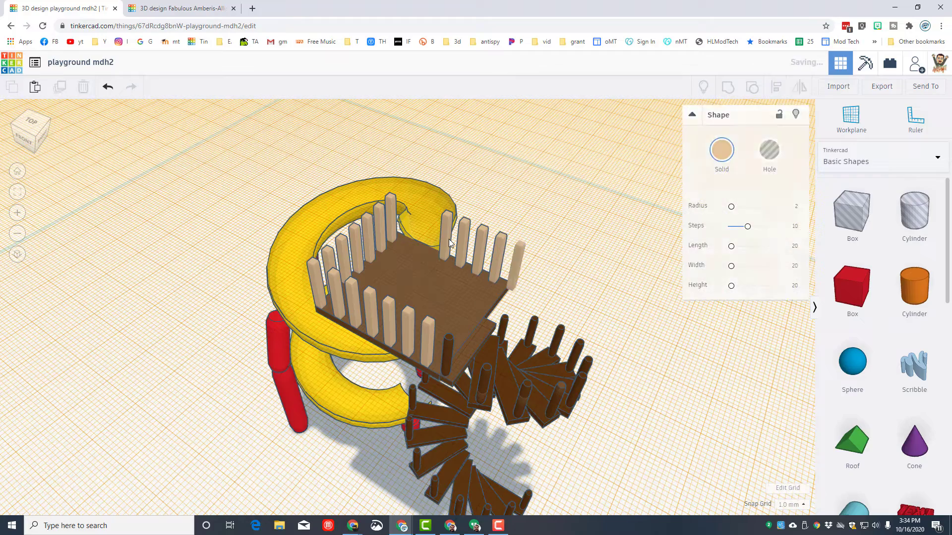
# - Delete the last back-edge post that overhangs the platform's corner
pyautogui.scroll(3, 503, 266)
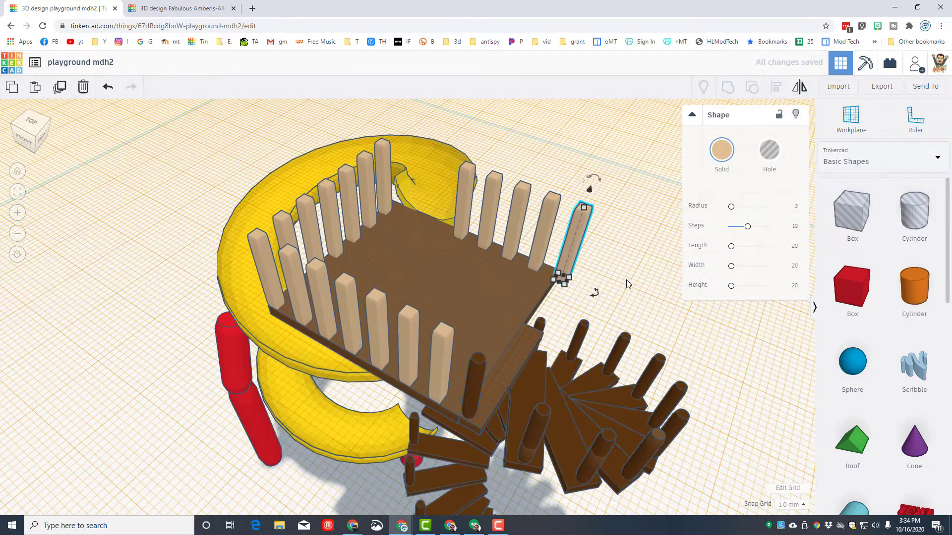
pyautogui.click(621, 276)
pyautogui.click(568, 269)
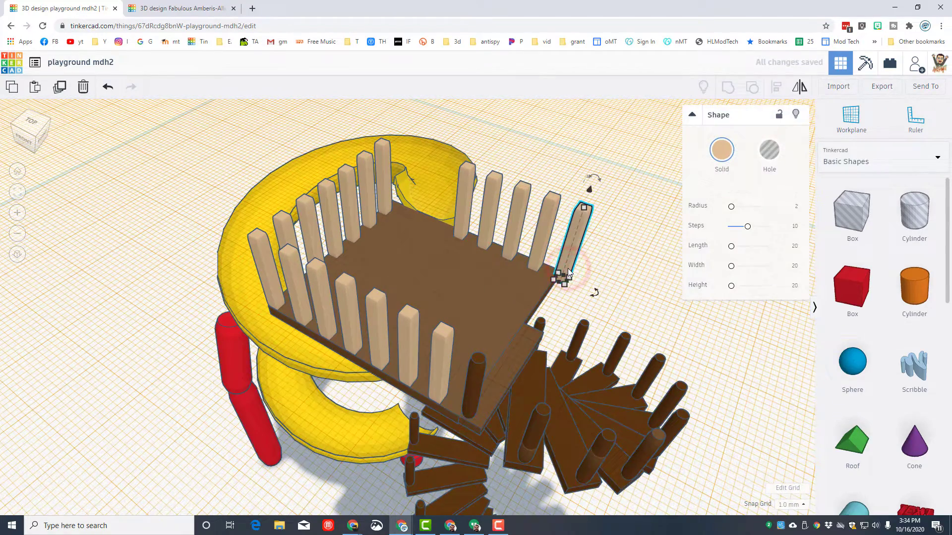
pyautogui.press('Delete')
# - Nudge the four remaining back-edge posts together one grid step toward the slide
pyautogui.moveTo(586, 213); pyautogui.dragTo(579, 147, button='right')
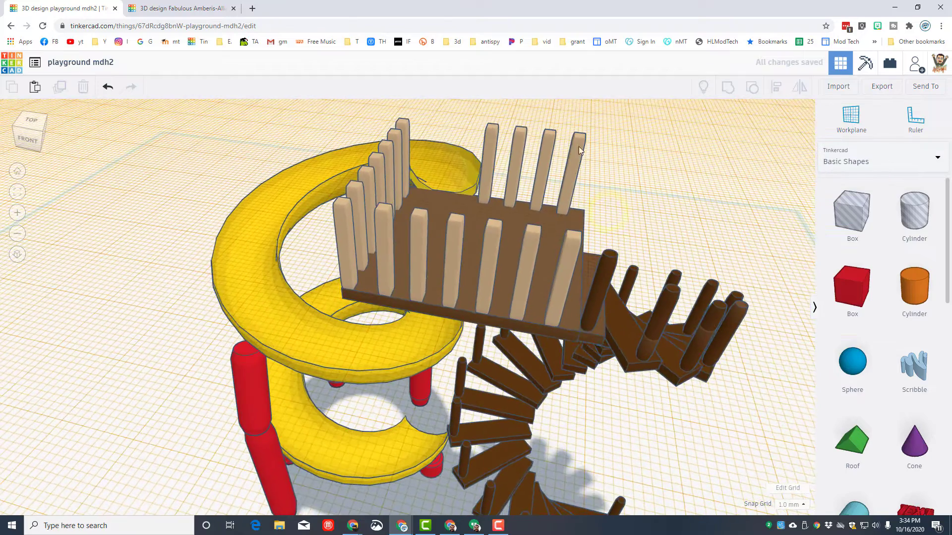
pyautogui.moveTo(489, 121); pyautogui.dragTo(588, 144)
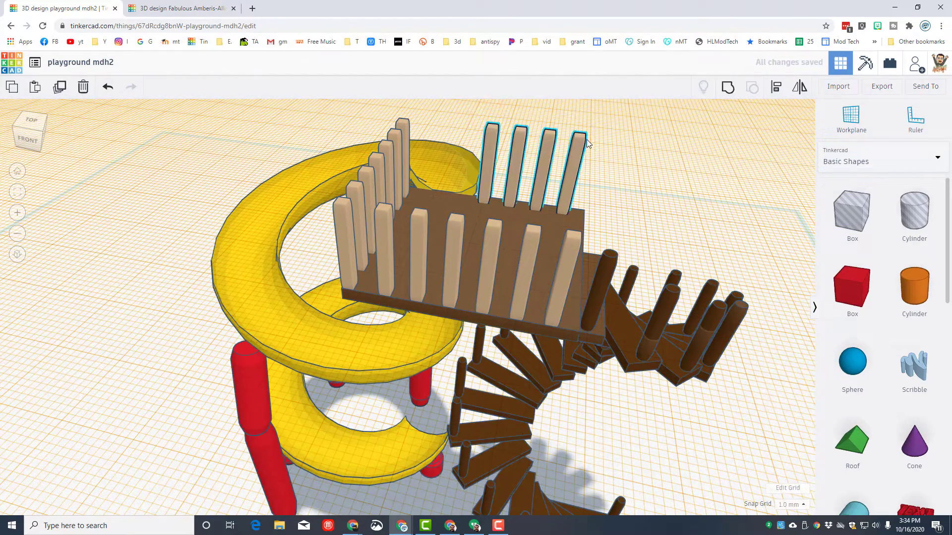
pyautogui.press('Left')
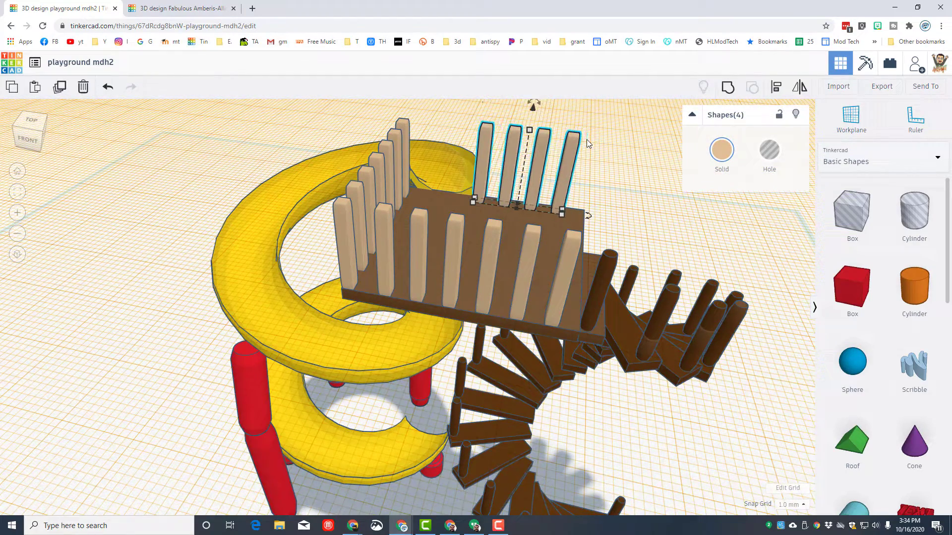
pyautogui.click(639, 158)
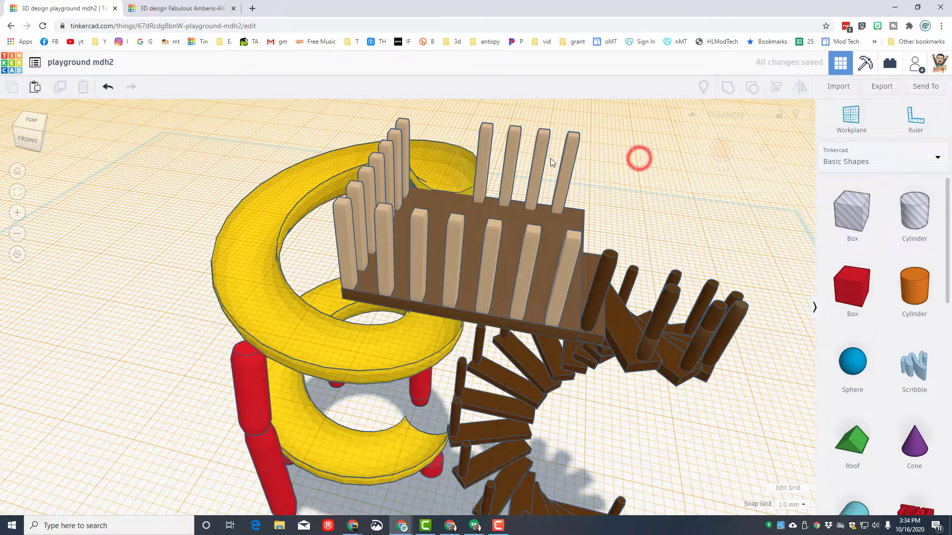
# - Add a copy of the end post in the platform's back corner above the staircase
pyautogui.click(568, 162)
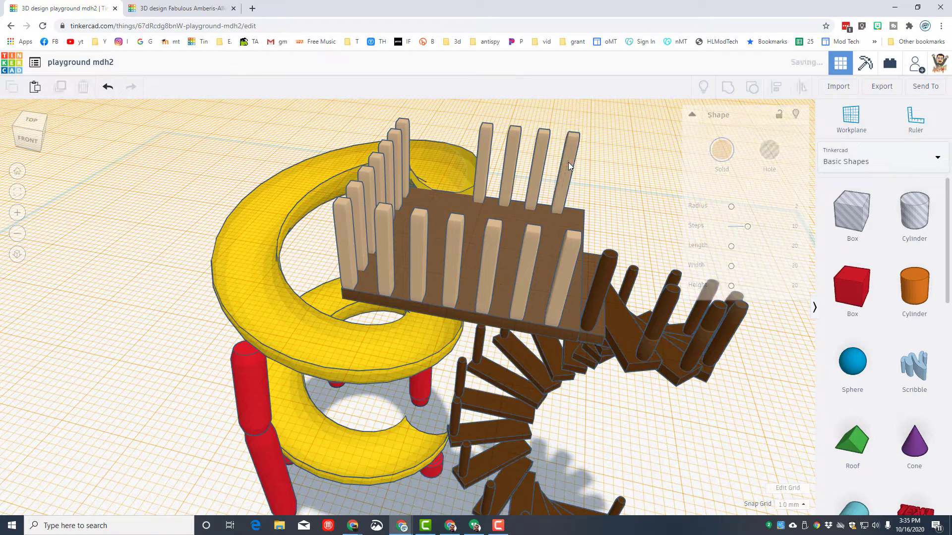
pyautogui.press('Right')
pyautogui.press('Right')
pyautogui.press('Right')
pyautogui.press('Right')
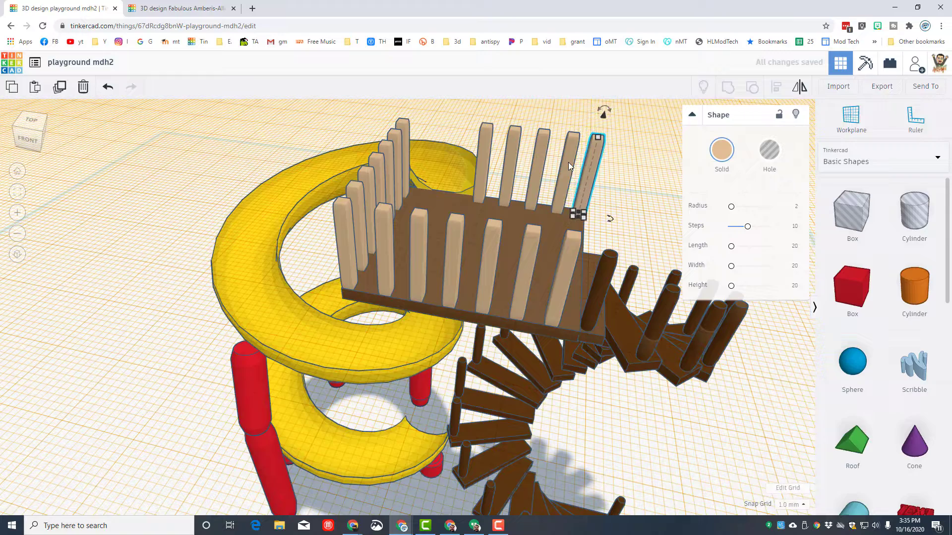
pyautogui.moveTo(631, 205); pyautogui.dragTo(560, 227, button='right')
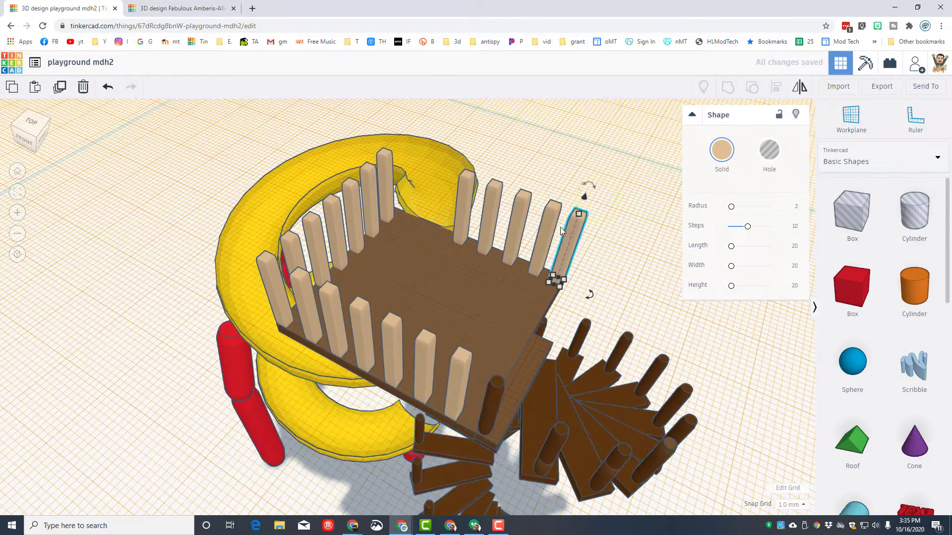
# - Thin the back-edge railing to four posts and respace the middle ones between the slide entrance and the corner
pyautogui.click(539, 231)
pyautogui.moveTo(538, 230); pyautogui.dragTo(483, 226)
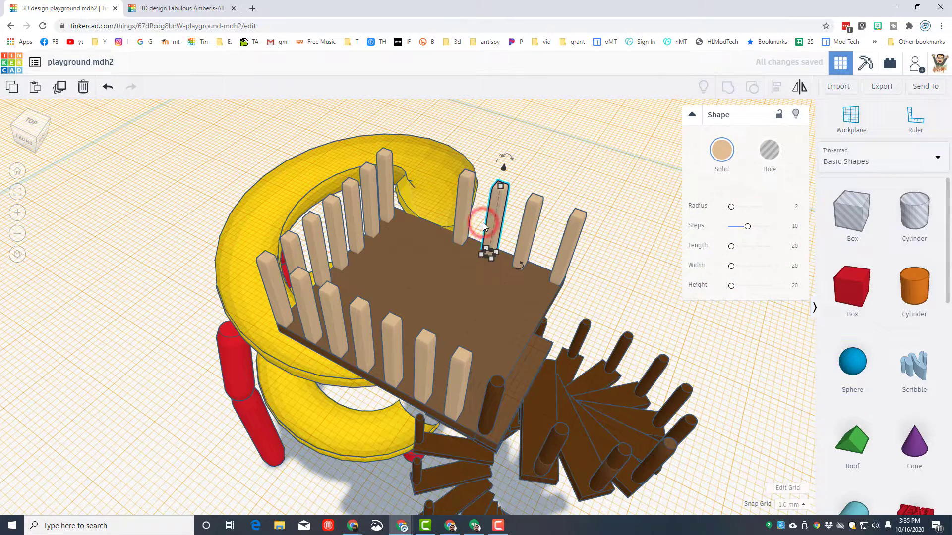
pyautogui.click(616, 264)
pyautogui.click(527, 243)
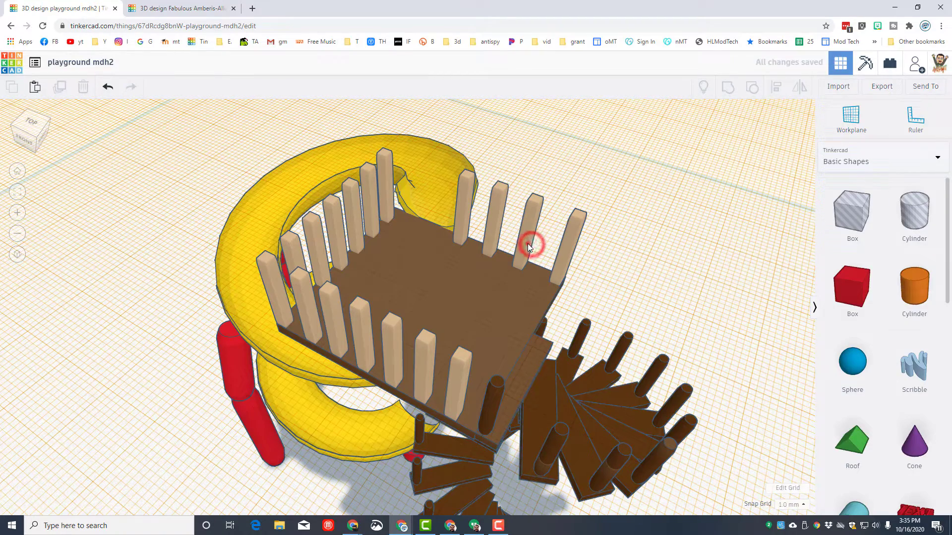
pyautogui.click(590, 246)
# - Duplicate the back corner post into an evenly spaced row of four along the platform's staircase-side edge, stopping at the stair entrance
pyautogui.moveTo(626, 261); pyautogui.dragTo(319, 325, button='right')
pyautogui.click(318, 326)
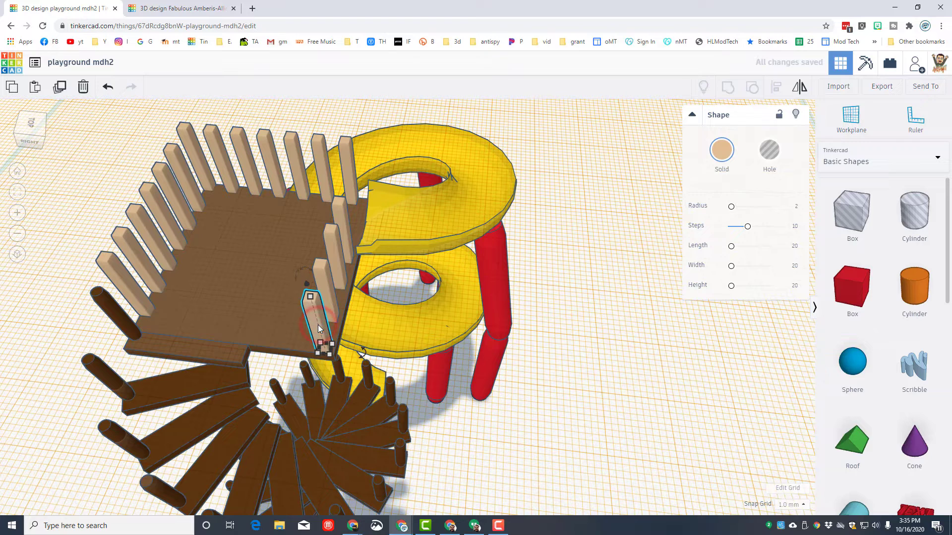
pyautogui.hotkey('ctrl', 'd')
pyautogui.press('Left')
pyautogui.press('Left')
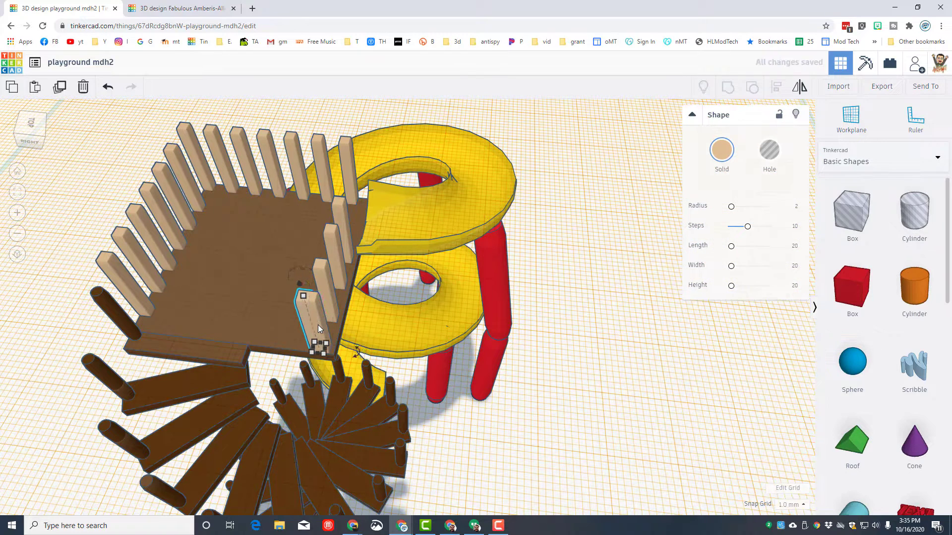
pyautogui.press('Left')
pyautogui.press('Left')
pyautogui.press('Left')
pyautogui.press('Left')
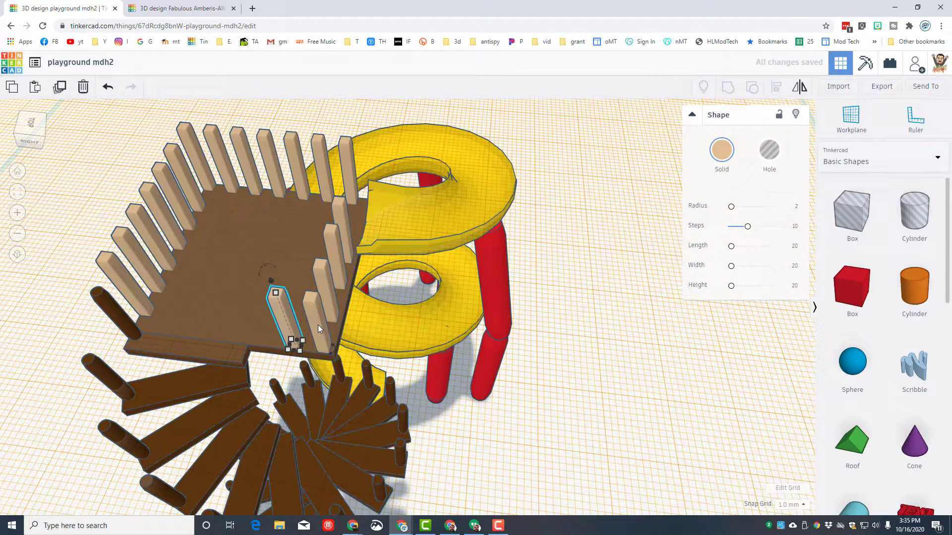
pyautogui.hotkey('ctrl', 'd')
pyautogui.hotkey('ctrl', 'd')
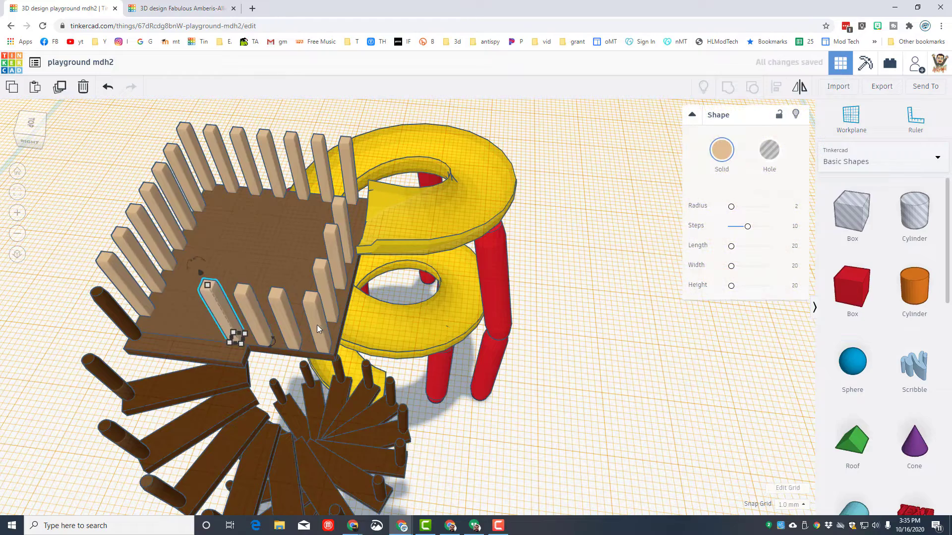
# - Set a workplane on a tan railing post and add a red box beside the front row of posts
pyautogui.moveTo(317, 325); pyautogui.dragTo(288, 188, button='right')
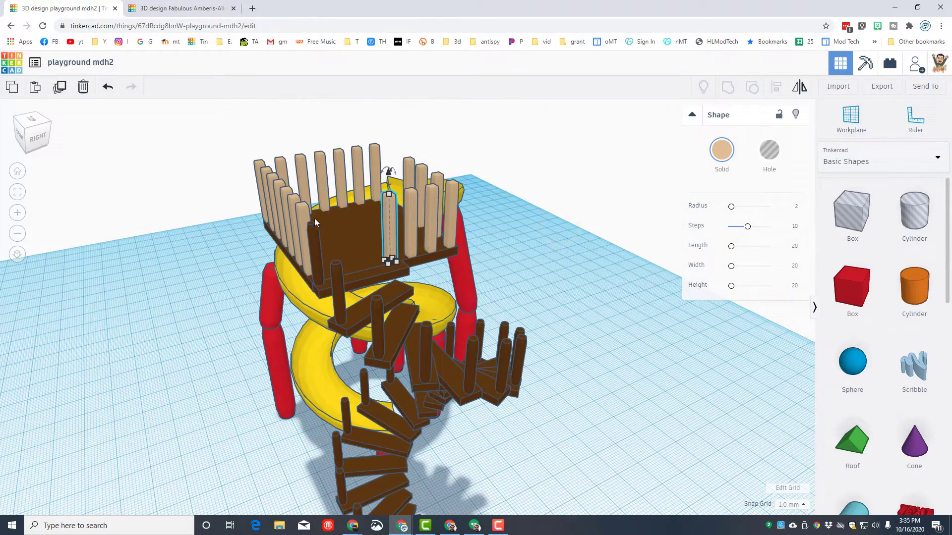
pyautogui.press('w')
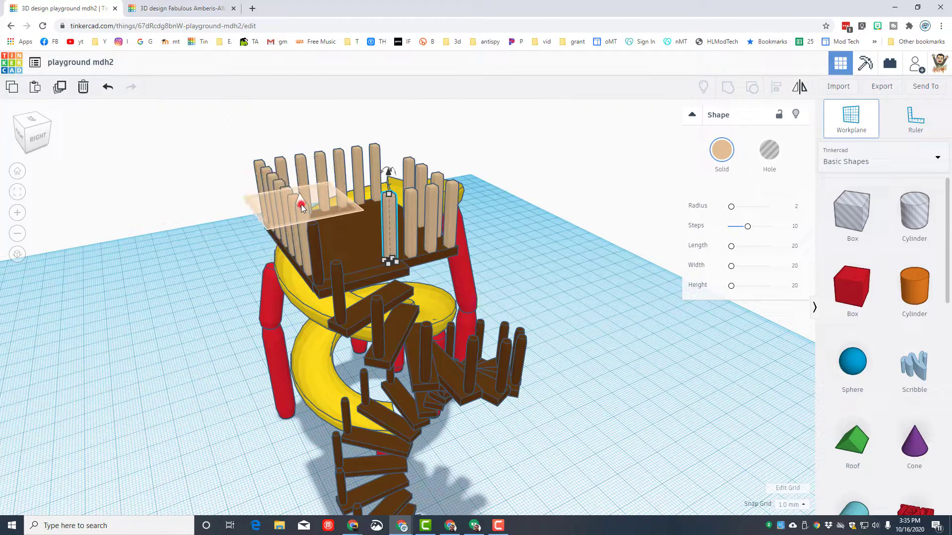
pyautogui.click(301, 205)
pyautogui.click(312, 242)
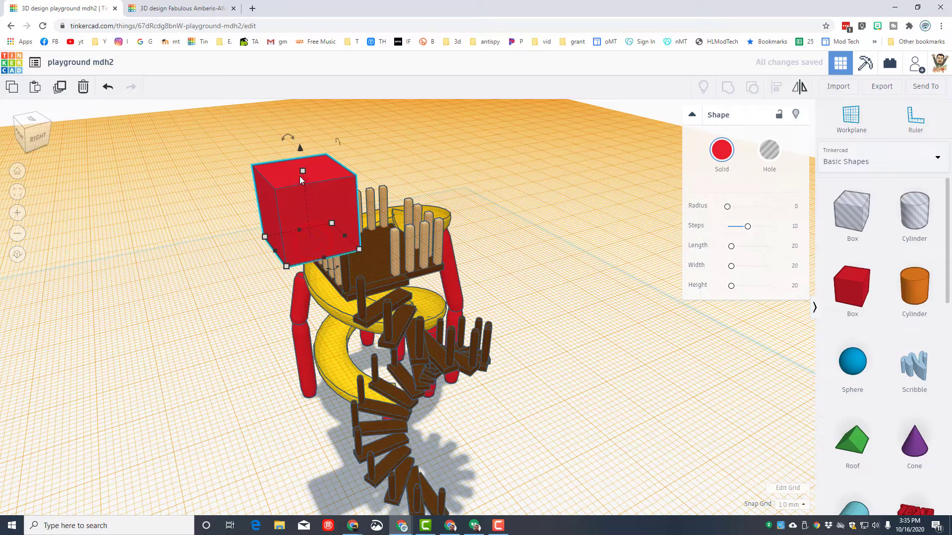
# - Scale the red box down proportionally to a height of 2 mm and fit the view to it
pyautogui.keyDown('shift'); pyautogui.moveTo(302, 170); pyautogui.dragTo(311, 199); pyautogui.keyUp('shift')
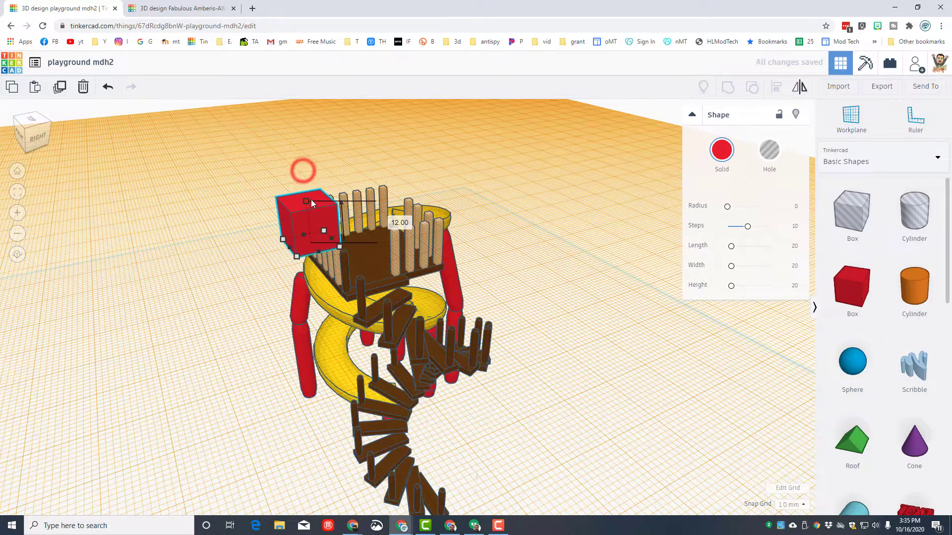
pyautogui.click(409, 225)
pyautogui.write('2')
pyautogui.press('Return')
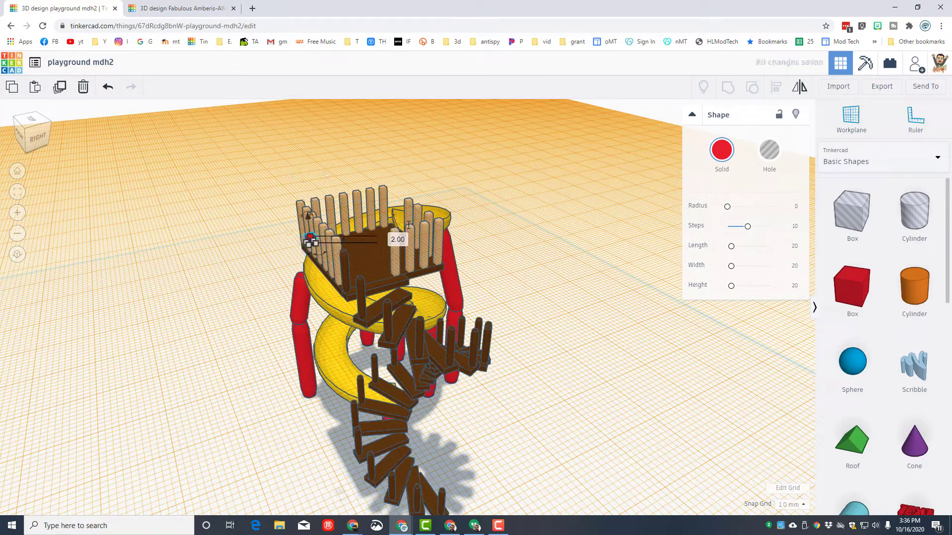
pyautogui.click(17, 192)
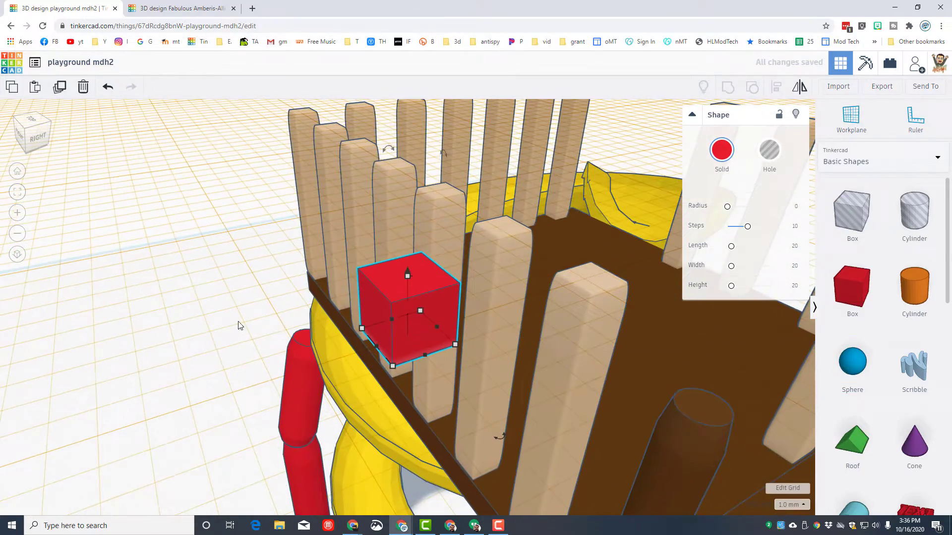
# - Set the red box's height to 1 mm and its radius to 2
pyautogui.click(408, 277)
pyautogui.scroll(-2, 462, 292)
pyautogui.moveTo(641, 300); pyautogui.dragTo(691, 308, button='right')
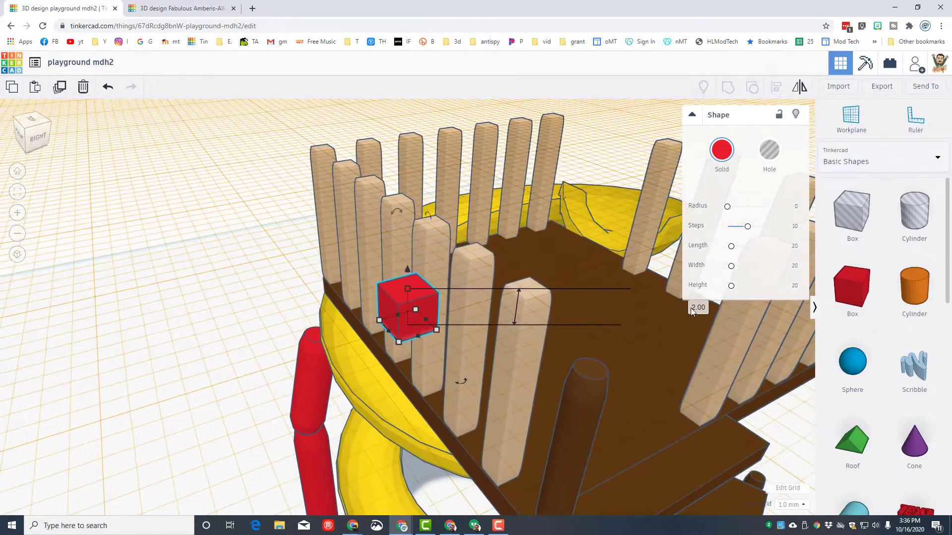
pyautogui.click(693, 309)
pyautogui.write('1')
pyautogui.press('Return')
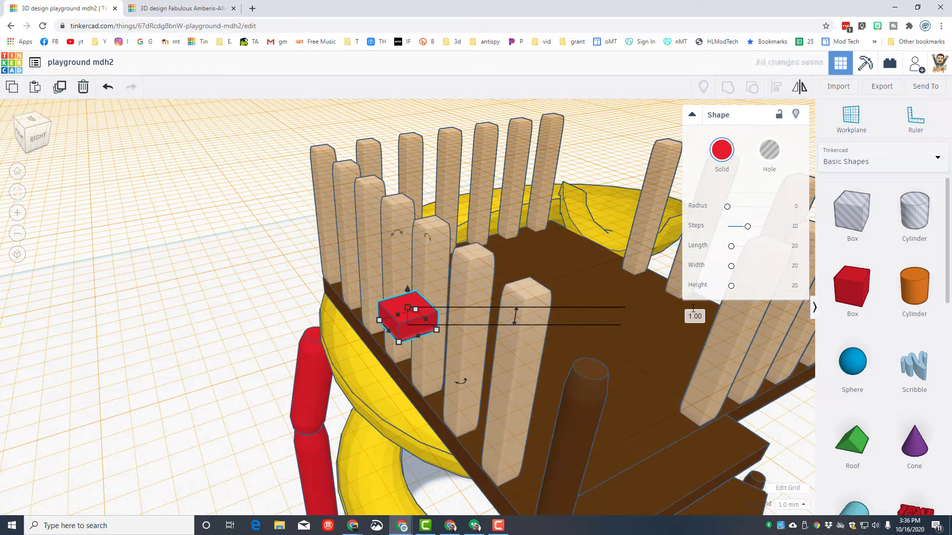
pyautogui.click(795, 207)
pyautogui.write('2')
pyautogui.press('Return')
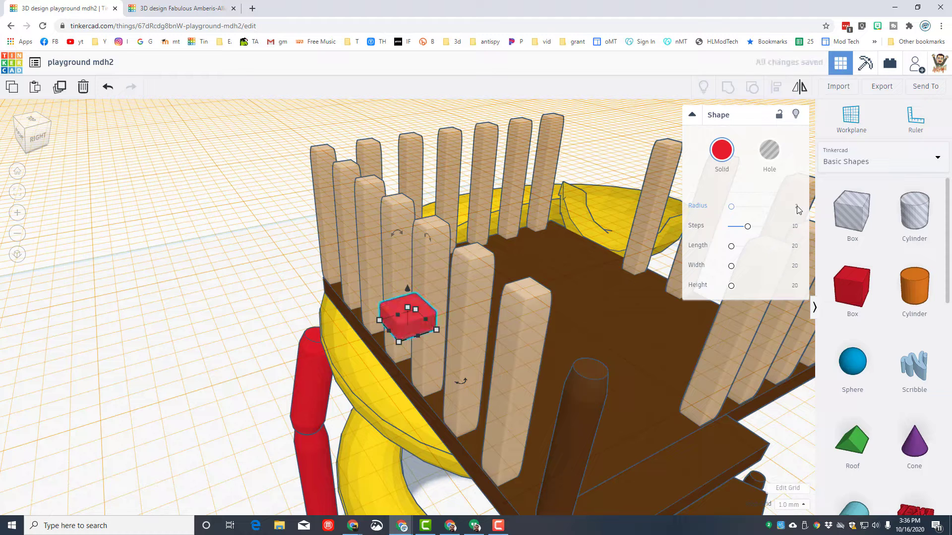
# - Align the red box centrally on top of the front-row post nearest the staircase
pyautogui.keyDown('shift'); pyautogui.click(531, 297); pyautogui.keyUp('shift')
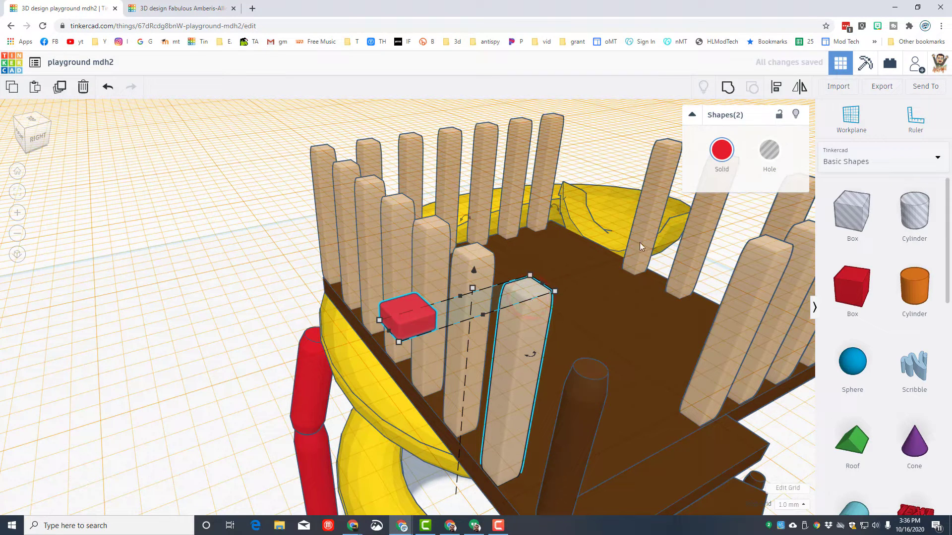
pyautogui.click(776, 87)
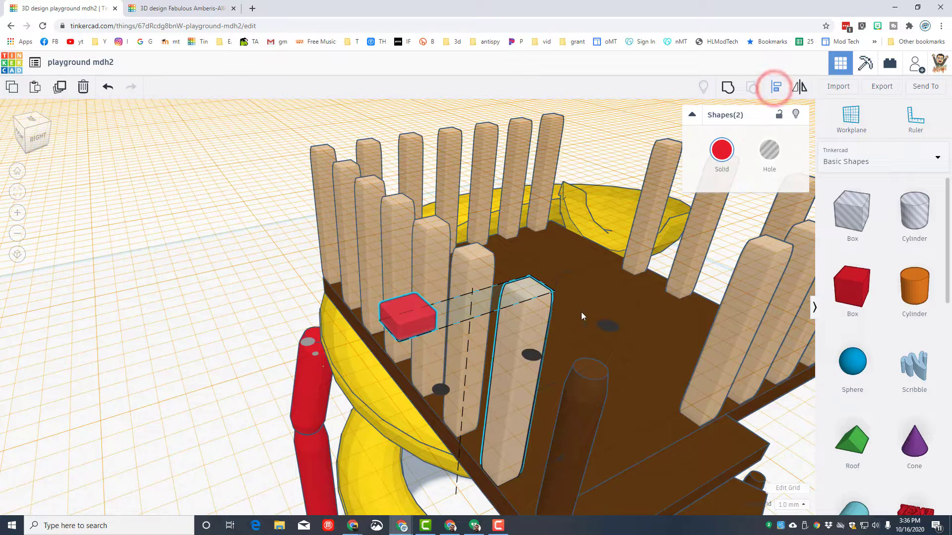
pyautogui.click(540, 320)
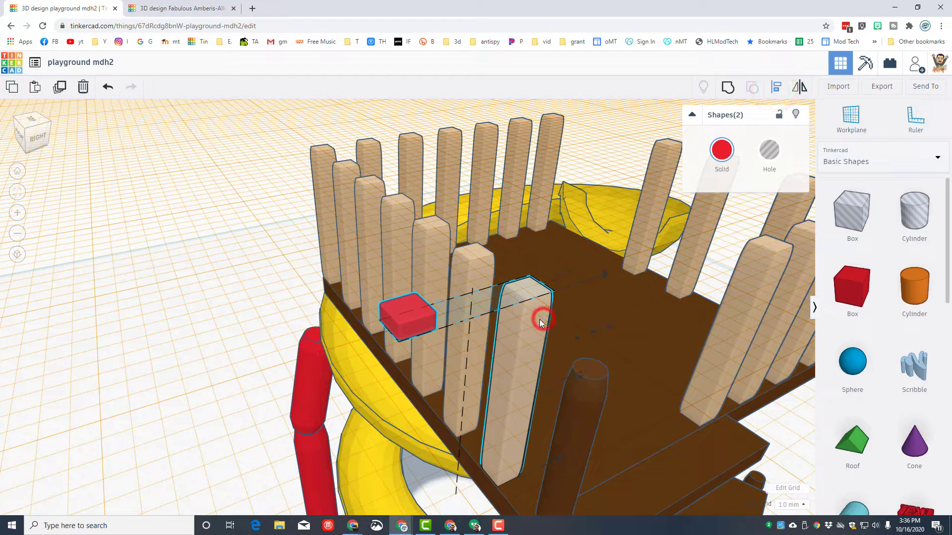
pyautogui.click(593, 332)
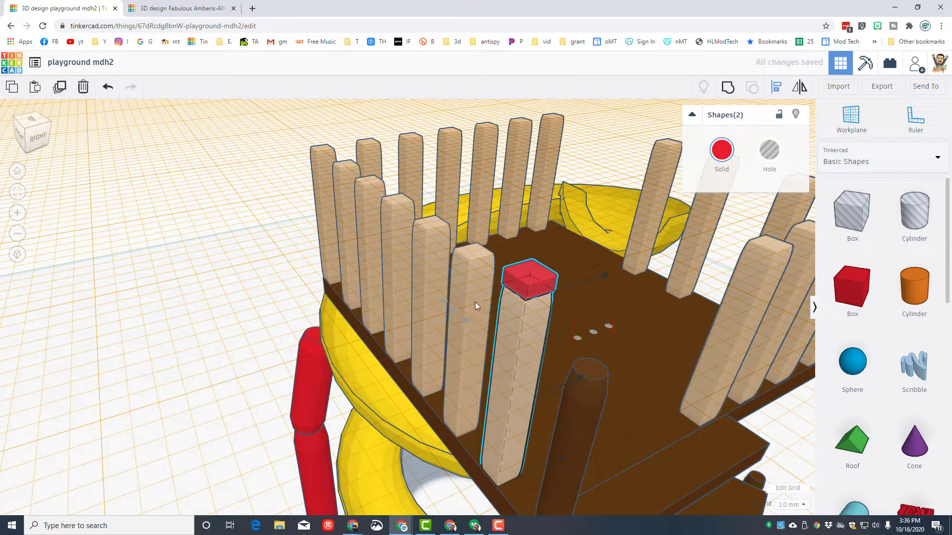
pyautogui.click(641, 412)
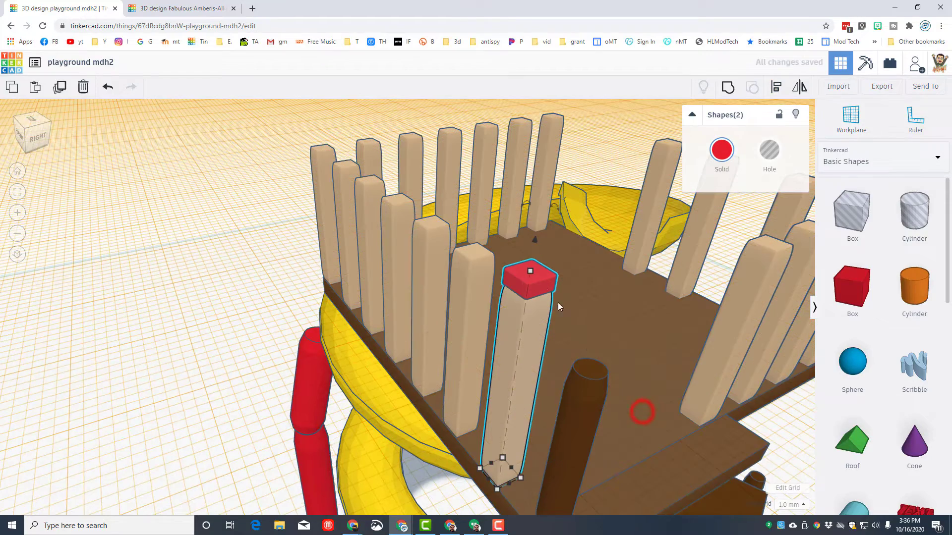
# - Stretch the red box along the tops of the front row of posts to form a 33 mm long rail
pyautogui.click(542, 283)
pyautogui.moveTo(485, 324); pyautogui.dragTo(412, 330, button='right')
pyautogui.scroll(-1, 412, 329)
pyautogui.click(399, 242)
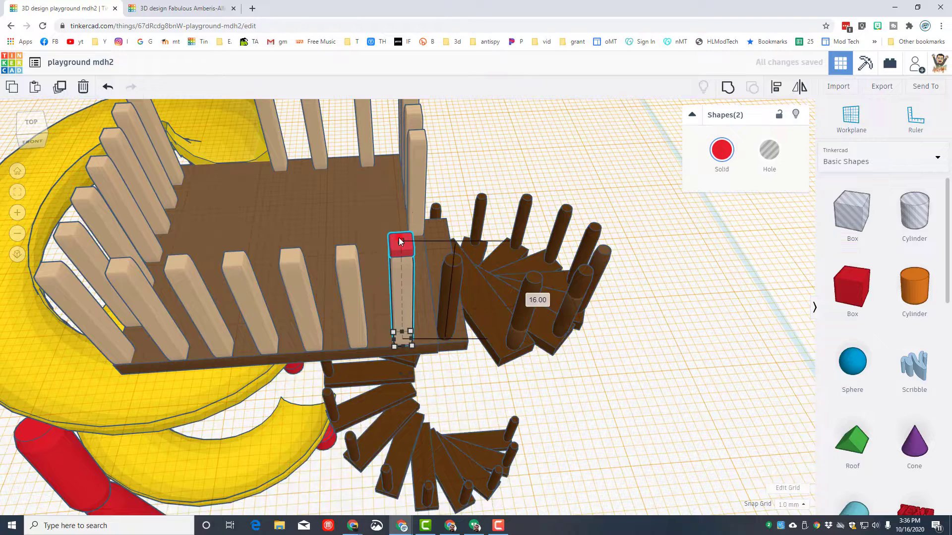
pyautogui.click(397, 245)
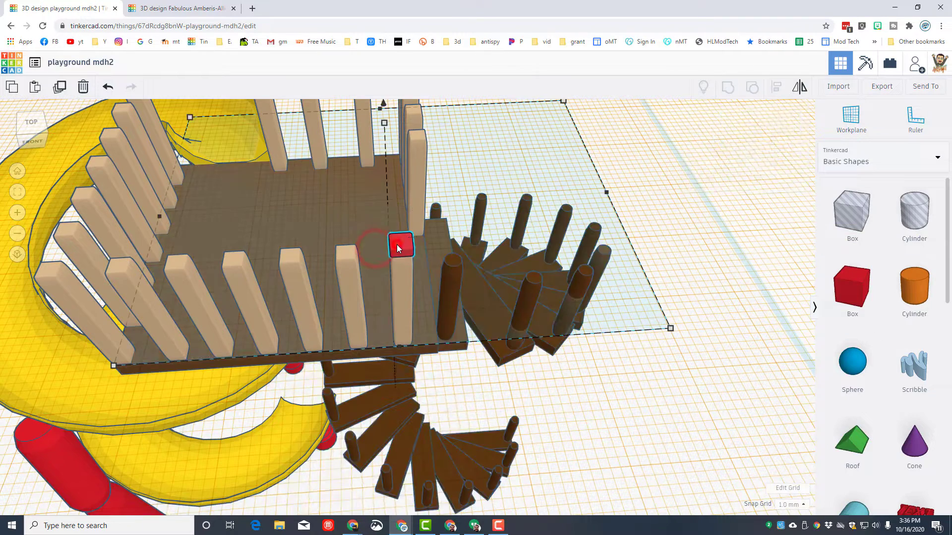
pyautogui.moveTo(388, 248); pyautogui.dragTo(36, 271)
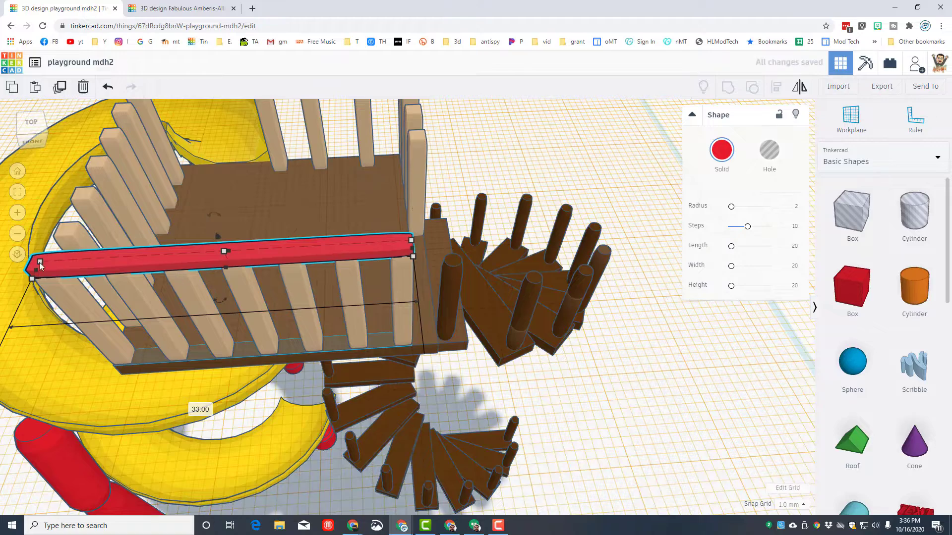
pyautogui.scroll(-5, 36, 271)
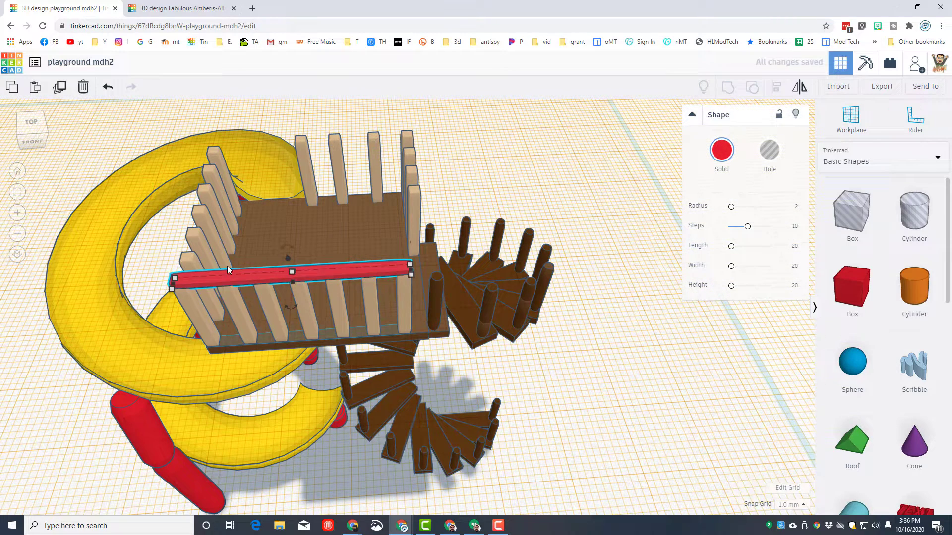
# - Duplicate the front red rail and rotate the copy 90 degrees
pyautogui.hotkey('ctrl', 'd')
pyautogui.press('Up')
pyautogui.press('Up')
pyautogui.press('Up')
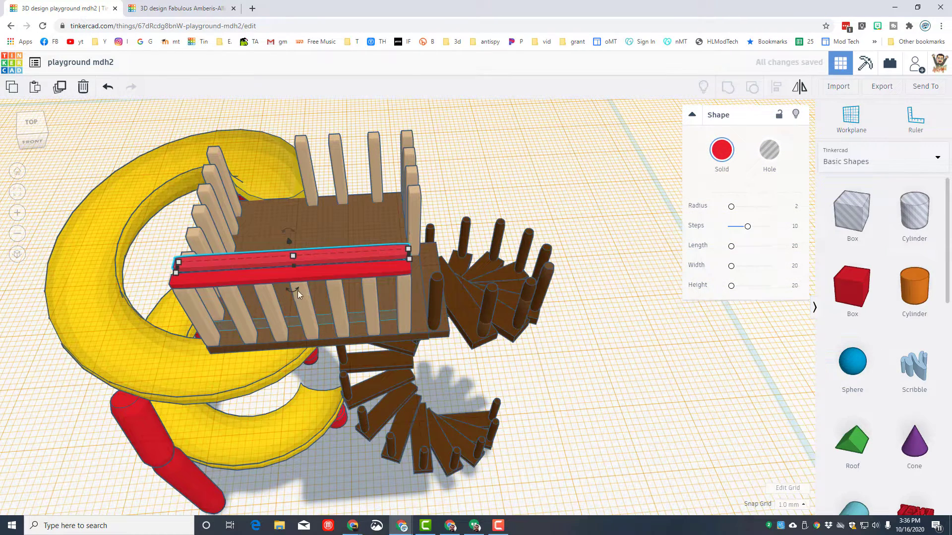
pyautogui.moveTo(293, 290); pyautogui.dragTo(341, 257)
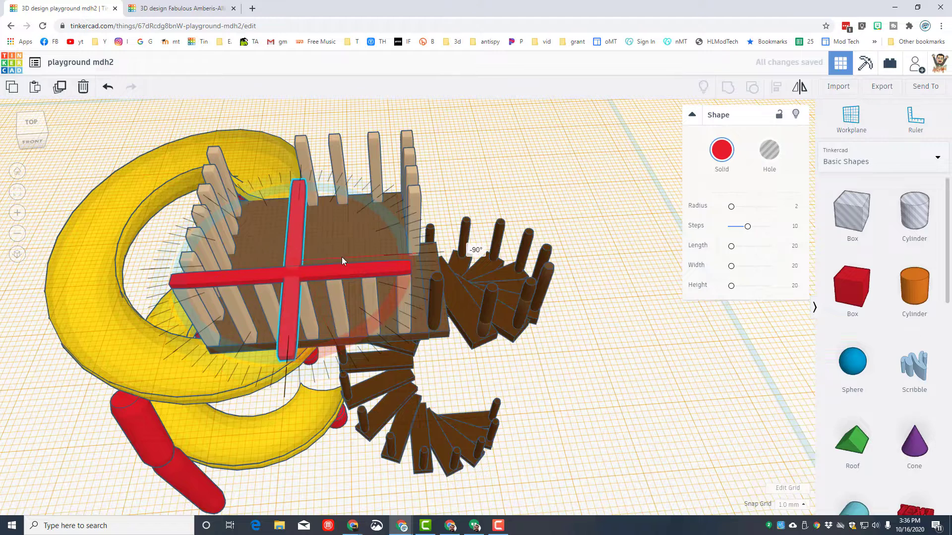
# - Move the rotated rail onto the post row opposite the staircase and align it centrally across the front corner post's width
pyautogui.press('Left')
pyautogui.press('Left')
pyautogui.press('Left')
pyautogui.press('Left')
pyautogui.press('Left')
pyautogui.press('Left')
pyautogui.press('Left')
pyautogui.press('Left')
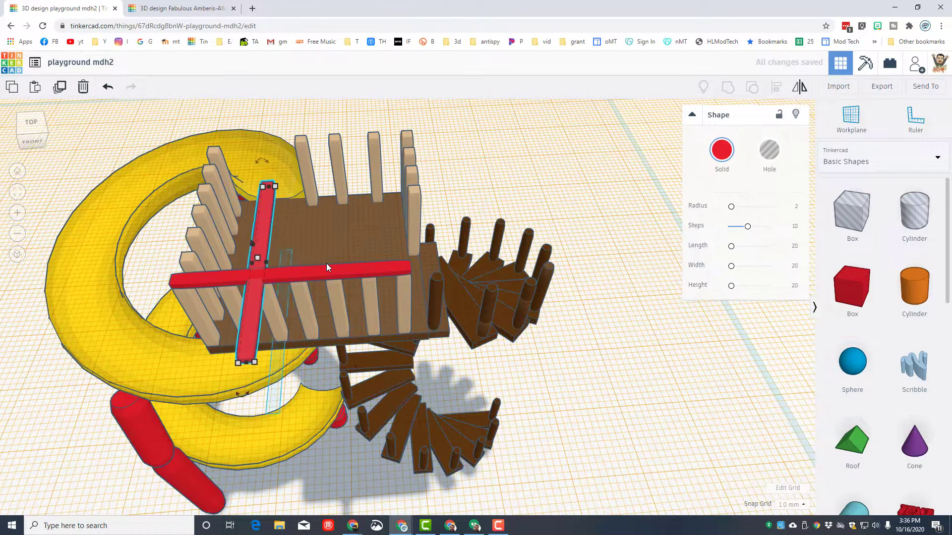
pyautogui.press('Up')
pyautogui.press('Up')
pyautogui.press('Up')
pyautogui.press('Up')
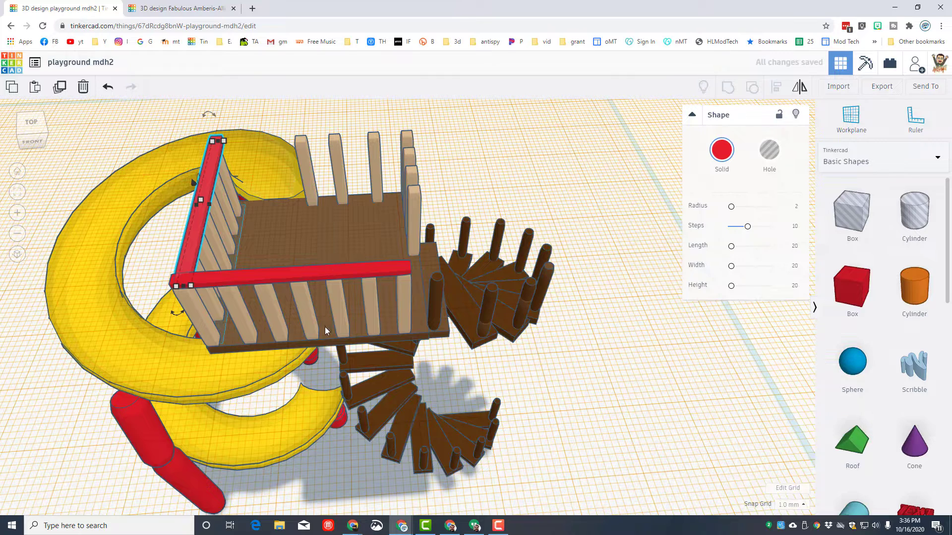
pyautogui.keyDown('shift'); pyautogui.click(199, 335); pyautogui.keyUp('shift')
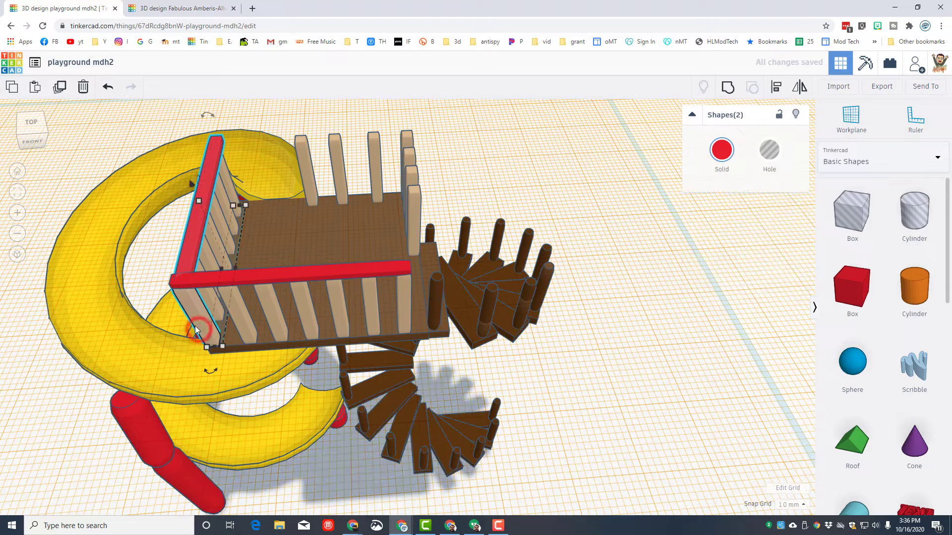
pyautogui.click(776, 88)
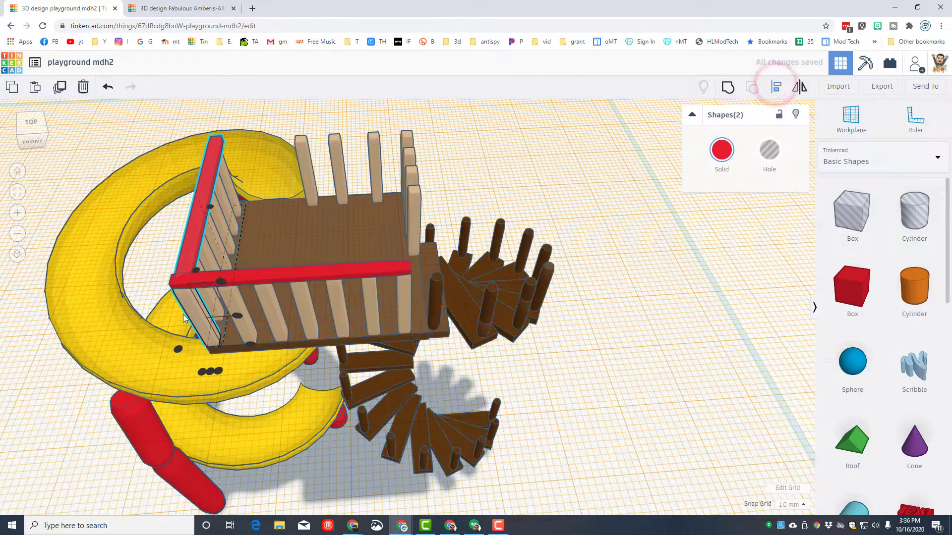
pyautogui.click(208, 370)
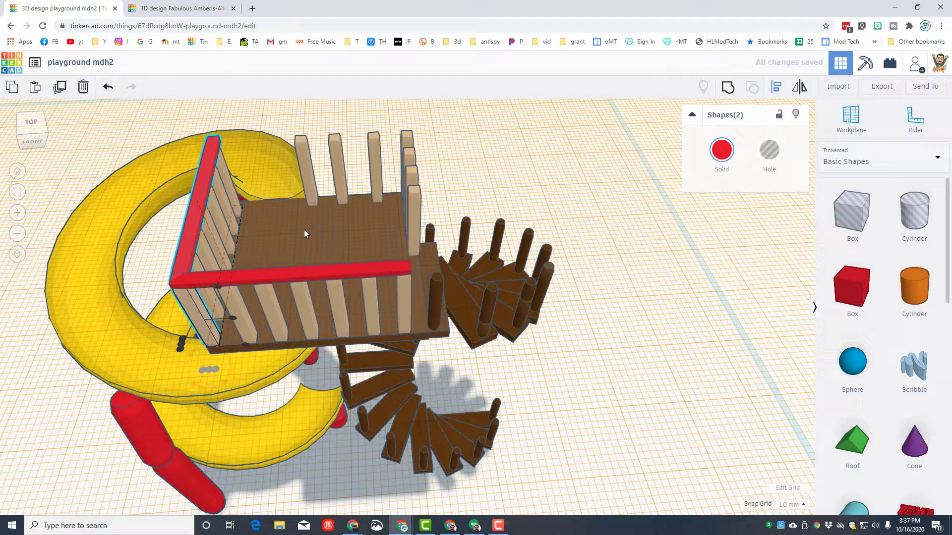
# - Duplicate the front rail and shift the copy across the platform toward the back edge
pyautogui.click(333, 269)
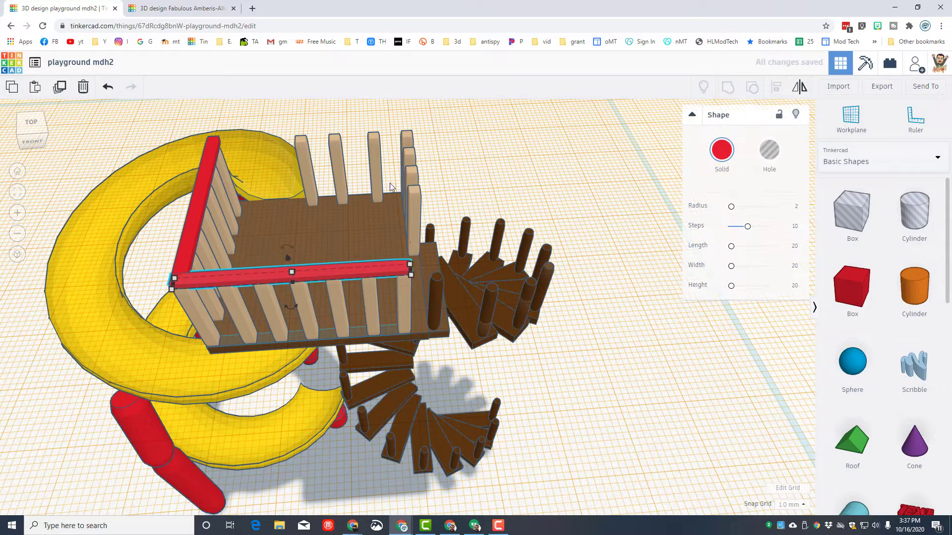
pyautogui.press('Up')
pyautogui.press('Up')
pyautogui.press('Up')
pyautogui.press('Up')
pyautogui.press('Up')
pyautogui.press('Up')
pyautogui.press('Up')
pyautogui.press('Up')
pyautogui.press('Up')
pyautogui.press('Up')
pyautogui.press('Up')
pyautogui.press('Up')
pyautogui.press('Up')
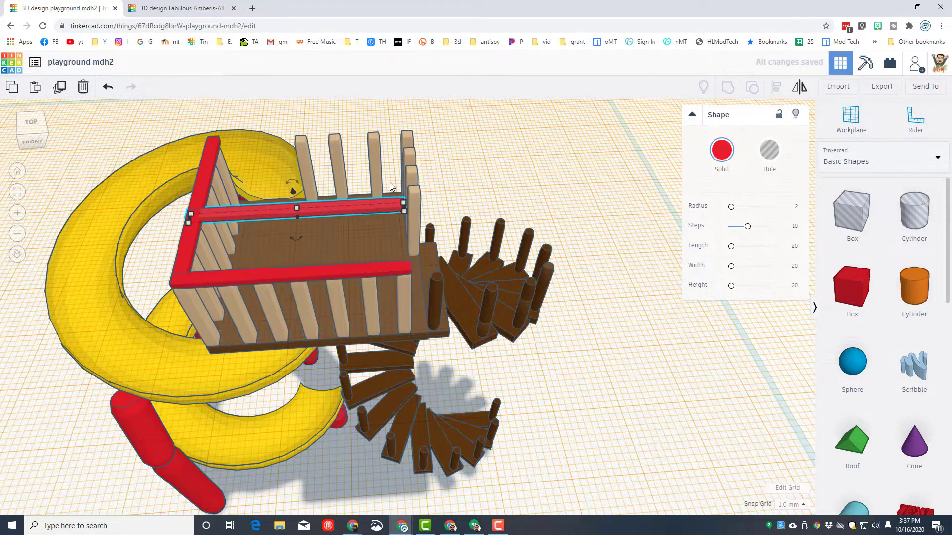
# - Align the copied rail with the back corner post so it sits over the back row of posts
pyautogui.keyDown('shift'); pyautogui.click(407, 134); pyautogui.keyUp('shift')
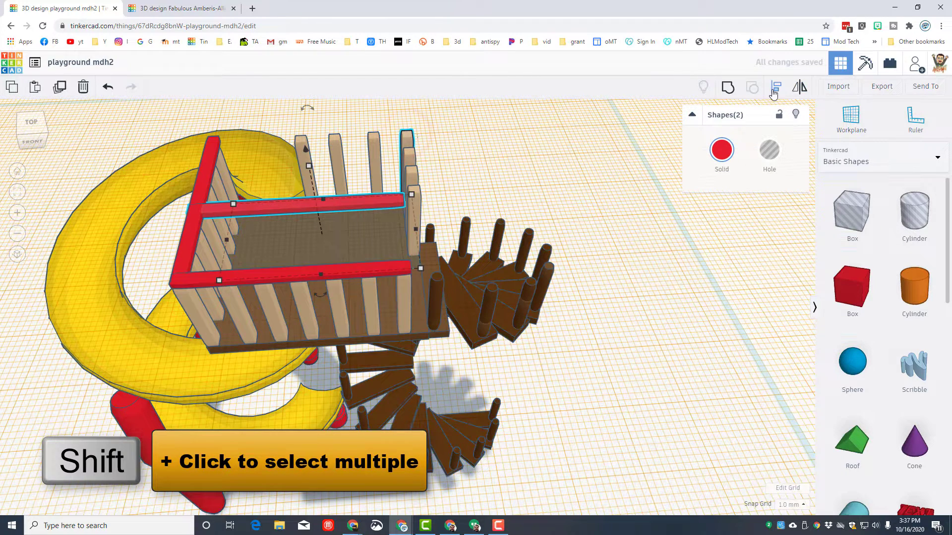
pyautogui.click(775, 89)
pyautogui.click(409, 137)
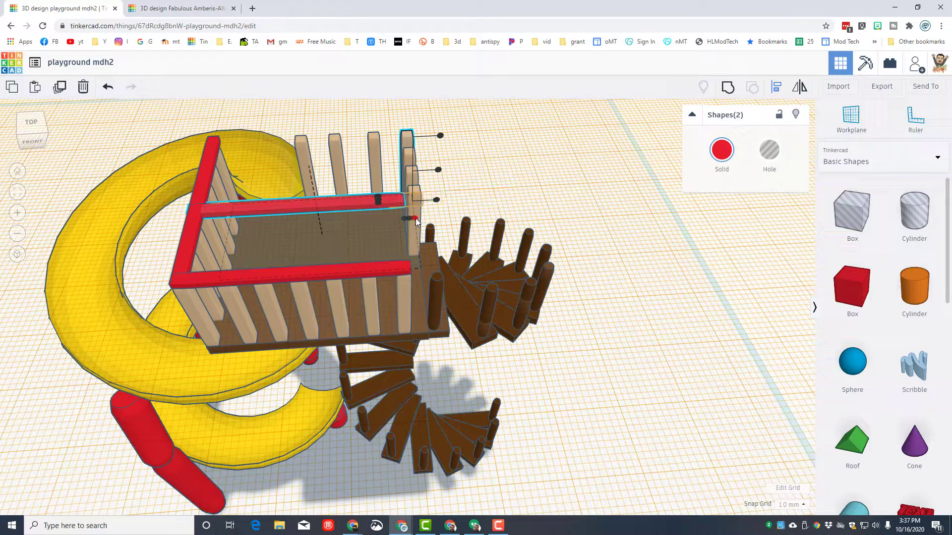
pyautogui.click(378, 199)
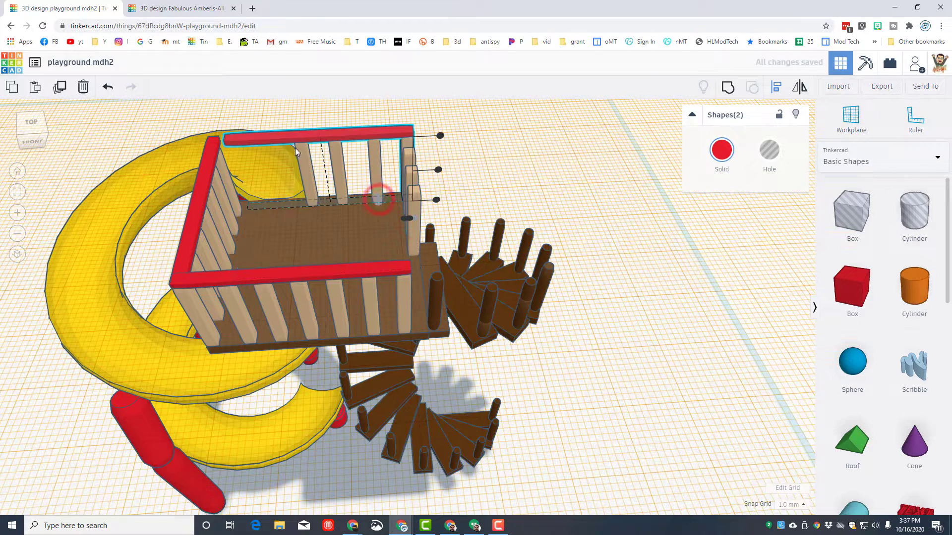
# - Shorten the back rail to 22 mm so it ends at the slide entrance
pyautogui.click(322, 203)
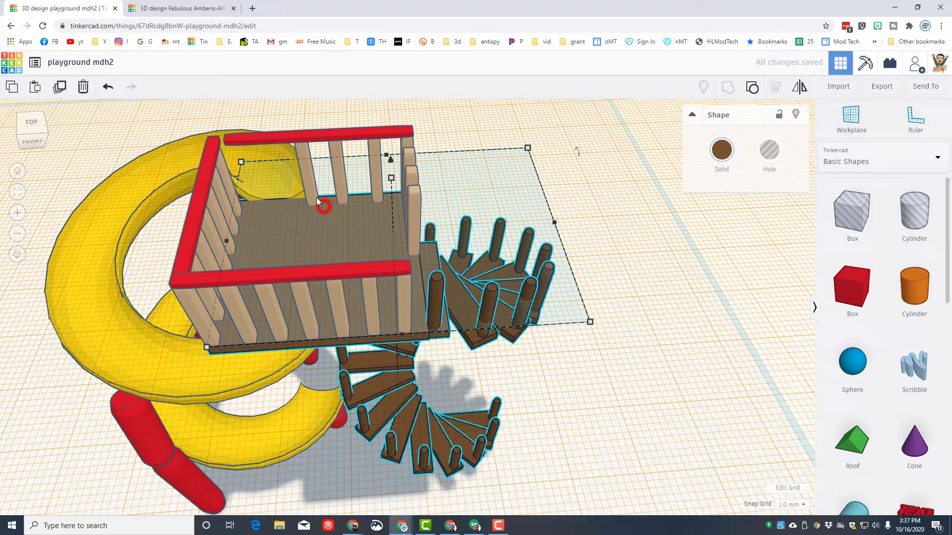
pyautogui.click(265, 139)
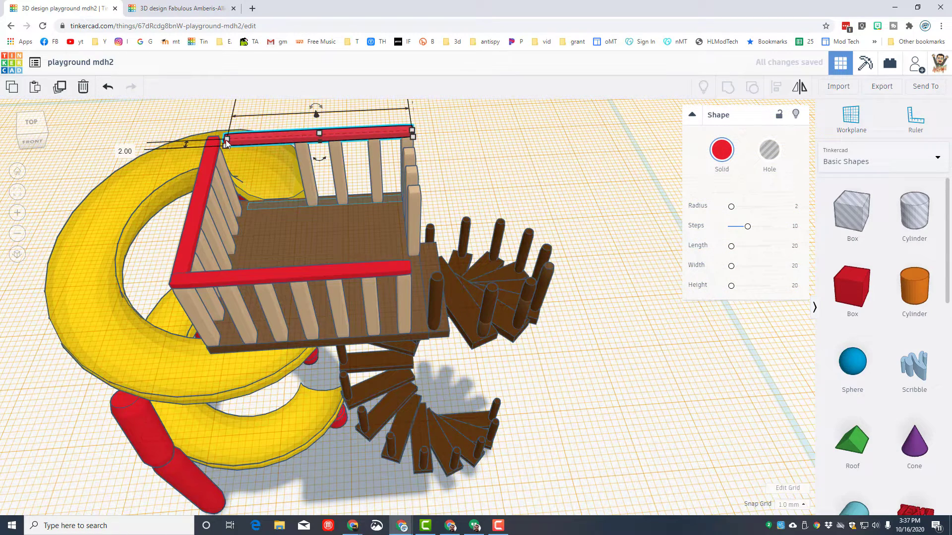
pyautogui.moveTo(225, 141); pyautogui.dragTo(288, 142)
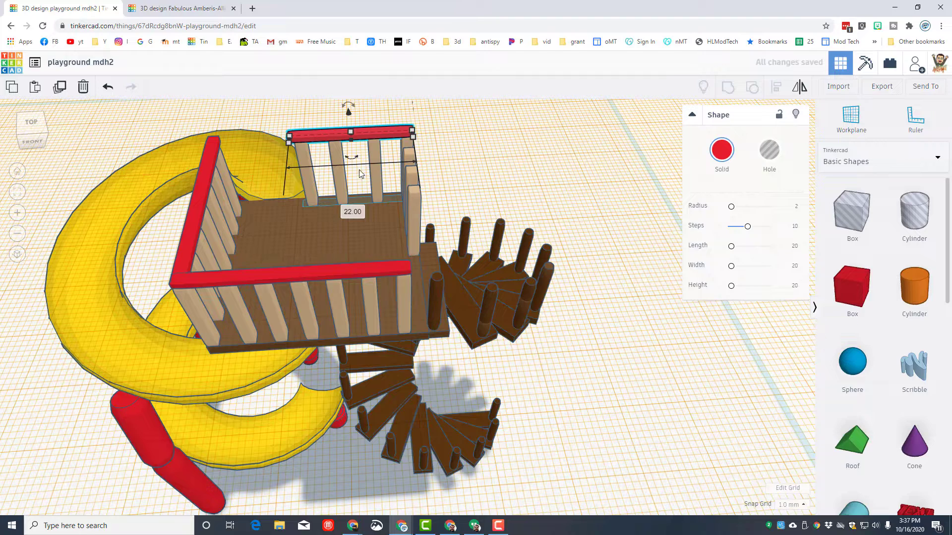
# - Duplicate the side rail opposite the staircase and move the copy onto the staircase-side row of posts
pyautogui.click(208, 189)
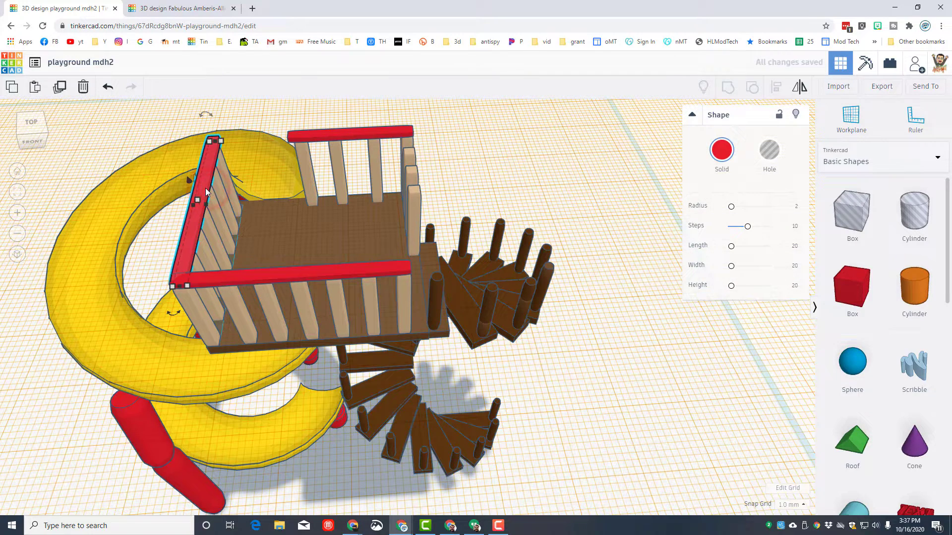
pyautogui.hotkey('ctrl', 'd')
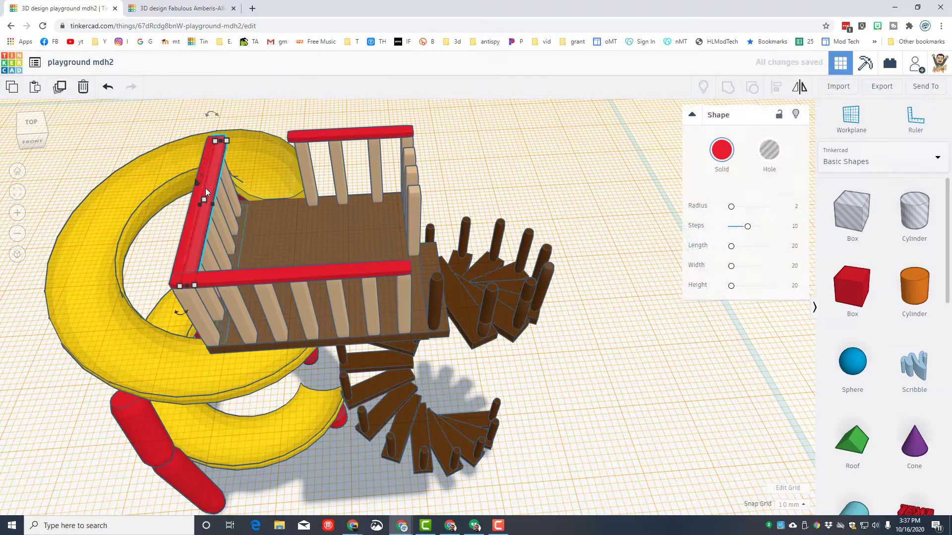
pyautogui.press('Right')
pyautogui.press('Right')
pyautogui.press('Right')
pyautogui.press('Right')
pyautogui.press('Right')
pyautogui.press('Right')
pyautogui.press('Right')
pyautogui.press('Right')
pyautogui.press('Right')
pyautogui.press('Right')
pyautogui.press('Right')
pyautogui.press('Right')
pyautogui.press('Right')
pyautogui.press('Right')
pyautogui.press('Right')
pyautogui.press('Right')
pyautogui.press('Right')
pyautogui.press('Right')
pyautogui.press('Right')
pyautogui.press('Right')
pyautogui.press('Left')
pyautogui.press('Left')
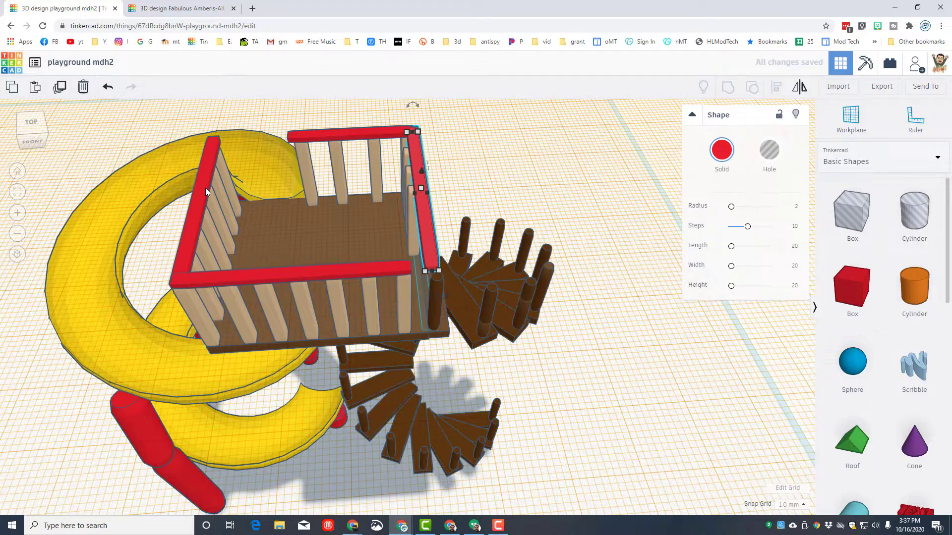
# - Shorten the staircase-side rail so it ends at the last post before the stair entrance
pyautogui.moveTo(465, 170); pyautogui.dragTo(251, 171, button='right')
pyautogui.scroll(-1, 338, 255)
pyautogui.moveTo(454, 322)
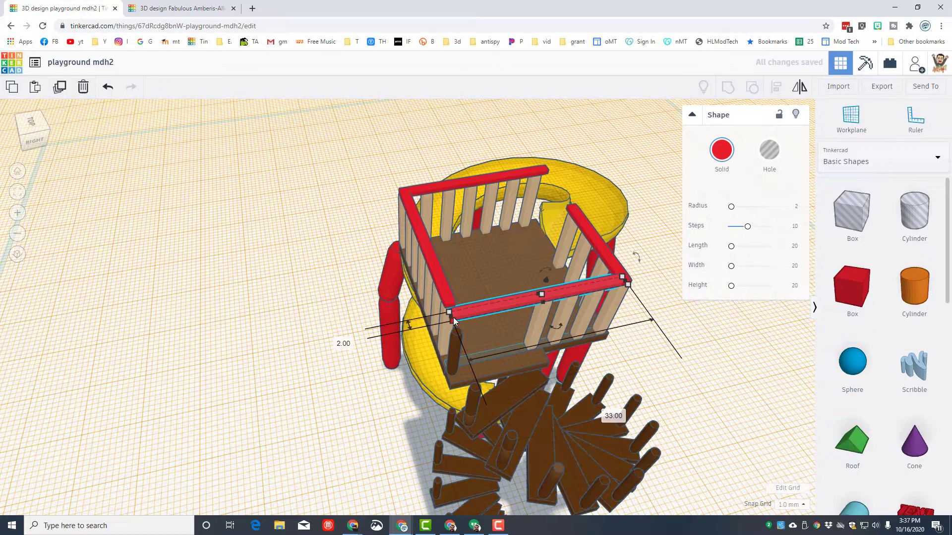
pyautogui.moveTo(453, 318); pyautogui.dragTo(544, 301)
pyautogui.click(504, 252)
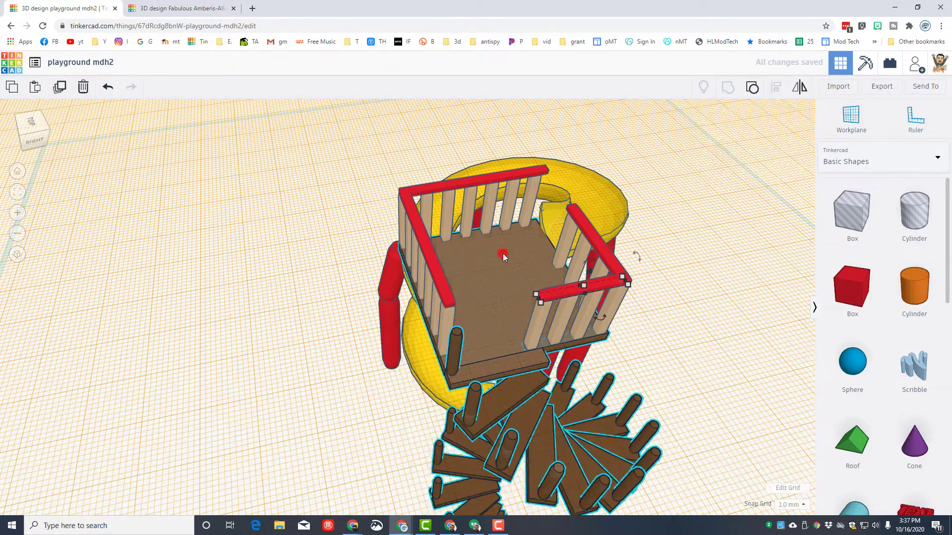
# - Recolour all four top rails of the platform railing dark brown
pyautogui.moveTo(429, 243); pyautogui.dragTo(347, 204, button='right')
pyautogui.scroll(-1, 347, 214)
pyautogui.moveTo(467, 285); pyautogui.dragTo(468, 292, button='right')
pyautogui.moveTo(484, 276); pyautogui.dragTo(491, 328, button='right')
pyautogui.click(580, 339)
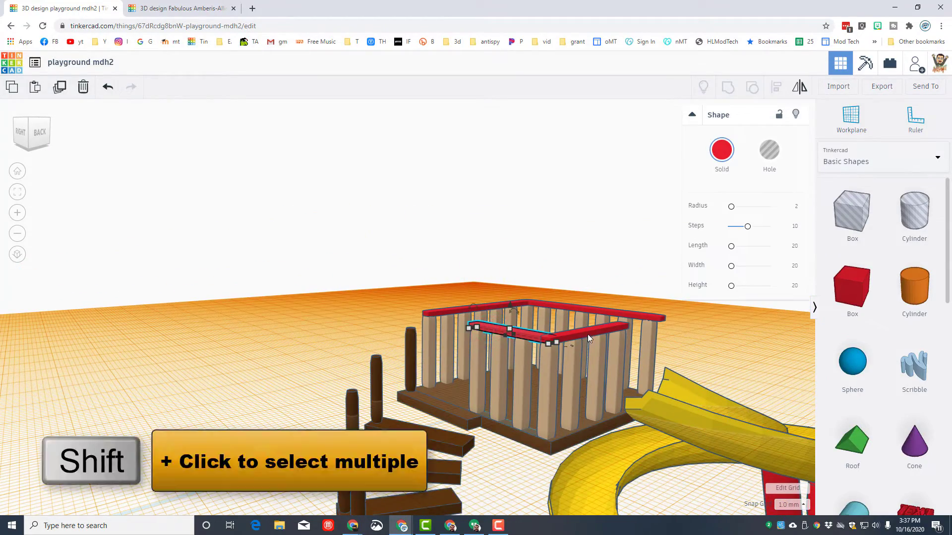
pyautogui.keyDown('shift'); pyautogui.click(588, 332); pyautogui.keyUp('shift')
pyautogui.keyDown('shift'); pyautogui.click(609, 313); pyautogui.keyUp('shift')
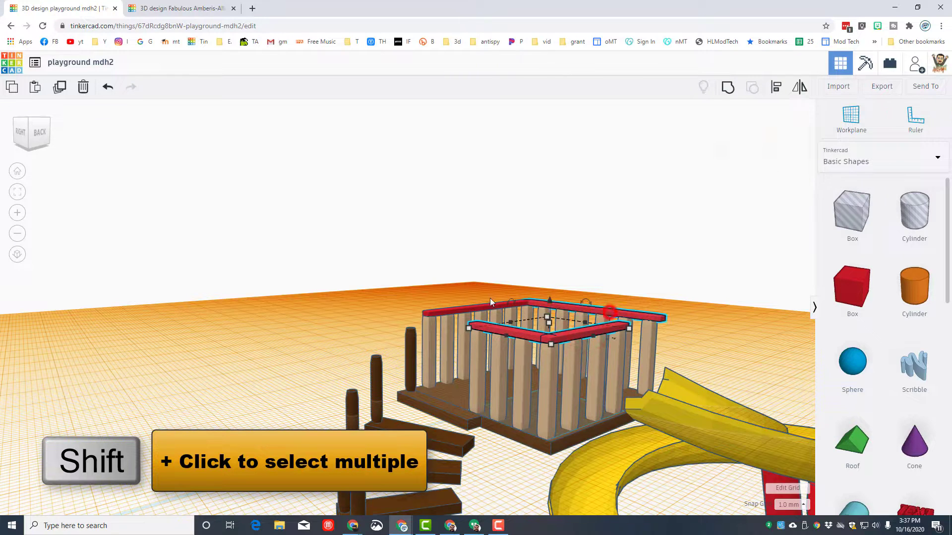
pyautogui.keyDown('shift'); pyautogui.click(443, 309); pyautogui.keyUp('shift')
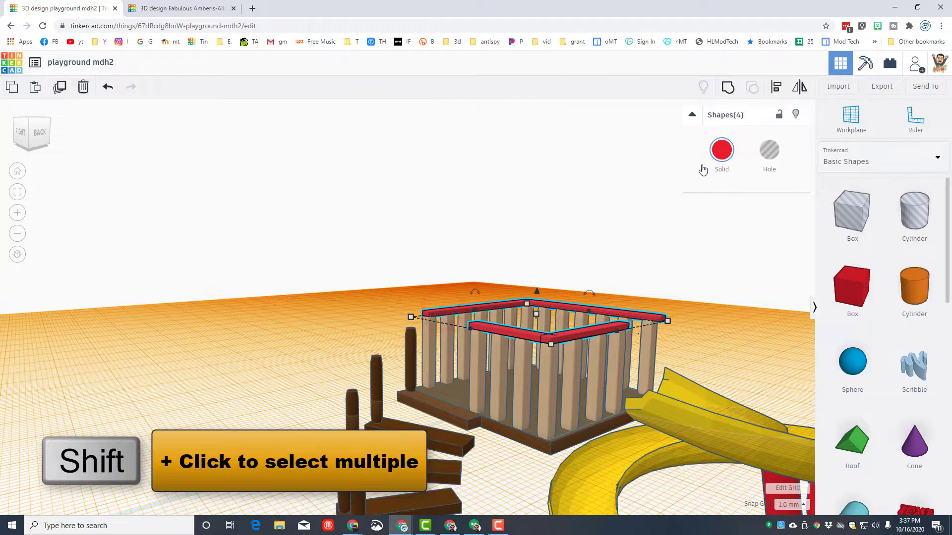
pyautogui.click(722, 152)
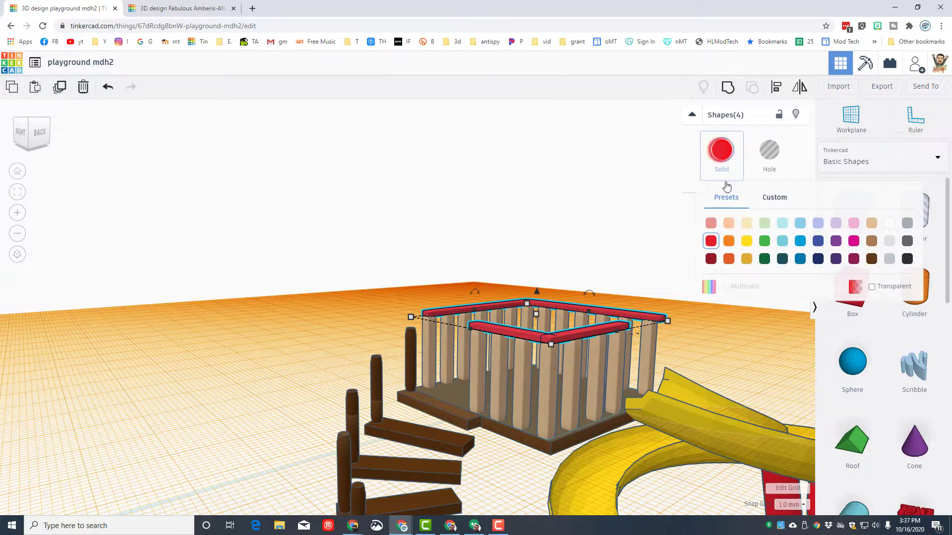
pyautogui.click(870, 259)
pyautogui.click(337, 311)
# - Examine the platform railing, spiral staircase and slide from several angles and distances
pyautogui.moveTo(261, 298); pyautogui.dragTo(245, 308, button='right')
pyautogui.scroll(3, 251, 295)
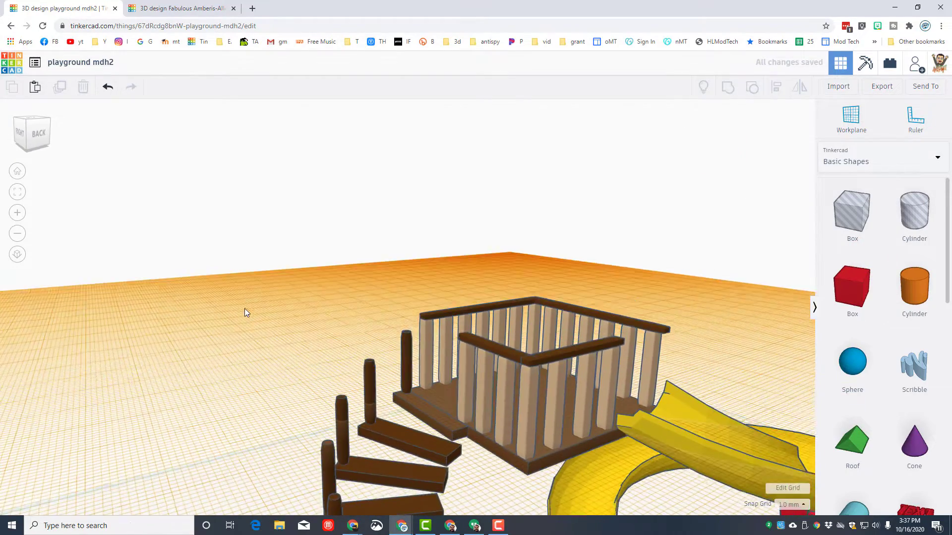
pyautogui.scroll(-3, 411, 244)
pyautogui.moveTo(396, 211); pyautogui.dragTo(377, 226, button='right')
pyautogui.scroll(-3, 382, 291)
pyautogui.scroll(2, 453, 424)
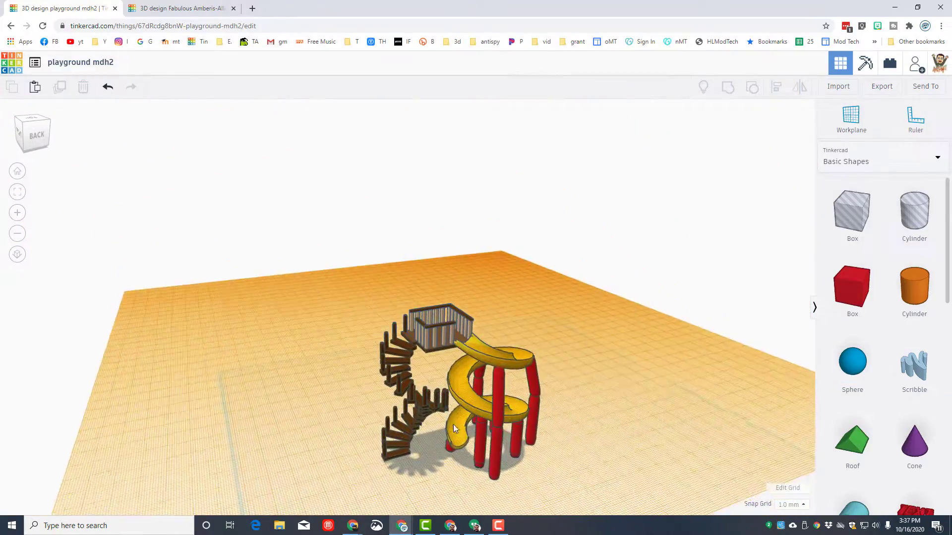
pyautogui.scroll(2, 454, 425)
pyautogui.moveTo(420, 401); pyautogui.dragTo(460, 424, button='right')
pyautogui.scroll(-2, 426, 353)
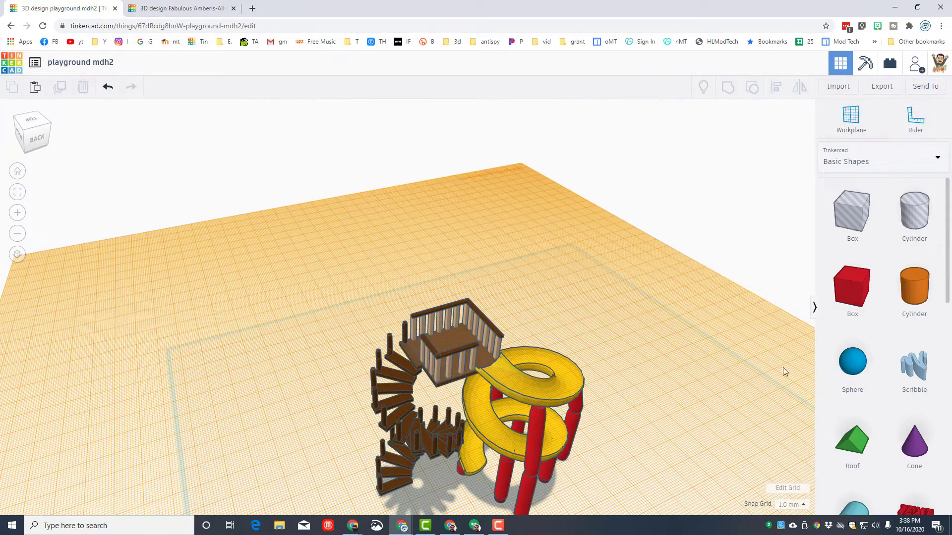
# - Set the workplane on the ground, add a cylinder beside the staircase and scale it down uniformly to 7 mm
pyautogui.click(446, 487)
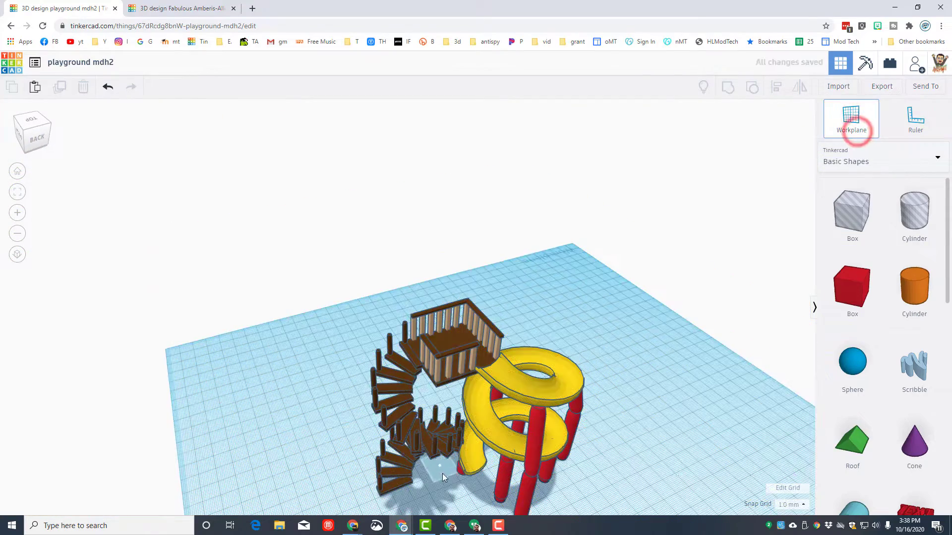
pyautogui.moveTo(927, 294); pyautogui.dragTo(430, 495)
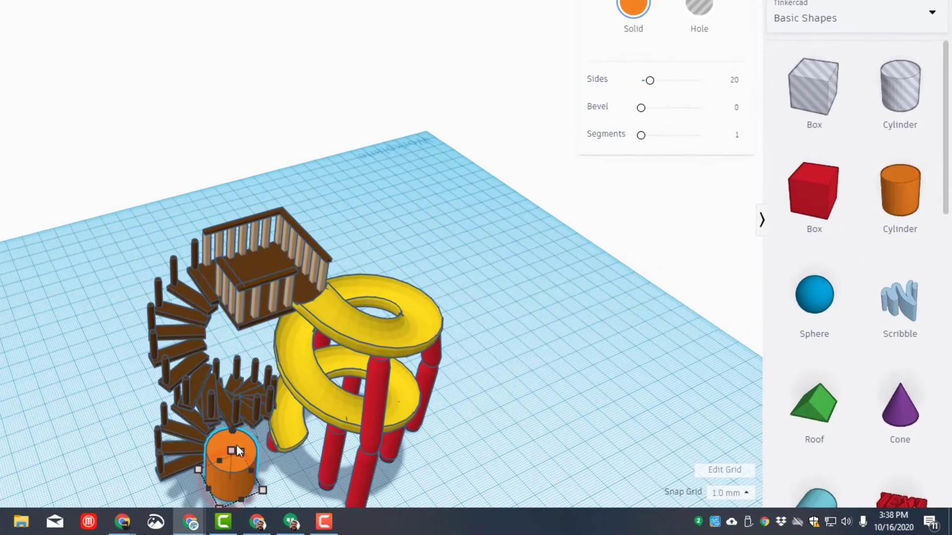
pyautogui.moveTo(253, 453); pyautogui.dragTo(254, 465)
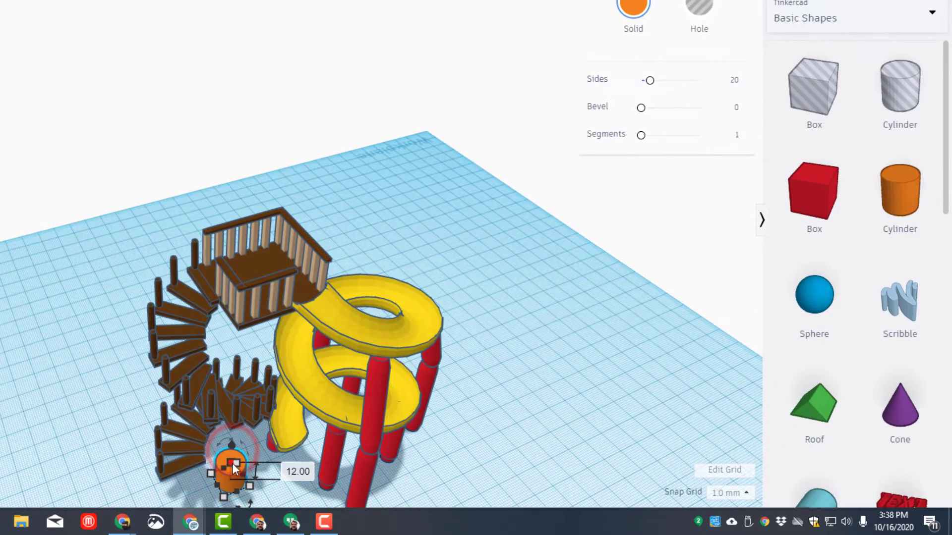
pyautogui.click(281, 471)
pyautogui.write('7')
pyautogui.press('Return')
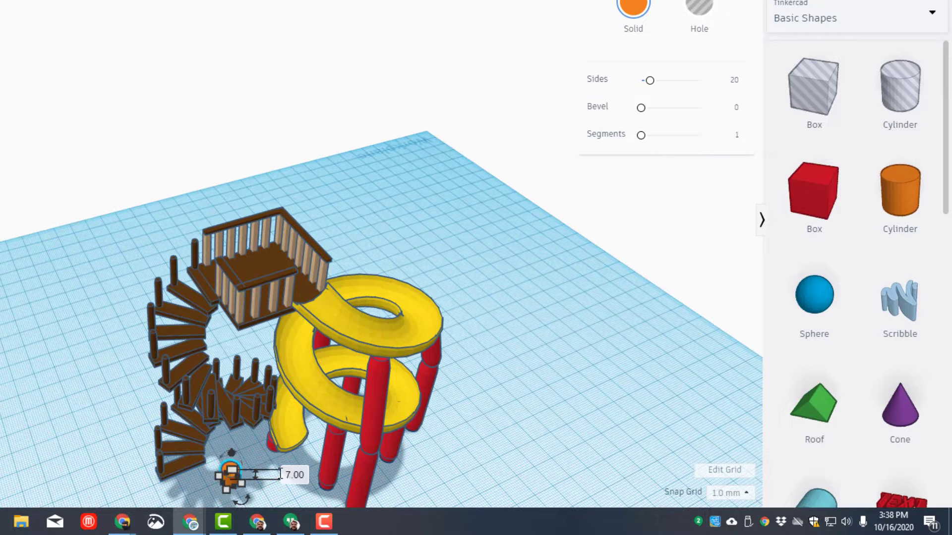
# - Stretch the small cylinder upward into a pole and set its height to 90 mm
pyautogui.moveTo(183, 480); pyautogui.dragTo(250, 477, button='right')
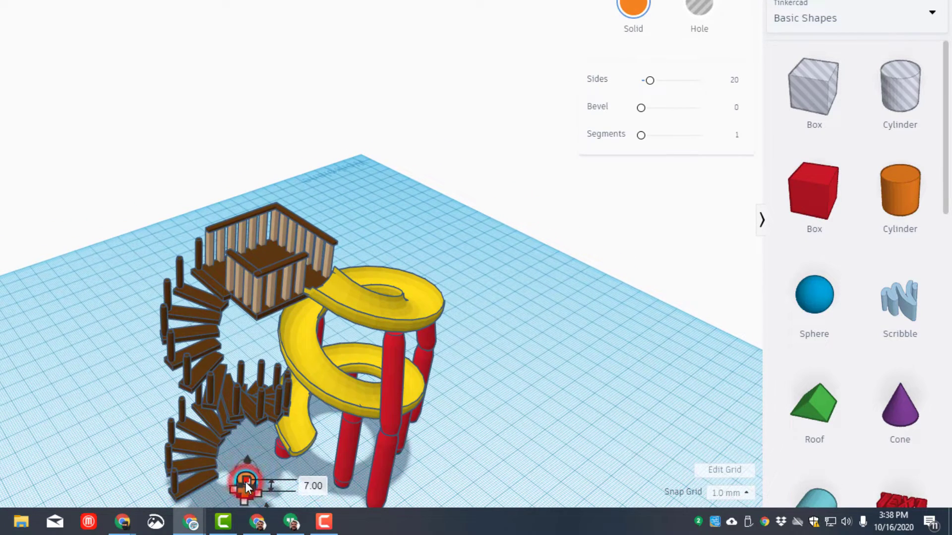
pyautogui.moveTo(245, 482); pyautogui.dragTo(250, 312)
pyautogui.moveTo(221, 382); pyautogui.dragTo(308, 343, button='right')
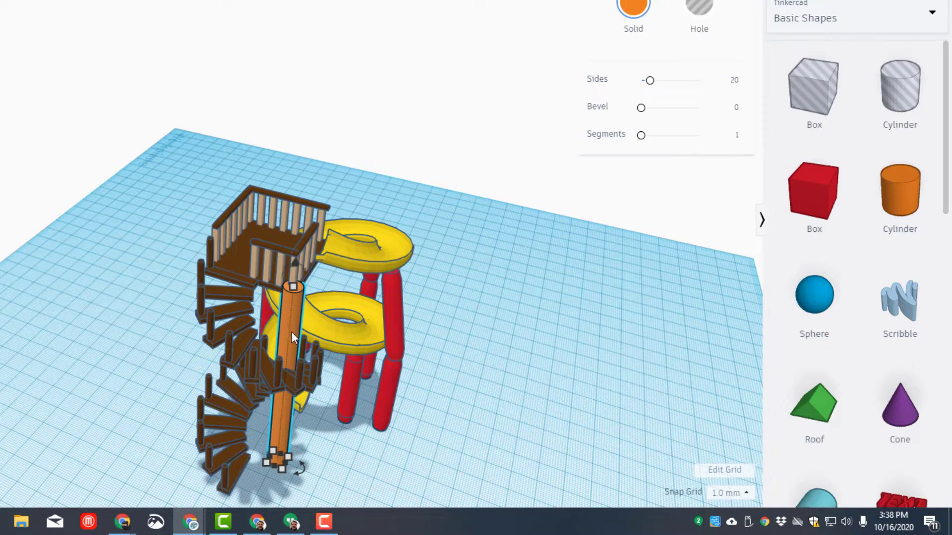
pyautogui.click(297, 287)
pyautogui.click(347, 389)
pyautogui.write('90')
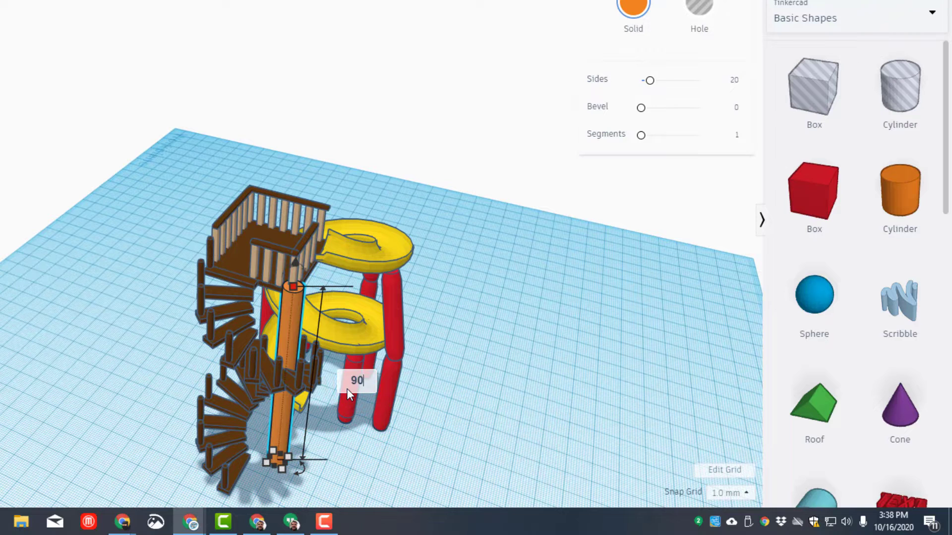
pyautogui.press('Return')
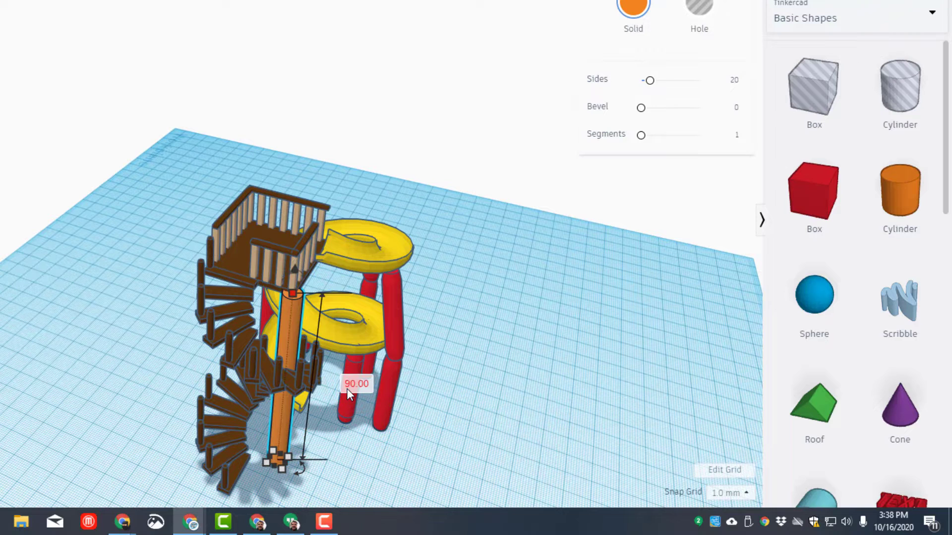
# - Set the pole's bevel to 2
pyautogui.click(737, 108)
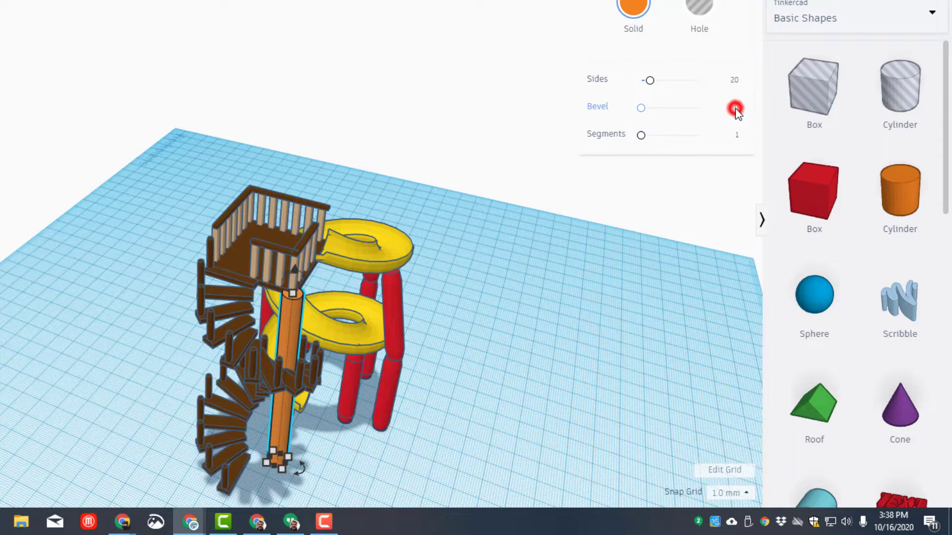
pyautogui.write('2')
pyautogui.press('Return')
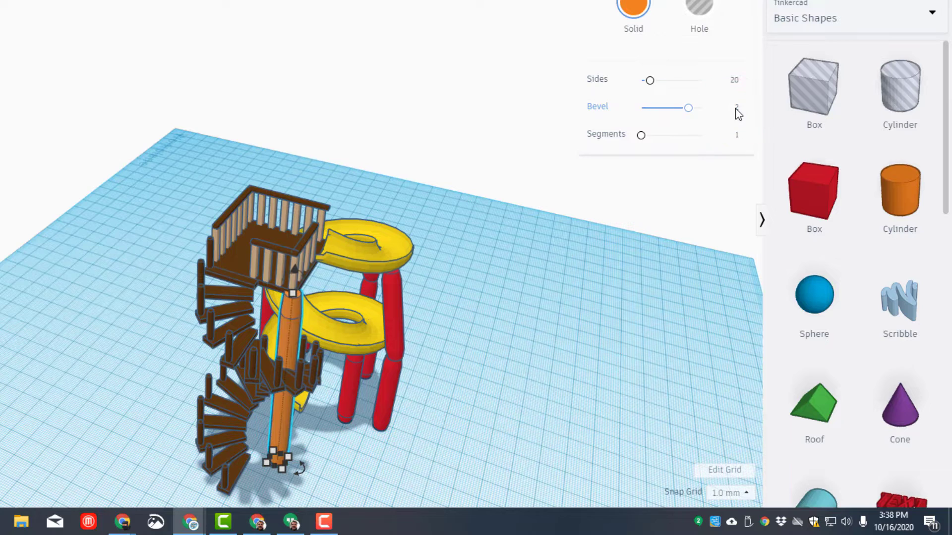
# - Move the pole into the centre of the spiral staircase and extend its height to 96 mm
pyautogui.press('Left')
pyautogui.press('Left')
pyautogui.press('Left')
pyautogui.press('Left')
pyautogui.press('Left')
pyautogui.press('Left')
pyautogui.press('Left')
pyautogui.press('Left')
pyautogui.press('Left')
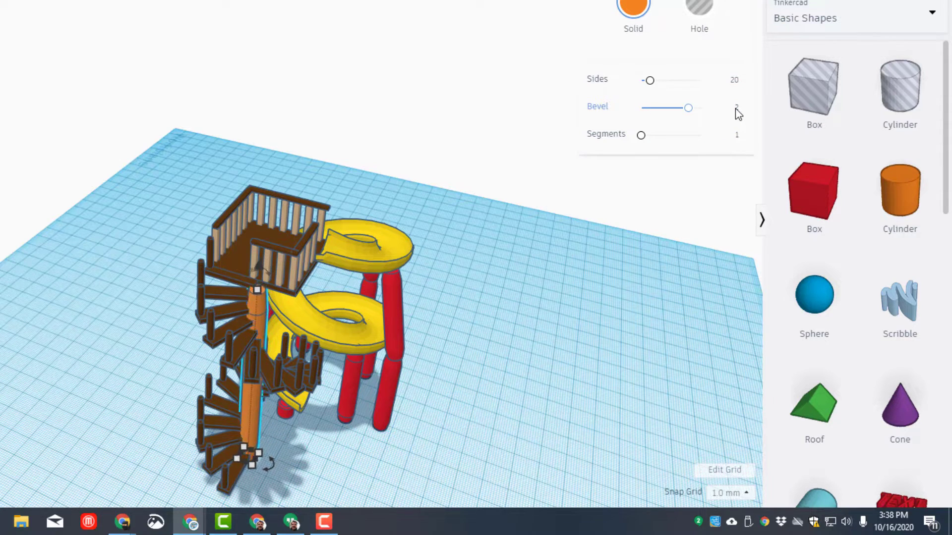
pyautogui.moveTo(212, 270)
pyautogui.mouseDown()
pyautogui.moveTo(213, 298)
pyautogui.moveTo(212, 272)
pyautogui.mouseUp()
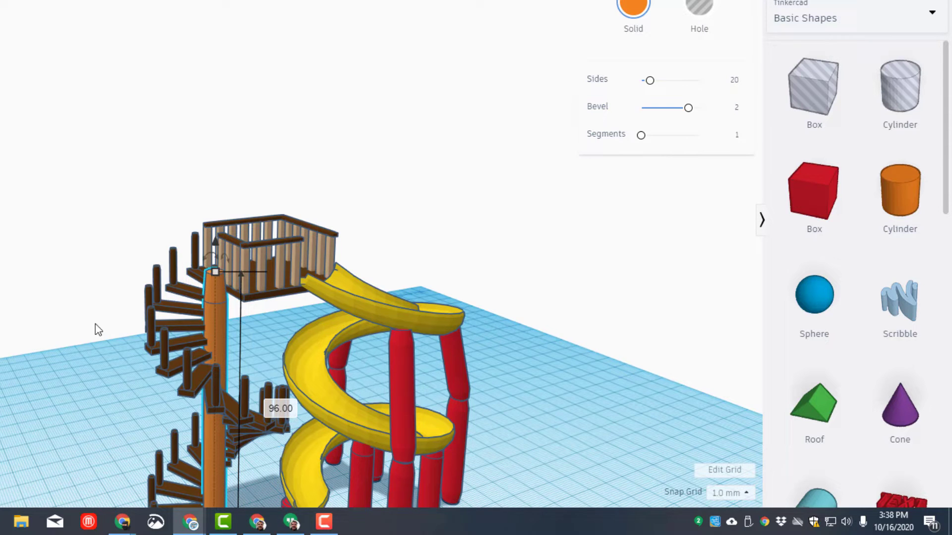
# - Recolour the staircase's centre pole light tan to match the railing posts
pyautogui.moveTo(2, 325); pyautogui.dragTo(444, 367, button='right')
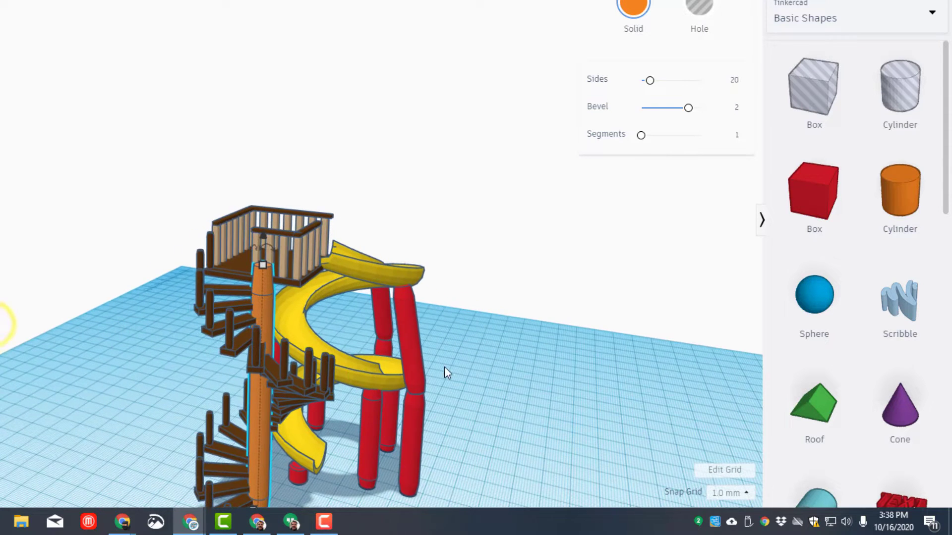
pyautogui.click(649, 7)
pyautogui.click(839, 111)
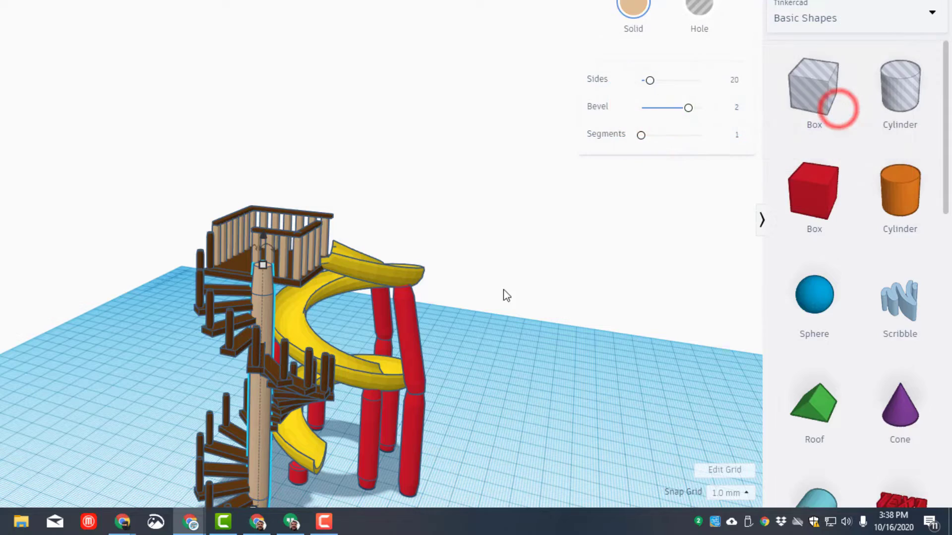
pyautogui.click(471, 296)
# - Hide the yellow slide and all of its red support posts
pyautogui.moveTo(582, 295); pyautogui.dragTo(475, 259, button='right')
pyautogui.moveTo(535, 264); pyautogui.dragTo(366, 459)
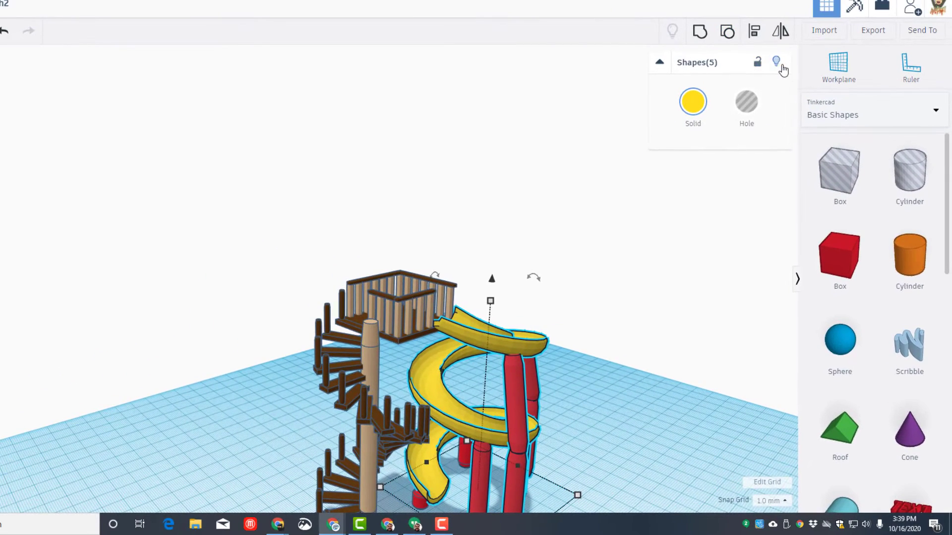
pyautogui.click(781, 63)
pyautogui.moveTo(553, 341); pyautogui.dragTo(486, 388, button='right')
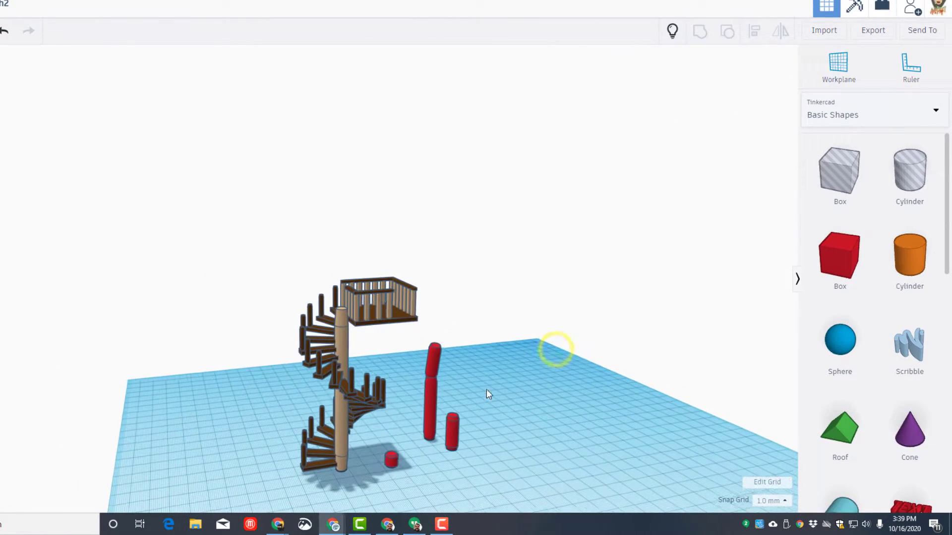
pyautogui.moveTo(486, 388); pyautogui.dragTo(395, 492)
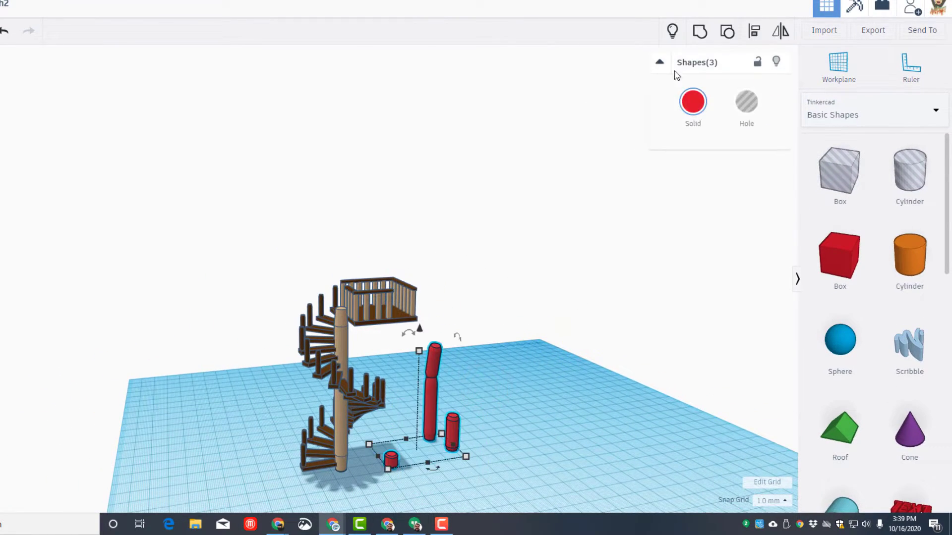
pyautogui.click(778, 63)
# - Group the spiral staircase, centre pole and railed platform into one object
pyautogui.moveTo(261, 253); pyautogui.dragTo(449, 503)
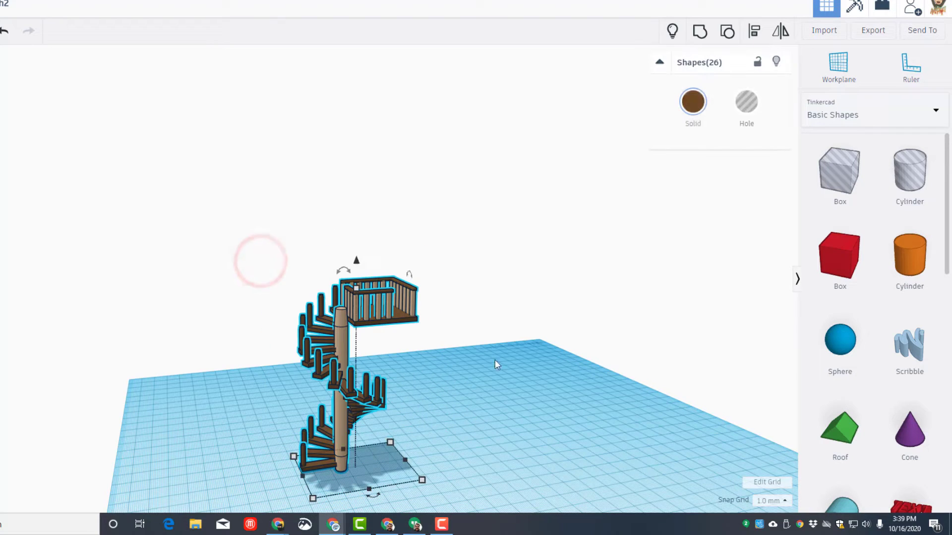
pyautogui.click(706, 39)
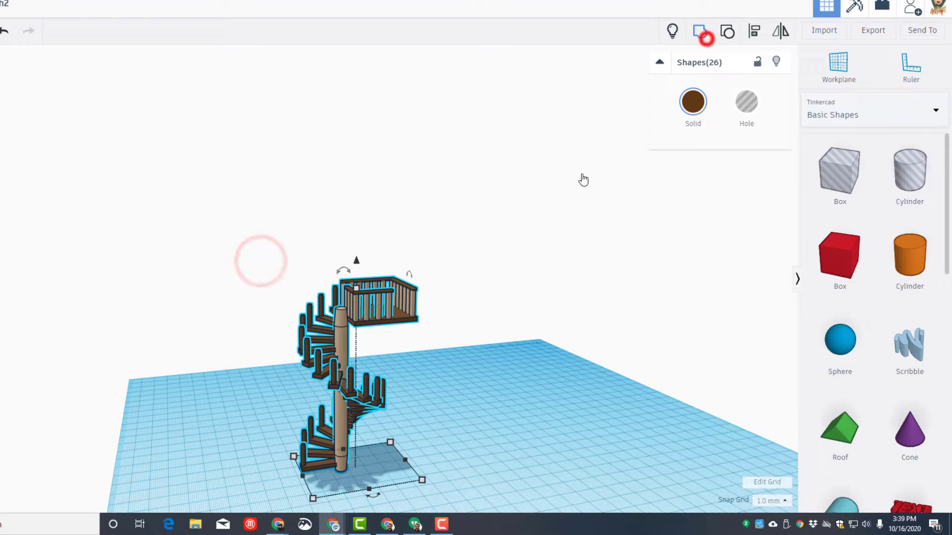
pyautogui.click(424, 361)
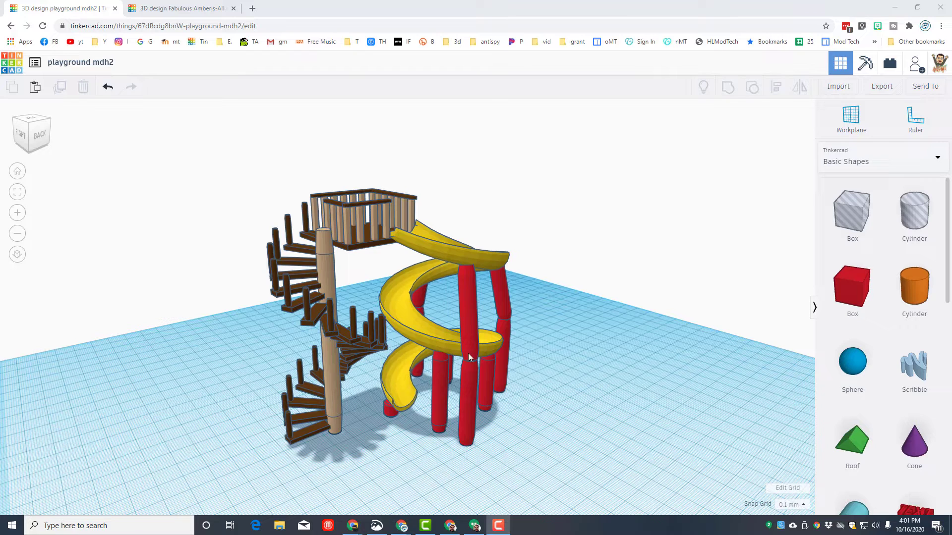
# - Find the Screw Threads shape on page 15 of all shape generators and place one near the foot of the staircase
pyautogui.click(855, 157)
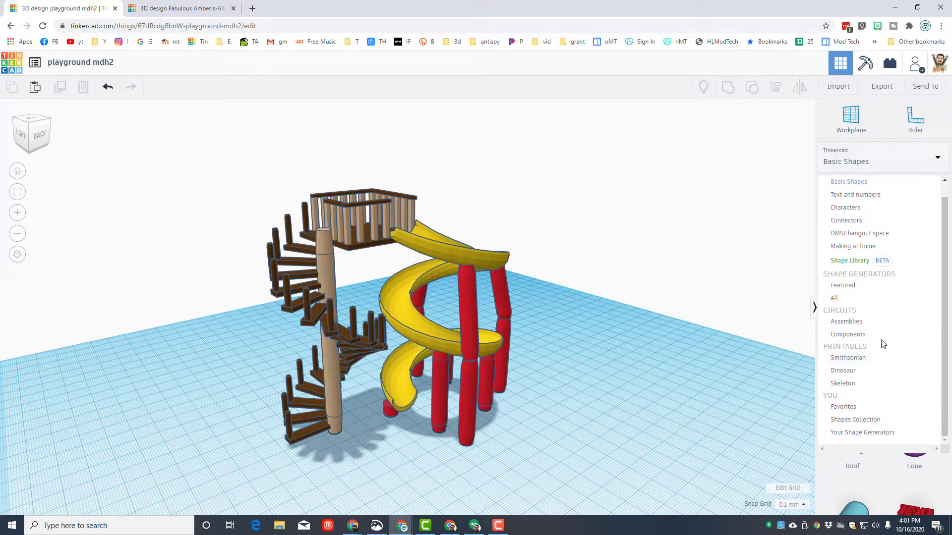
pyautogui.click(838, 298)
pyautogui.scroll(-5, 883, 397)
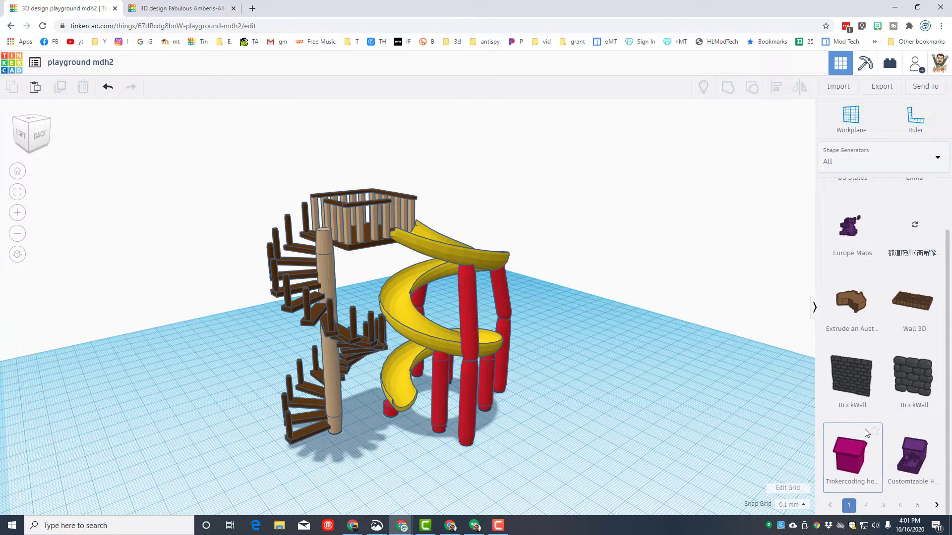
pyautogui.click(936, 506)
pyautogui.click(936, 507)
pyautogui.click(937, 506)
pyautogui.click(937, 506)
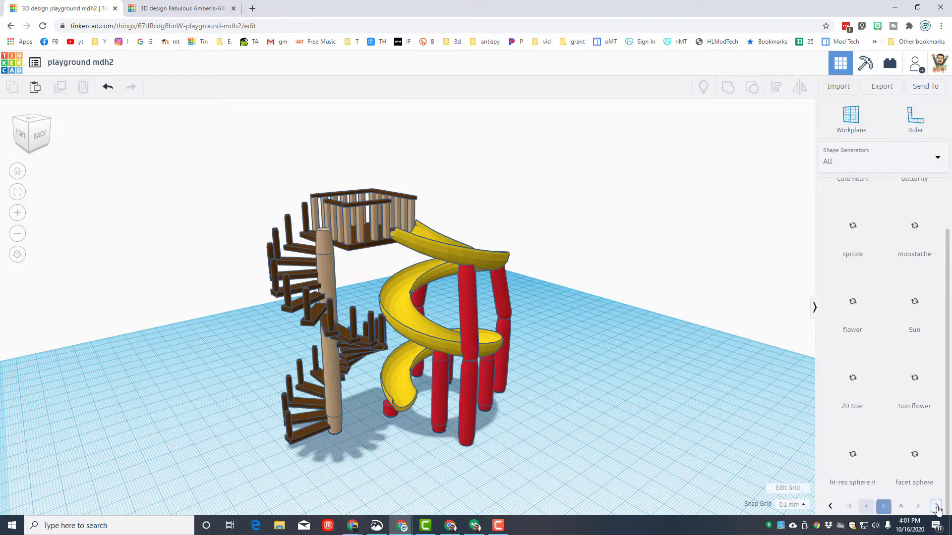
pyautogui.click(936, 507)
pyautogui.click(936, 506)
pyautogui.click(936, 507)
pyautogui.click(936, 506)
pyautogui.click(936, 506)
pyautogui.click(936, 506)
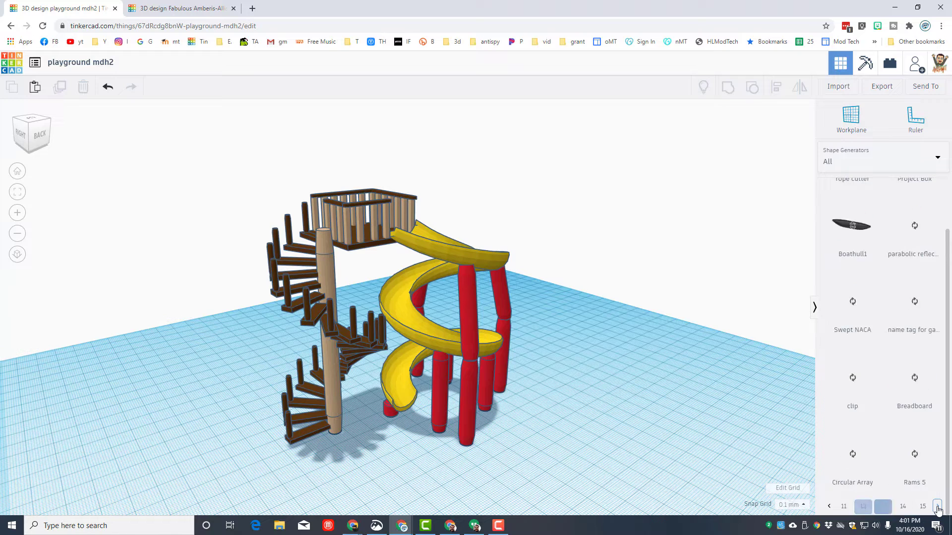
pyautogui.click(936, 506)
pyautogui.click(937, 506)
pyautogui.click(936, 506)
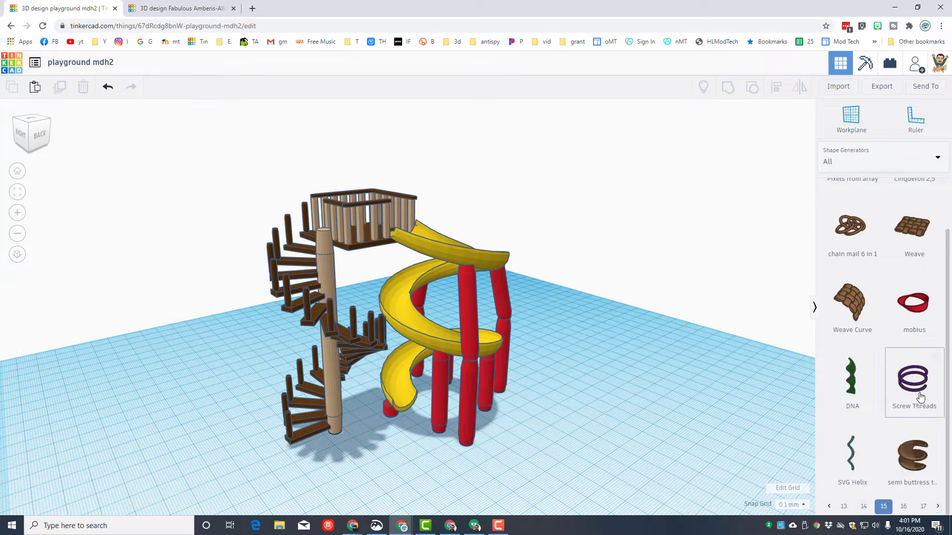
pyautogui.moveTo(921, 397); pyautogui.dragTo(383, 462)
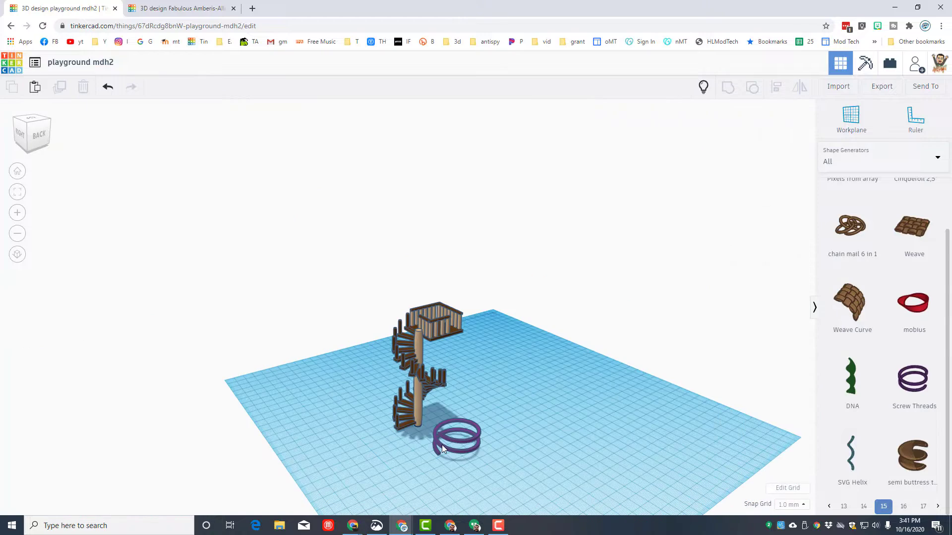
# - Set the Screw Threads spiral's inner radius to 22 and its outer radius to 24
pyautogui.click(442, 445)
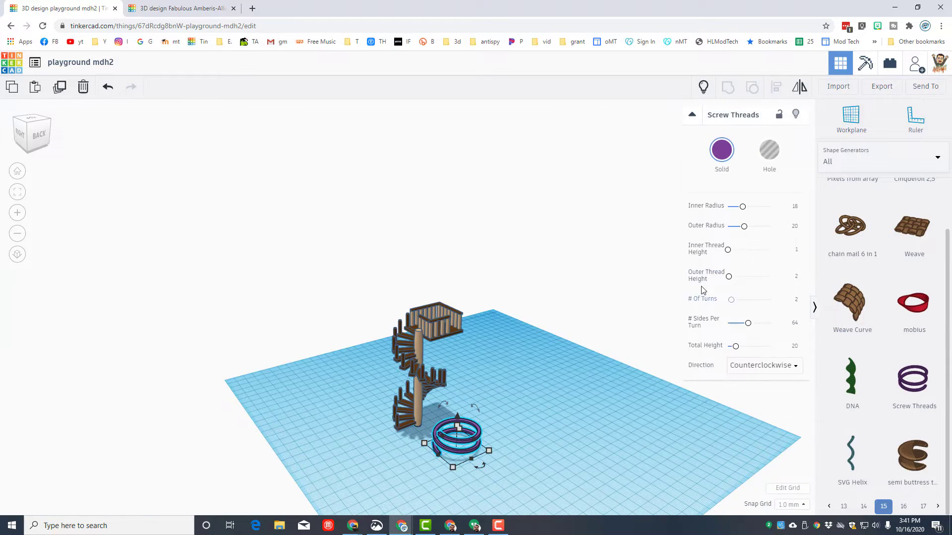
pyautogui.click(795, 206)
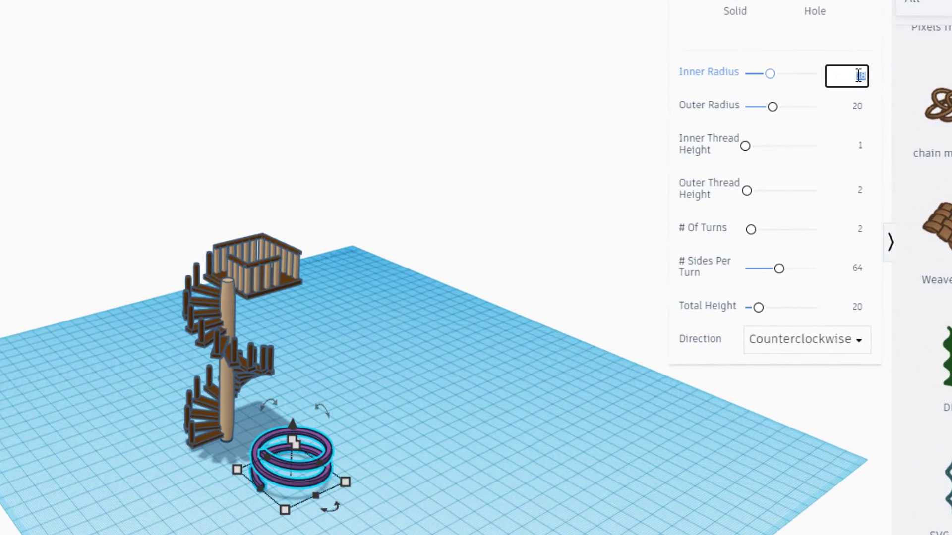
pyautogui.write('22')
pyautogui.press('Return')
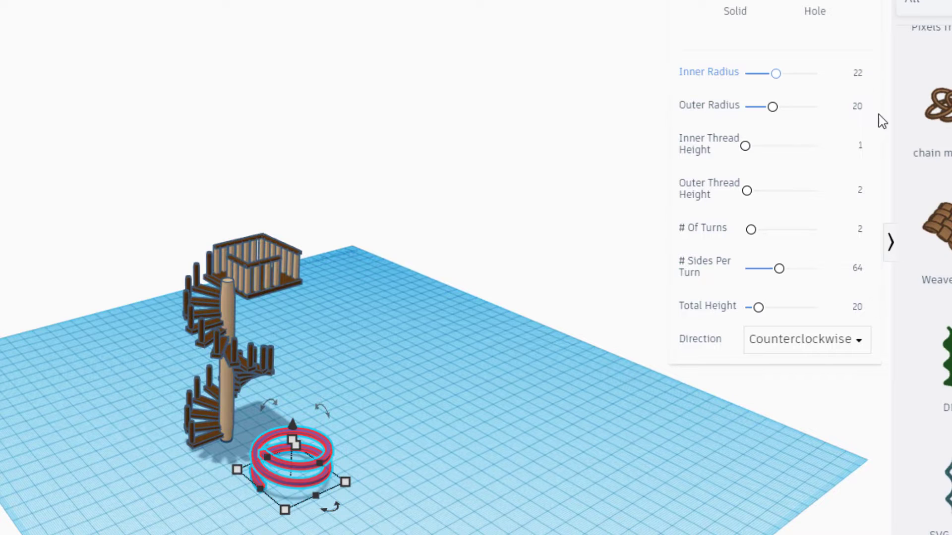
pyautogui.click(857, 110)
pyautogui.write('24')
pyautogui.press('Return')
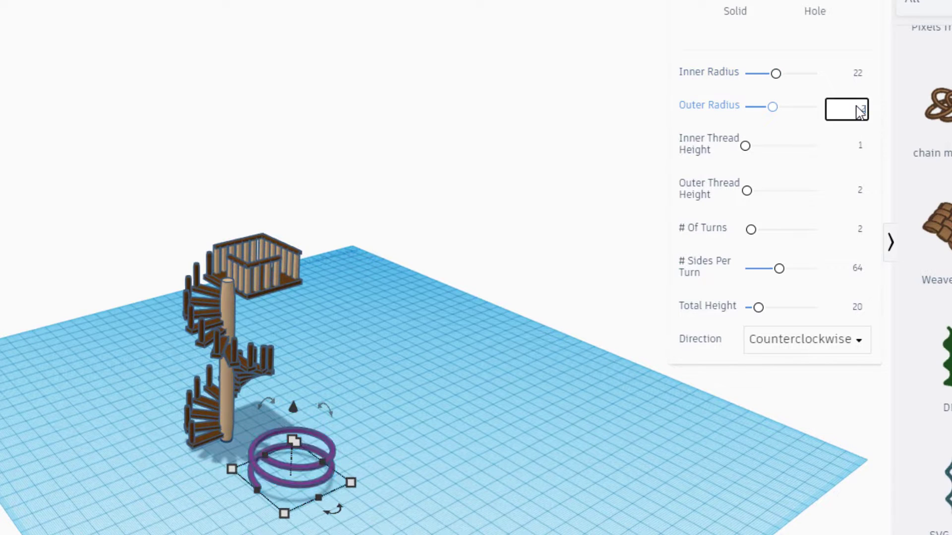
# - Set the spiral's outer thread height to 1, its sides per turn to 20 and its total height to 90
pyautogui.click(863, 200)
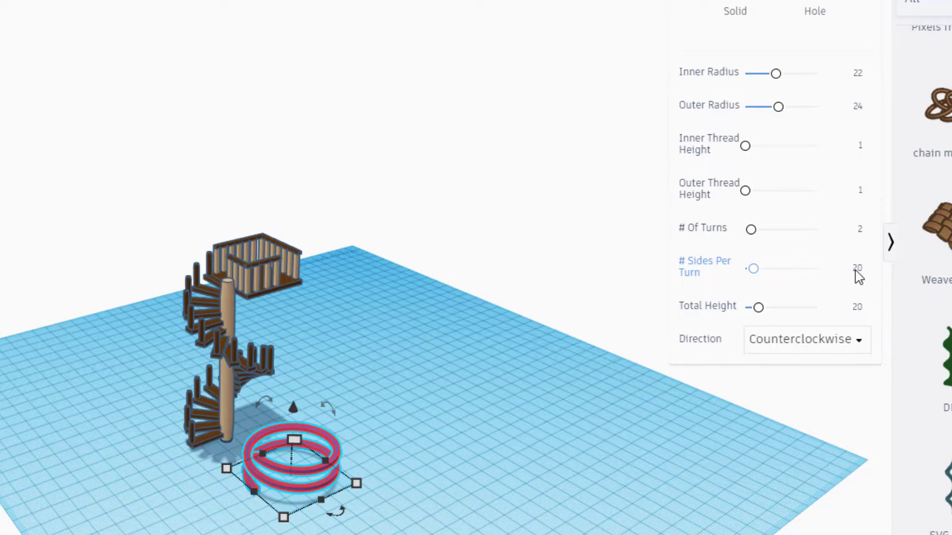
pyautogui.click(858, 309)
pyautogui.click(858, 308)
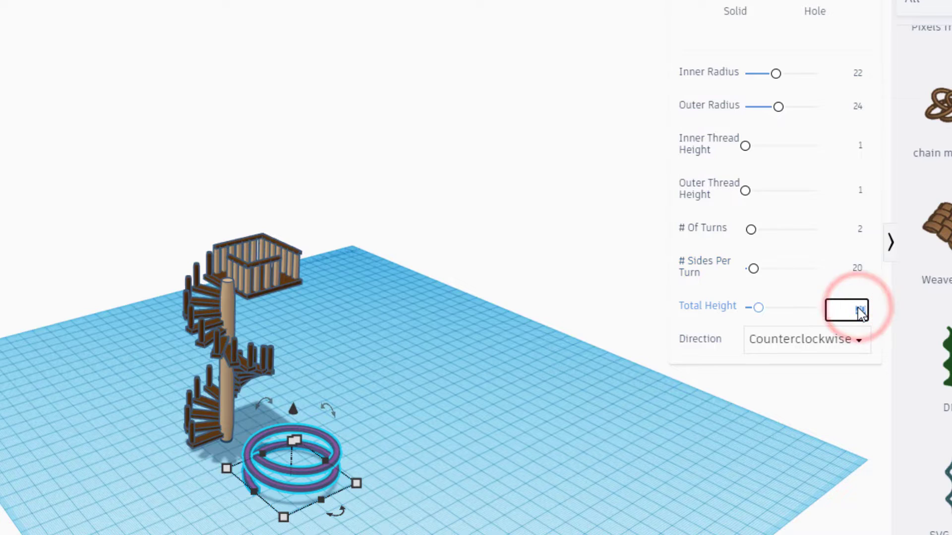
pyautogui.write('90')
pyautogui.press('Return')
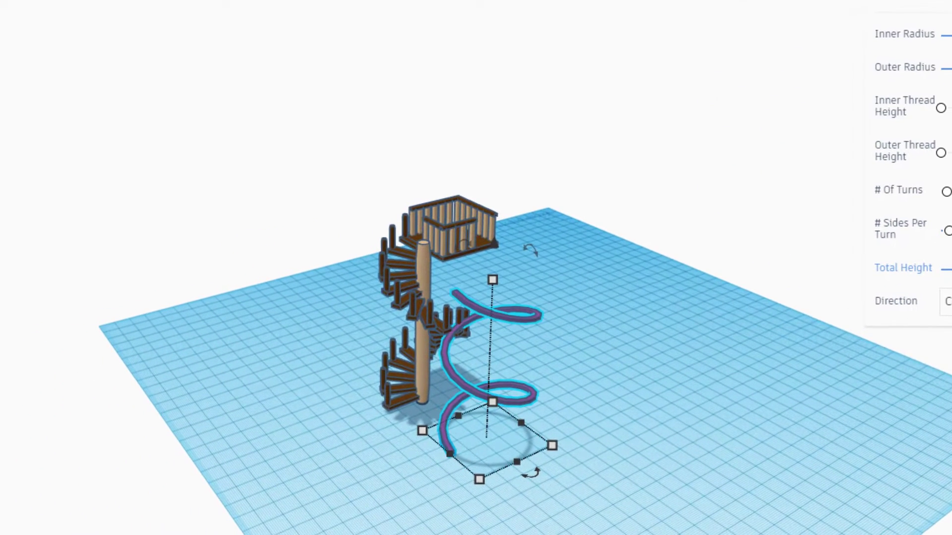
# - Move the spiral over the staircase so that it wraps around the centre pole
pyautogui.scroll(3, 504, 496)
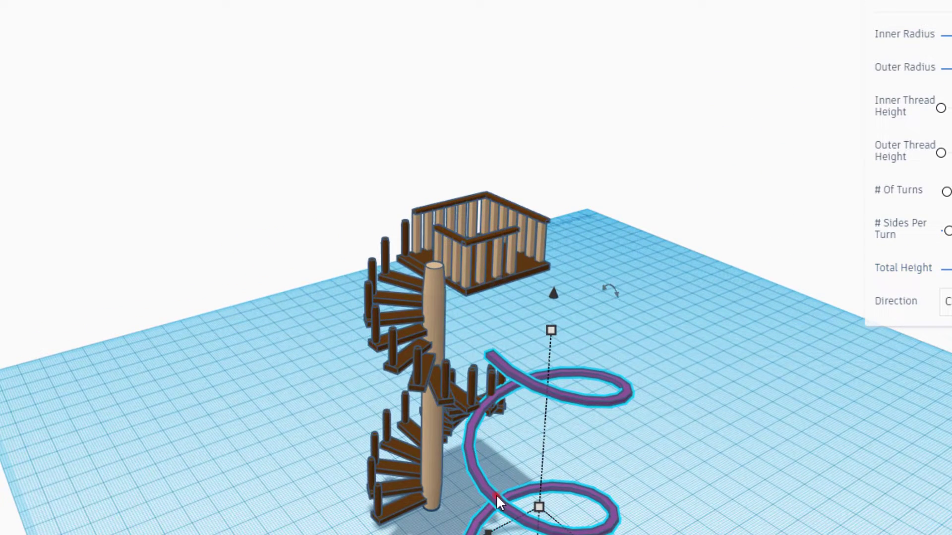
pyautogui.moveTo(495, 495); pyautogui.dragTo(390, 425)
pyautogui.scroll(2, 390, 417)
pyautogui.moveTo(390, 415); pyautogui.dragTo(404, 341, button='right')
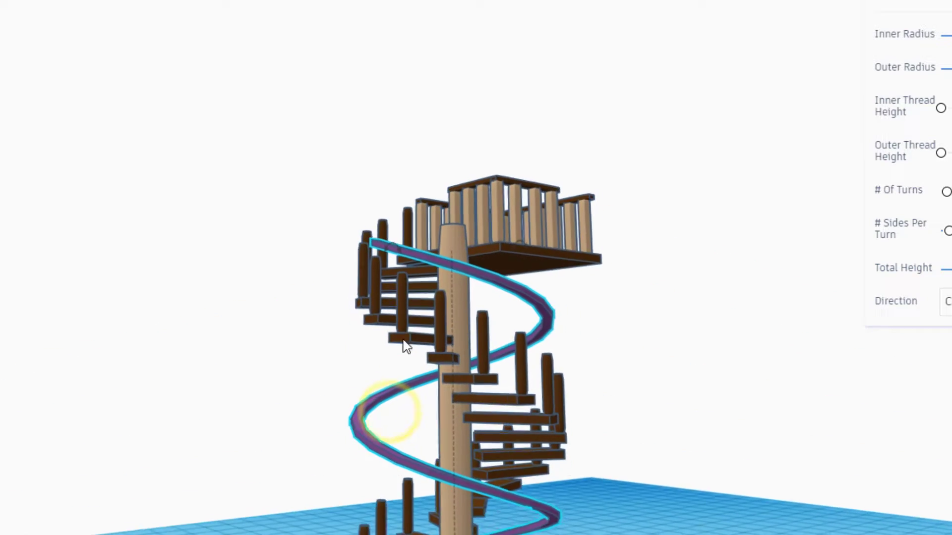
pyautogui.scroll(-2, 404, 363)
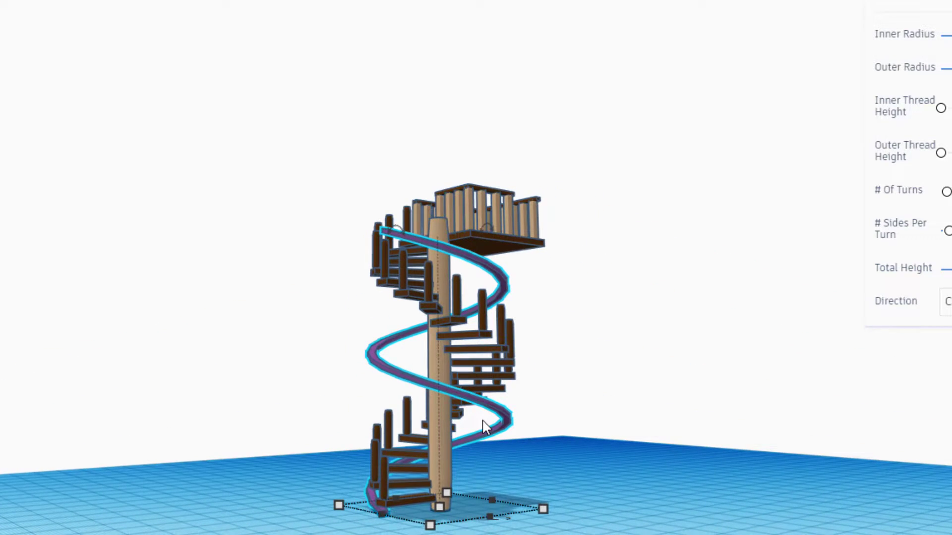
# - Raise the spiral off the workplane to bring its lower end up to the handrail posts
pyautogui.hotkey('ctrl', 'Up')
pyautogui.hotkey('ctrl', 'Up')
pyautogui.hotkey('ctrl', 'Up')
pyautogui.hotkey('ctrl', 'Up')
pyautogui.hotkey('ctrl', 'Up')
pyautogui.hotkey('ctrl', 'Up')
pyautogui.hotkey('ctrl', 'Up')
pyautogui.hotkey('ctrl', 'Up')
pyautogui.hotkey('ctrl', 'Up')
pyautogui.hotkey('ctrl', 'Up')
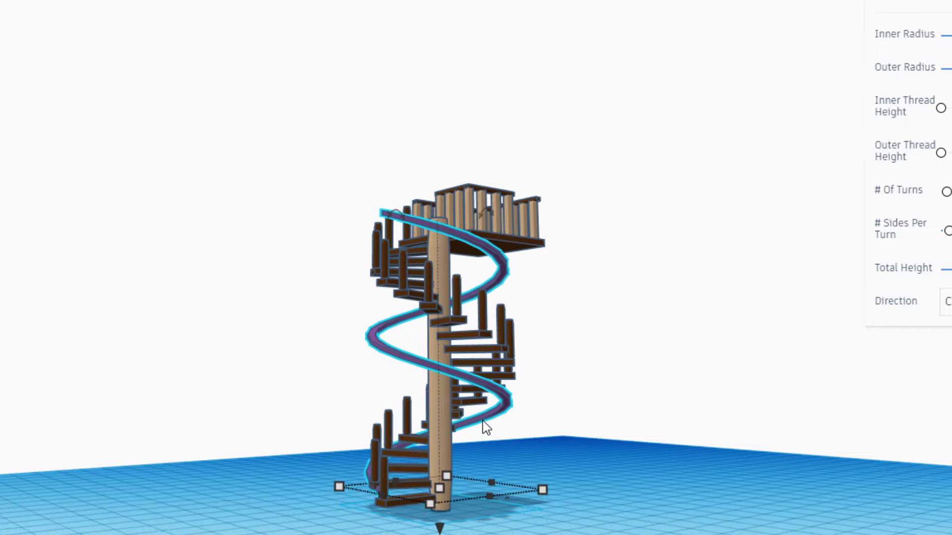
# - Nudge the spiral sideways to centre it around the staircase's centre pole
pyautogui.moveTo(288, 436); pyautogui.dragTo(403, 521, button='right')
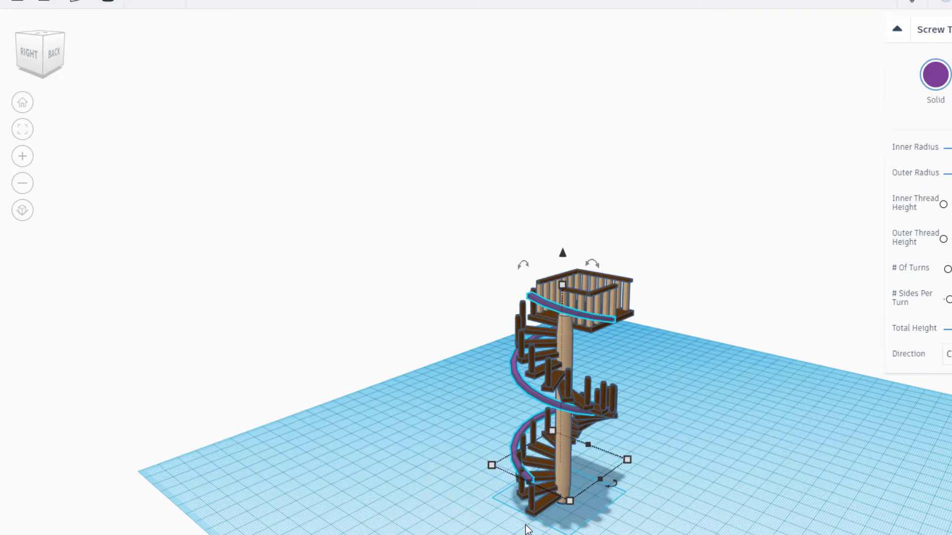
pyautogui.click(23, 129)
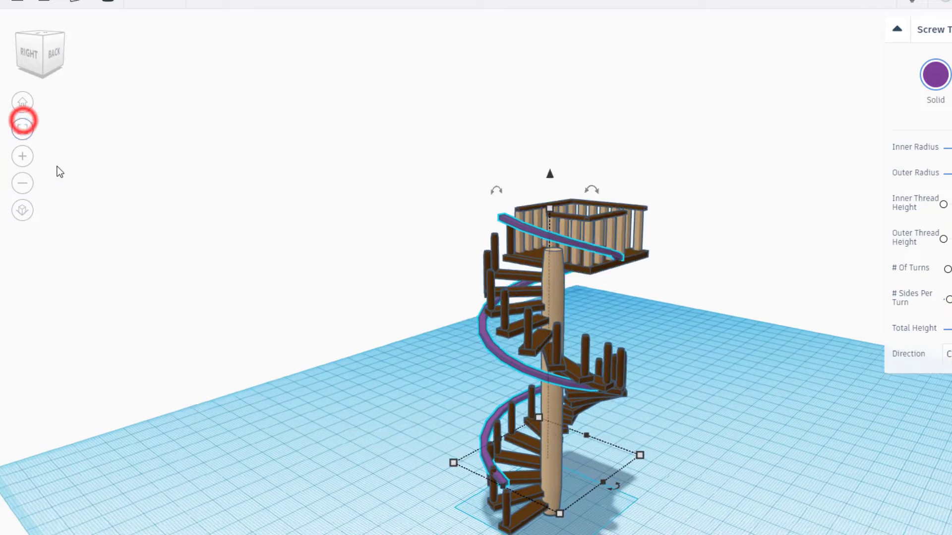
pyautogui.press('Left')
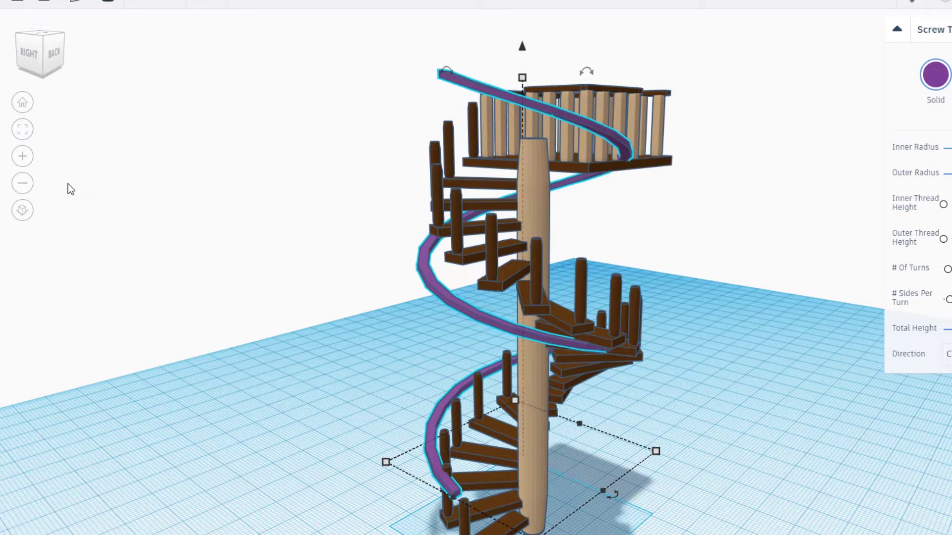
pyautogui.press('Right')
pyautogui.press('Right')
pyautogui.press('Right')
pyautogui.press('Right')
pyautogui.press('Right')
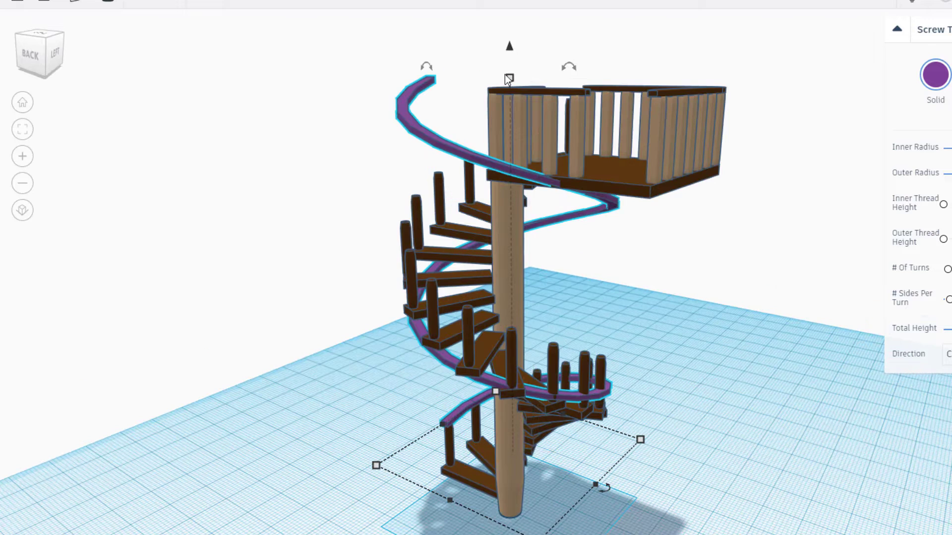
# - Stretch the spiral upward until it follows the tops of the stair posts as a handrail
pyautogui.moveTo(510, 79); pyautogui.dragTo(509, 4)
pyautogui.moveTo(308, 25); pyautogui.dragTo(472, 62, button='right')
pyautogui.scroll(-3, 469, 58)
pyautogui.moveTo(522, 42); pyautogui.dragTo(521, 35)
pyautogui.scroll(2, 447, 329)
pyautogui.moveTo(446, 329)
pyautogui.mouseDown(button='right')
pyautogui.moveTo(387, 331)
pyautogui.moveTo(446, 329)
pyautogui.mouseUp(button='right')
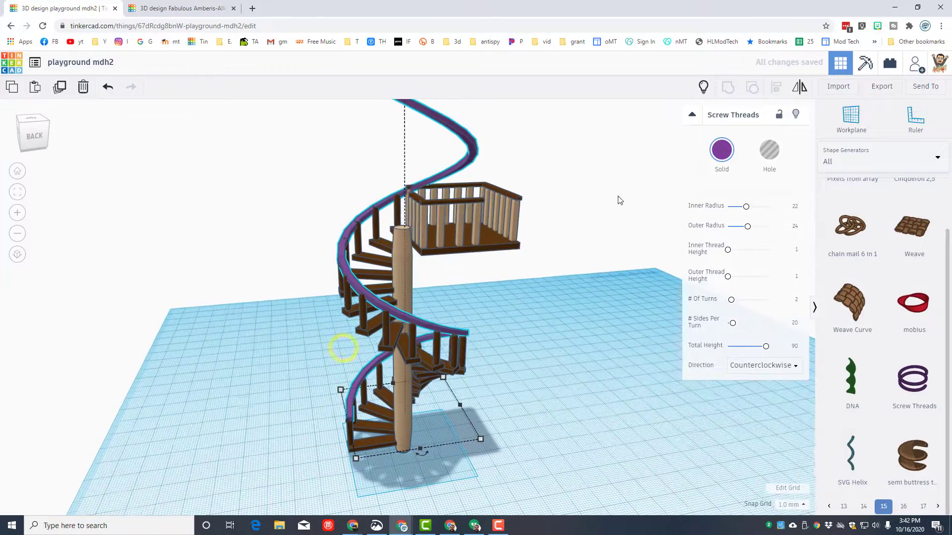
# - Recolour the spiral handrail light tan to match the centre pole
pyautogui.click(924, 74)
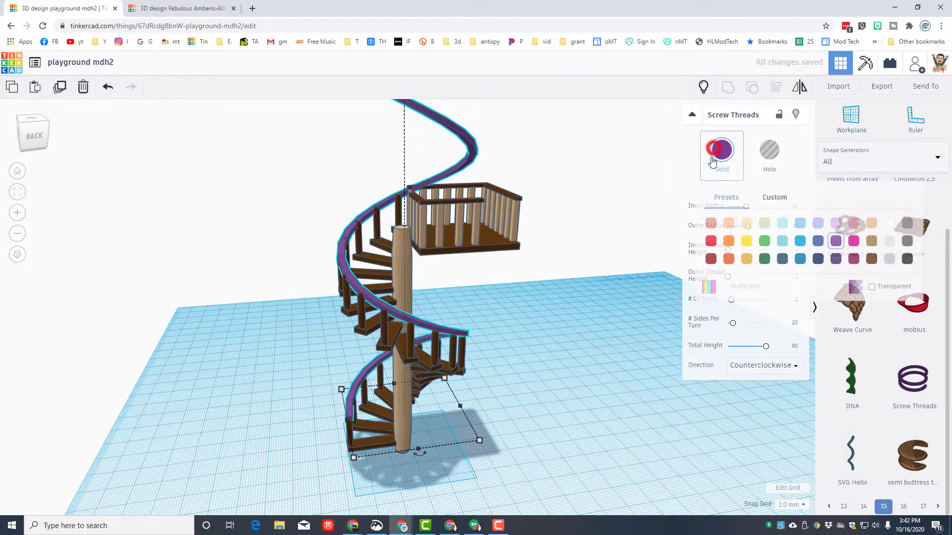
pyautogui.click(874, 223)
pyautogui.moveTo(494, 331); pyautogui.dragTo(411, 227, button='right')
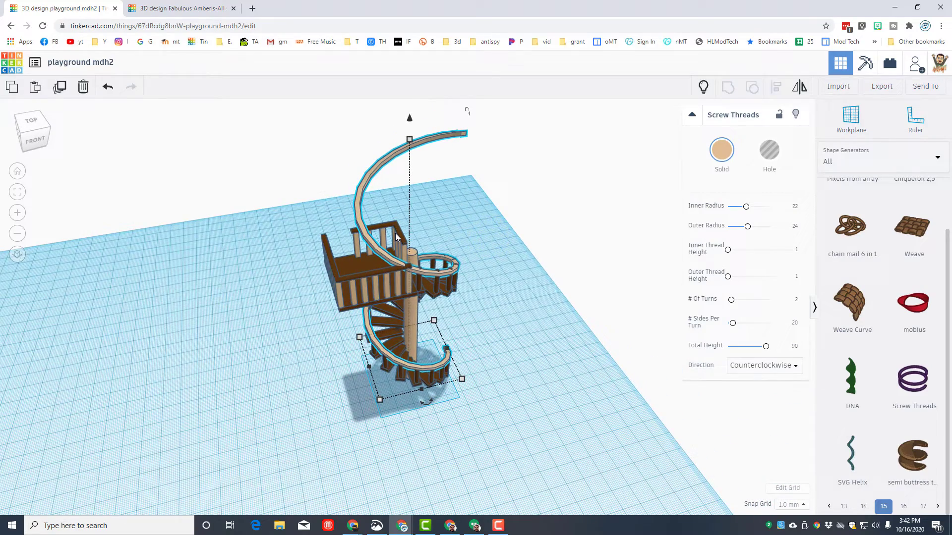
# - Set the workplane on top of the platform's railing and place a hole box there, stretched to about 74 mm along one side
pyautogui.press('w')
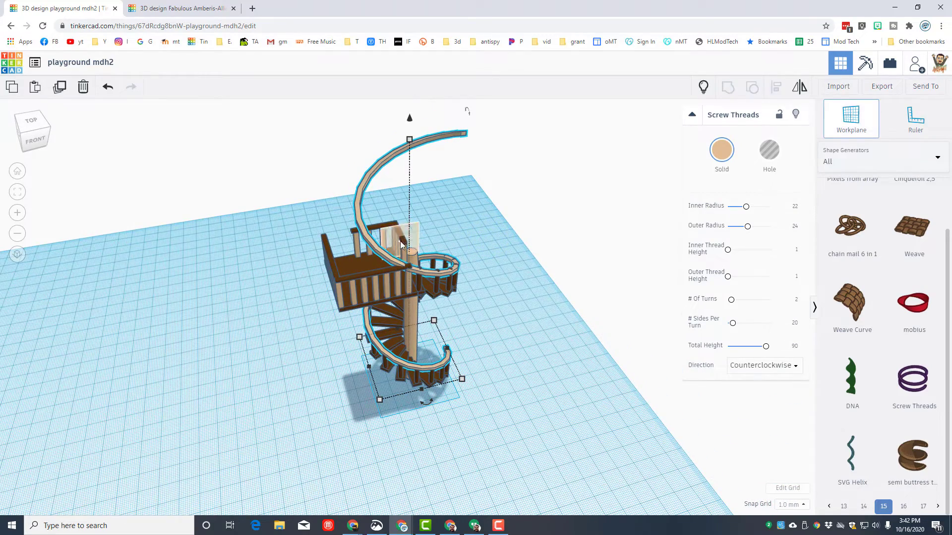
pyautogui.click(404, 236)
pyautogui.click(846, 158)
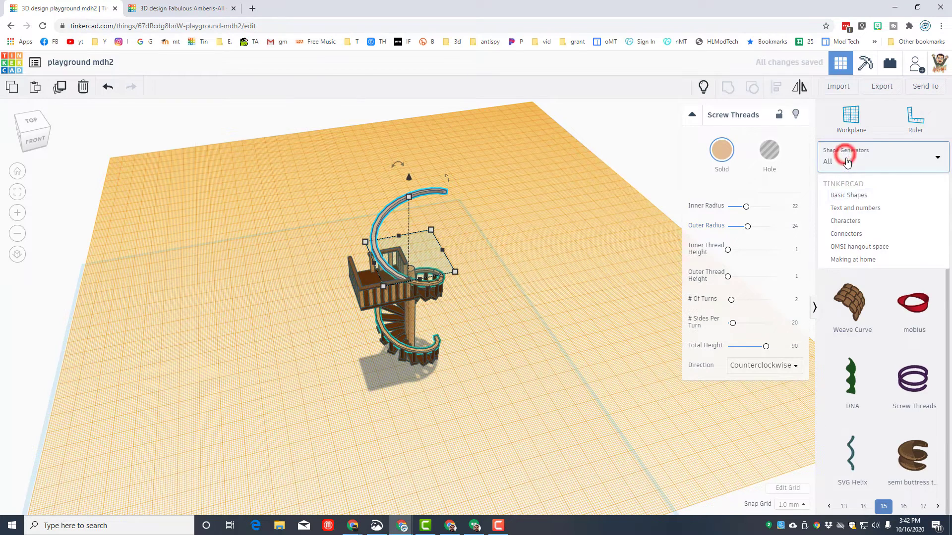
pyautogui.click(863, 196)
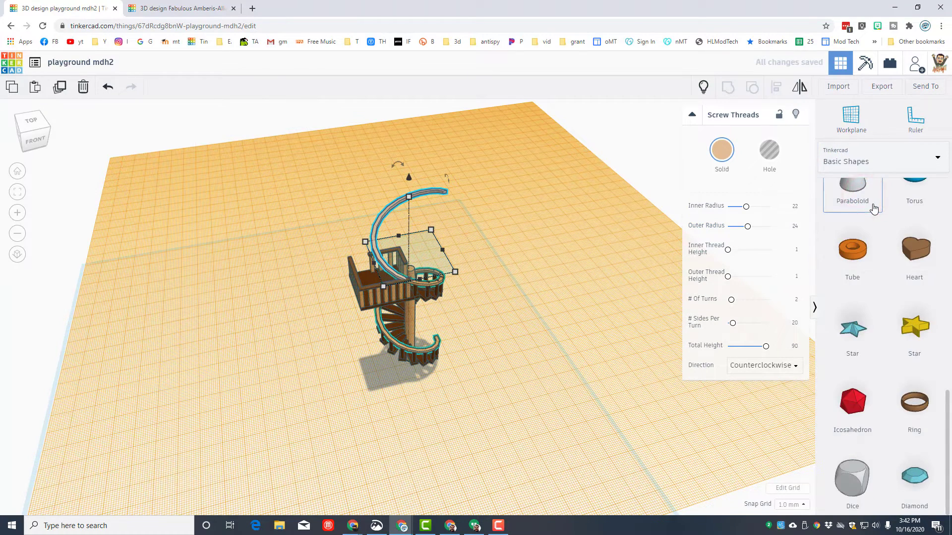
pyautogui.scroll(6, 868, 213)
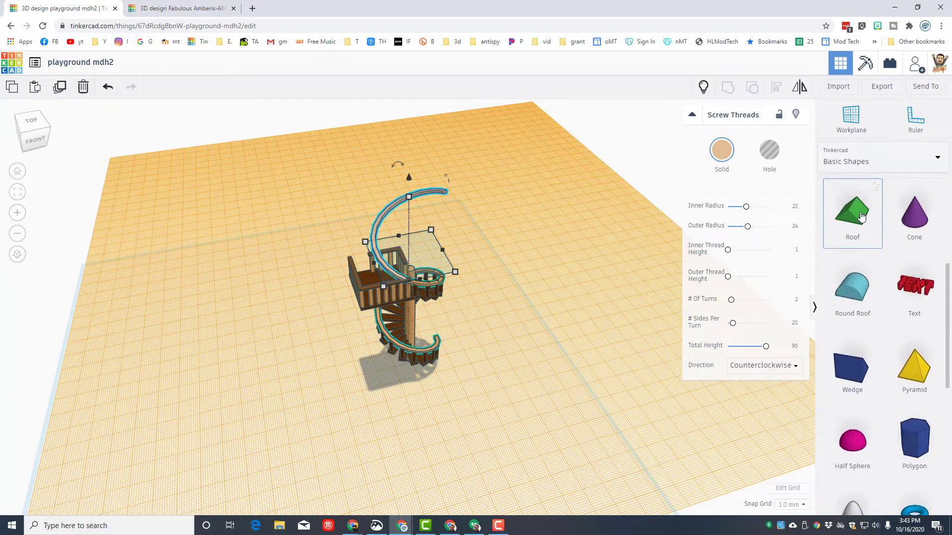
pyautogui.scroll(3, 861, 216)
pyautogui.click(851, 213)
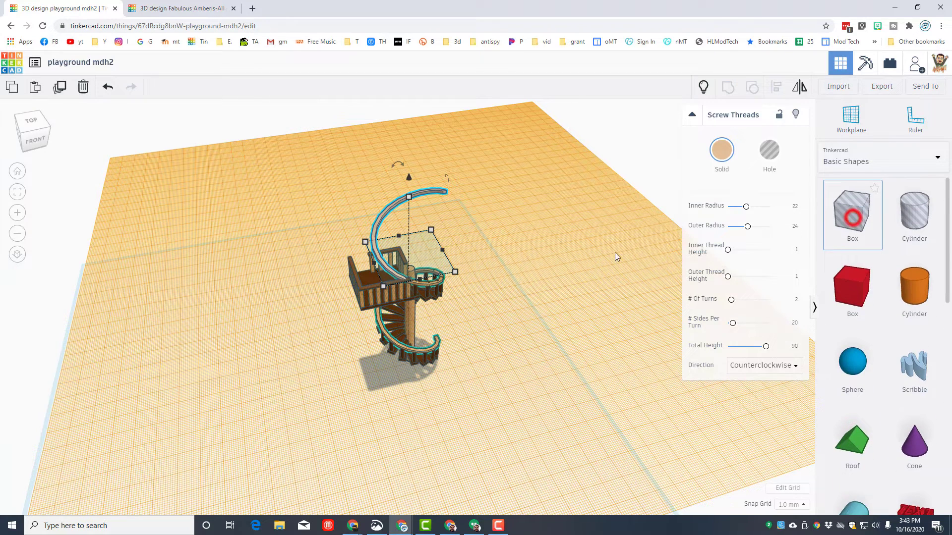
pyautogui.click(386, 254)
pyautogui.moveTo(379, 252); pyautogui.dragTo(470, 257)
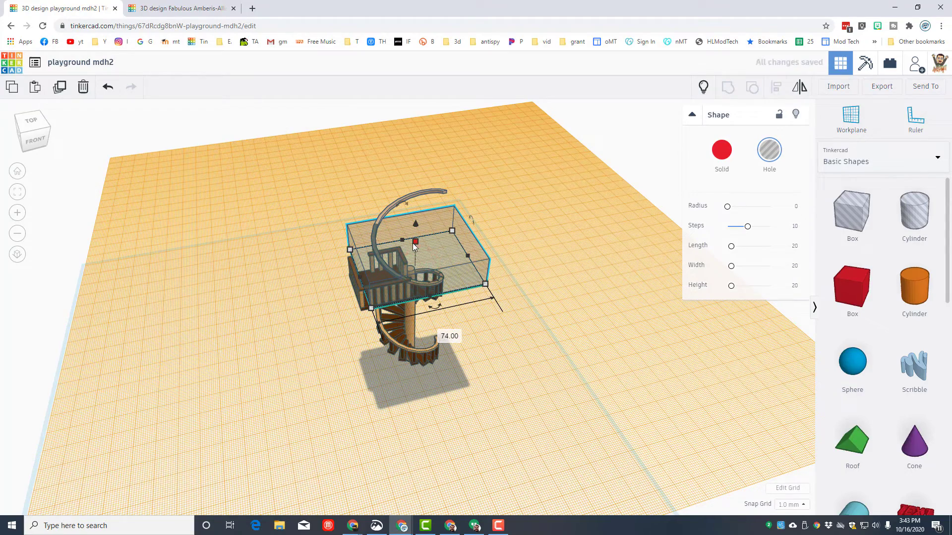
# - Enlarge the hole box around the handrail's excess above the platform railing and group the two to cut it away
pyautogui.moveTo(413, 243); pyautogui.dragTo(416, 188)
pyautogui.moveTo(365, 220); pyautogui.dragTo(480, 219, button='right')
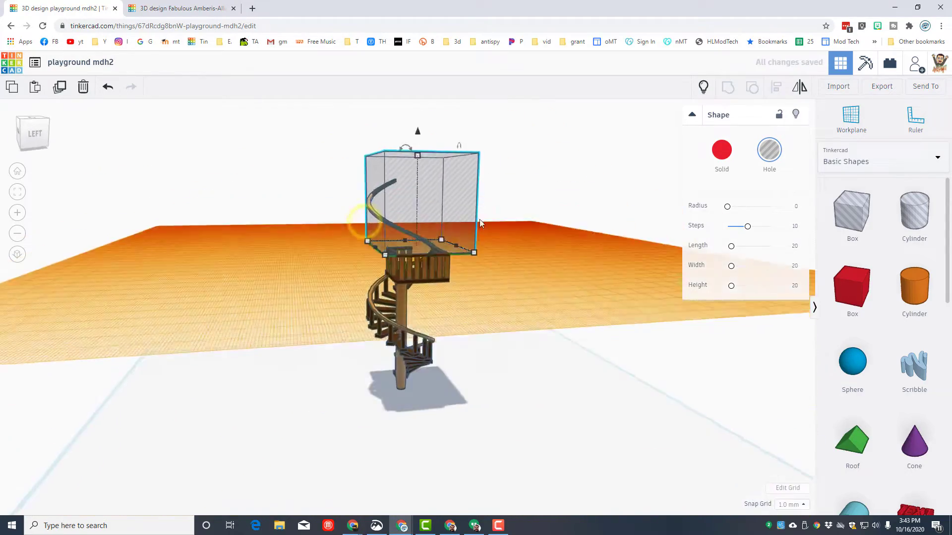
pyautogui.moveTo(372, 242); pyautogui.dragTo(340, 229)
pyautogui.click(302, 197)
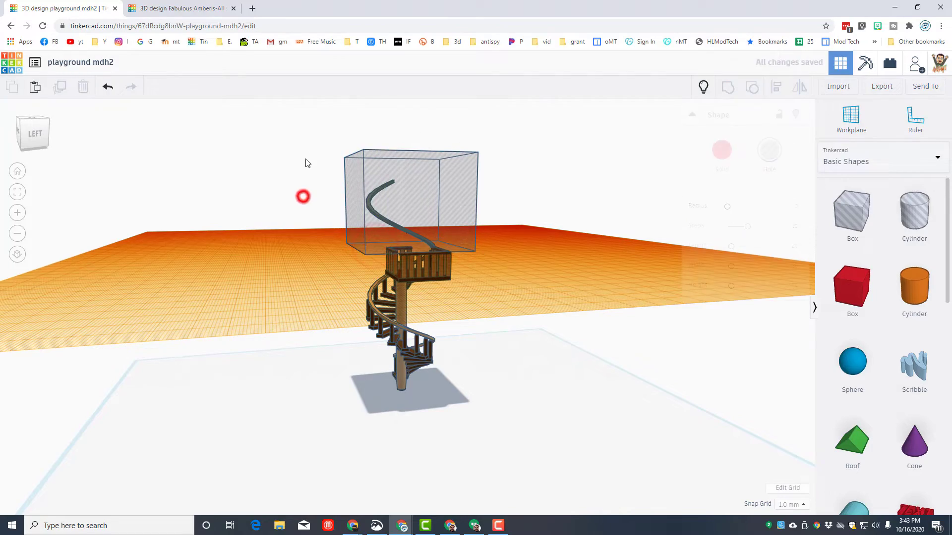
pyautogui.moveTo(305, 156); pyautogui.dragTo(389, 210)
pyautogui.click(728, 88)
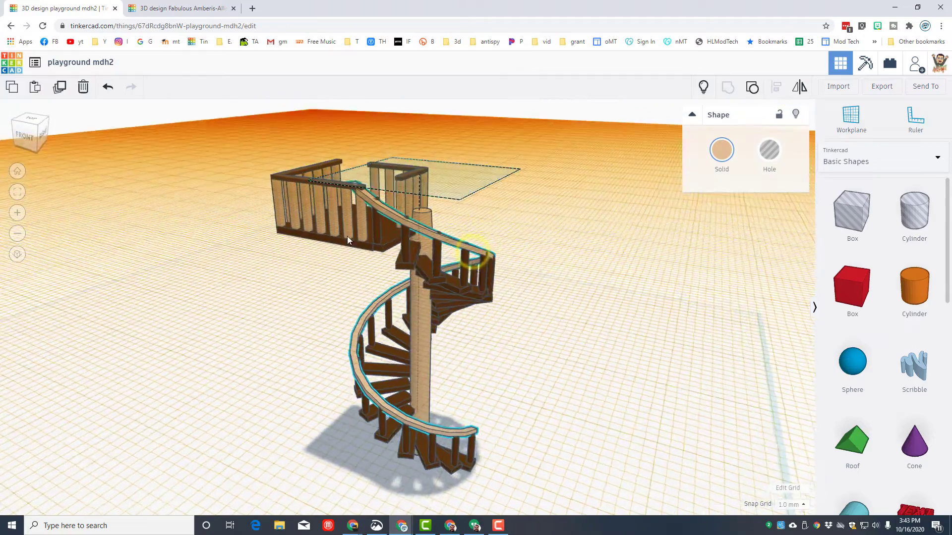
# - Set the workplane at the platform floor and place a hole box over the handrail end that overlaps the platform
pyautogui.moveTo(347, 236); pyautogui.dragTo(417, 243, button='right')
pyautogui.scroll(2, 440, 236)
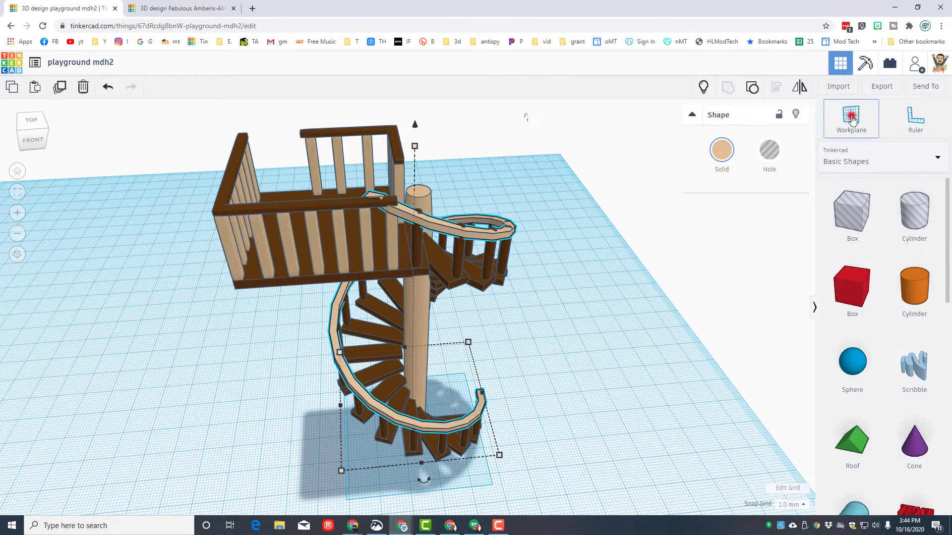
pyautogui.click(852, 119)
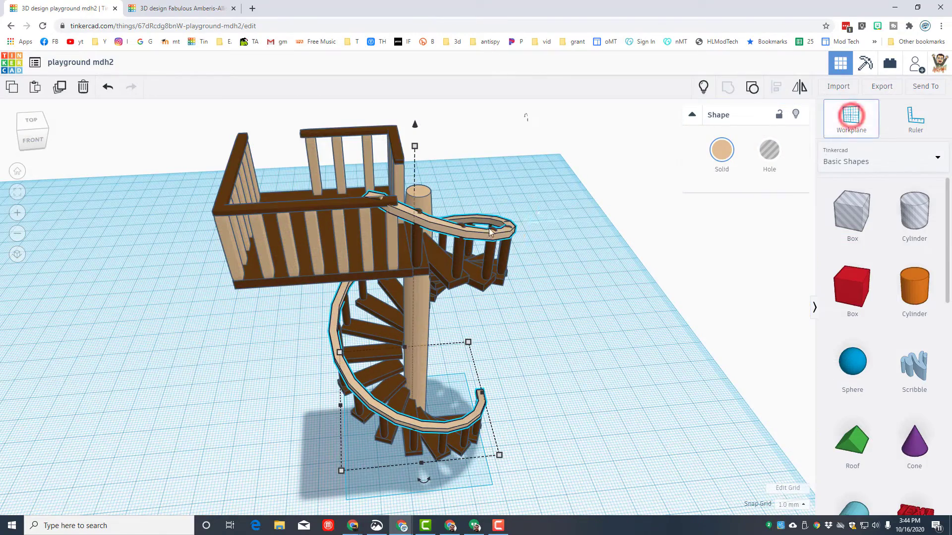
pyautogui.click(405, 249)
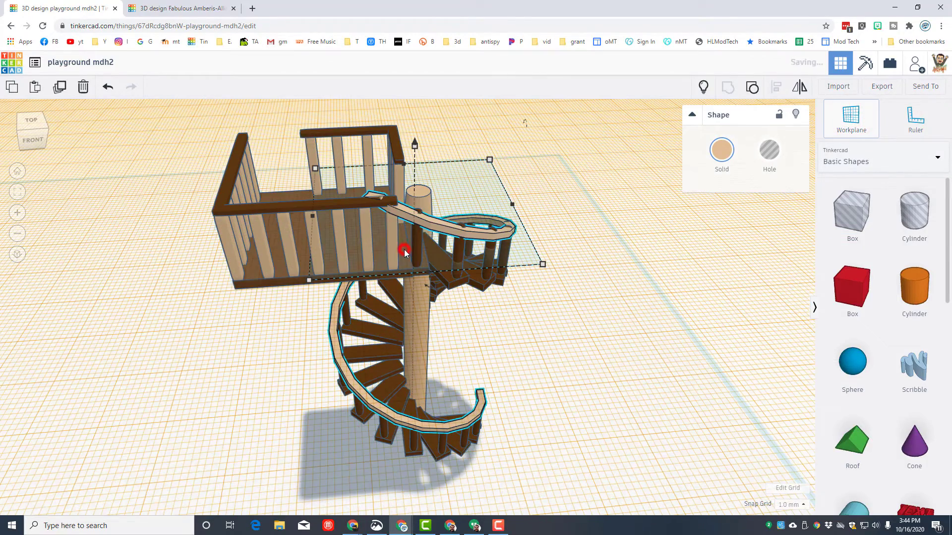
pyautogui.click(832, 233)
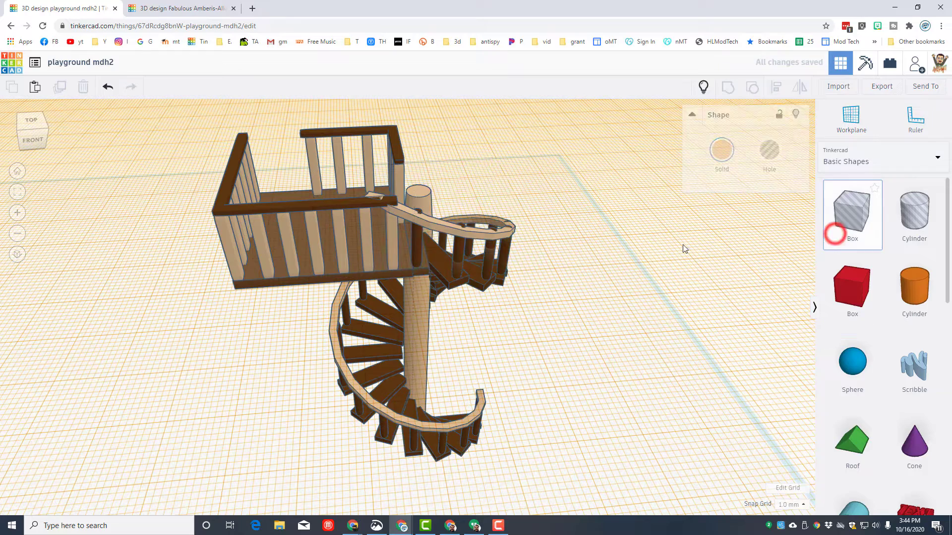
pyautogui.click(359, 279)
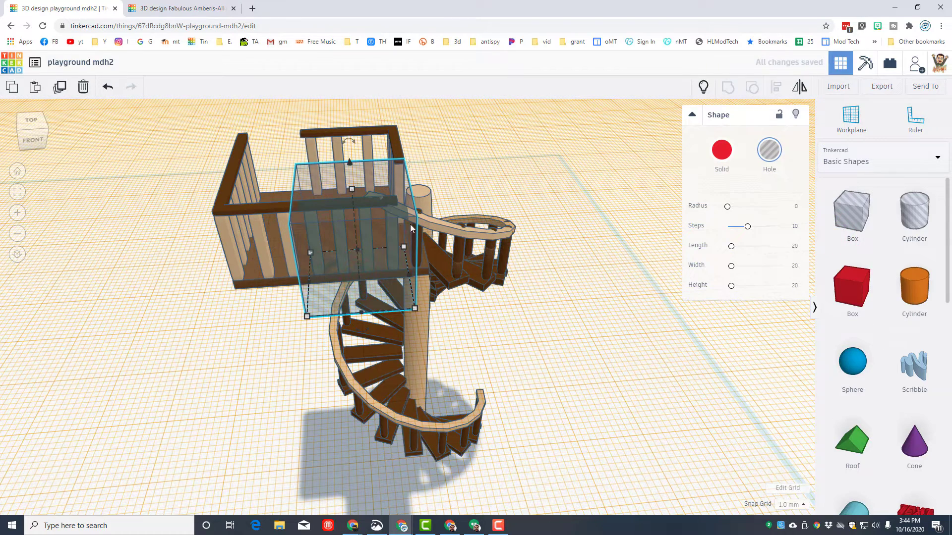
# - Hide the staircase and platform, then group the handrail with the hole box to trim its upper end
pyautogui.click(263, 239)
pyautogui.click(789, 115)
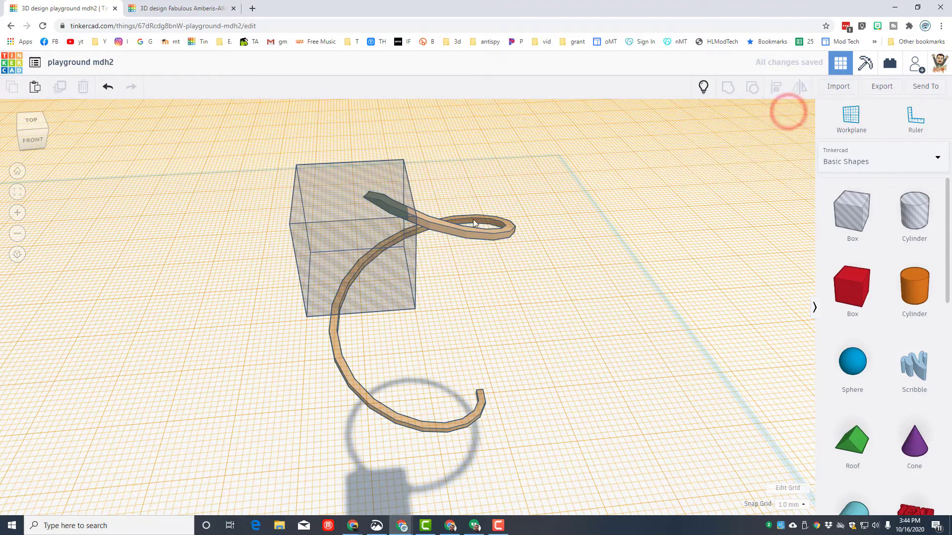
pyautogui.moveTo(429, 293); pyautogui.dragTo(462, 148, button='right')
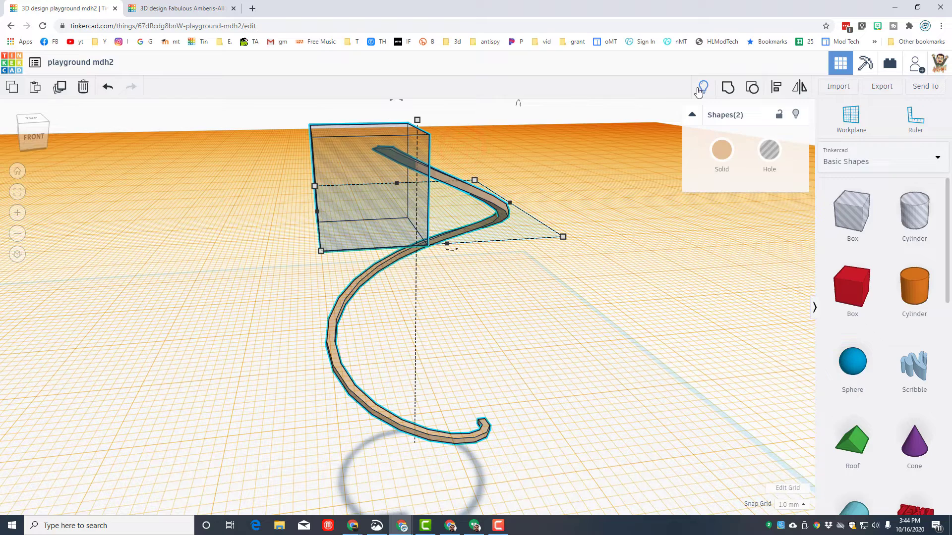
pyautogui.click(728, 87)
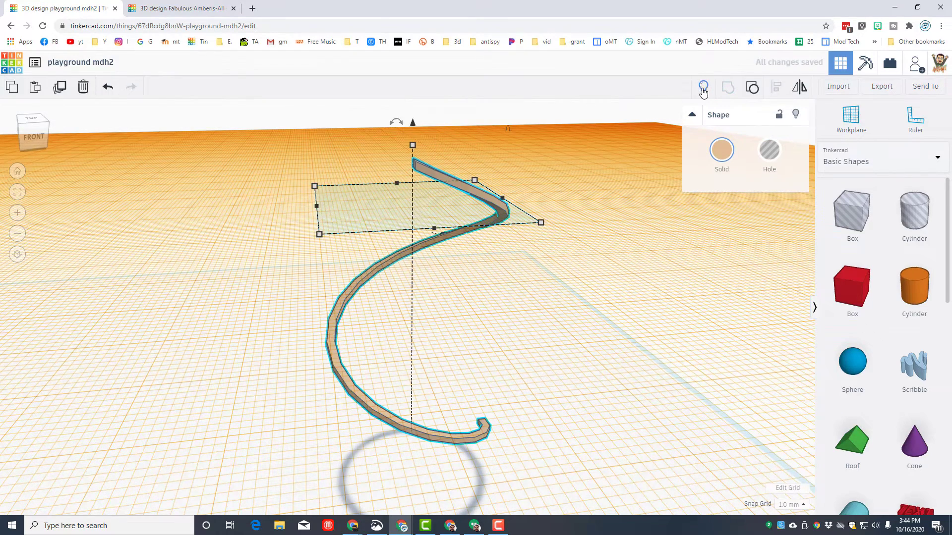
# - Show all hidden shapes so the staircase and platform reappear around the trimmed handrail
pyautogui.click(703, 88)
pyautogui.moveTo(618, 174); pyautogui.dragTo(606, 255, button='right')
pyautogui.click(605, 251)
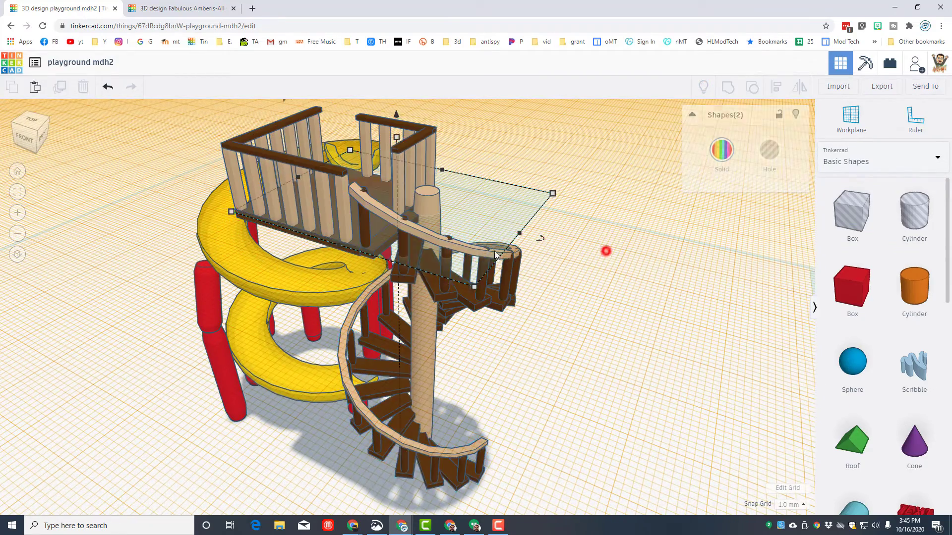
# - Set the snap grid to 0.1 mm and nudge the trimmed handrail slightly upward on the staircase
pyautogui.click(467, 247)
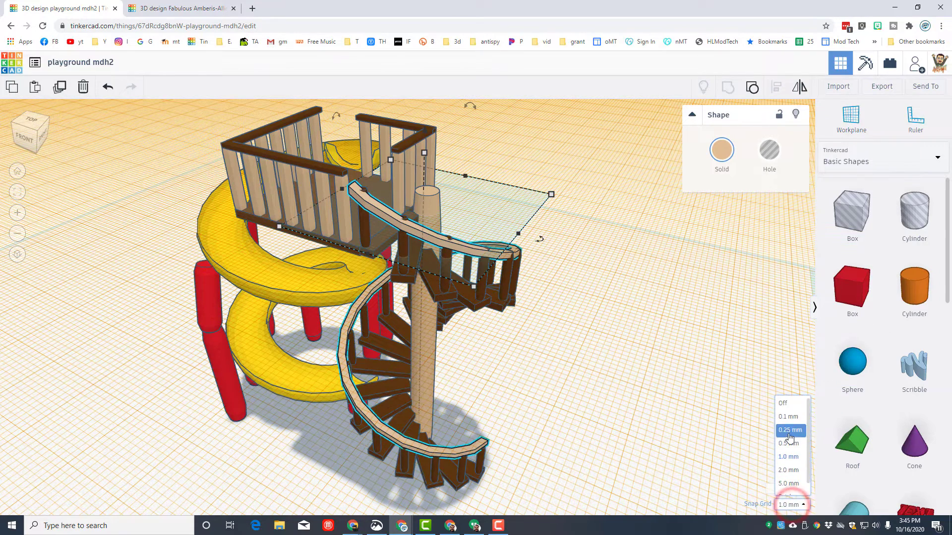
pyautogui.hotkey('ctrl', 'Up')
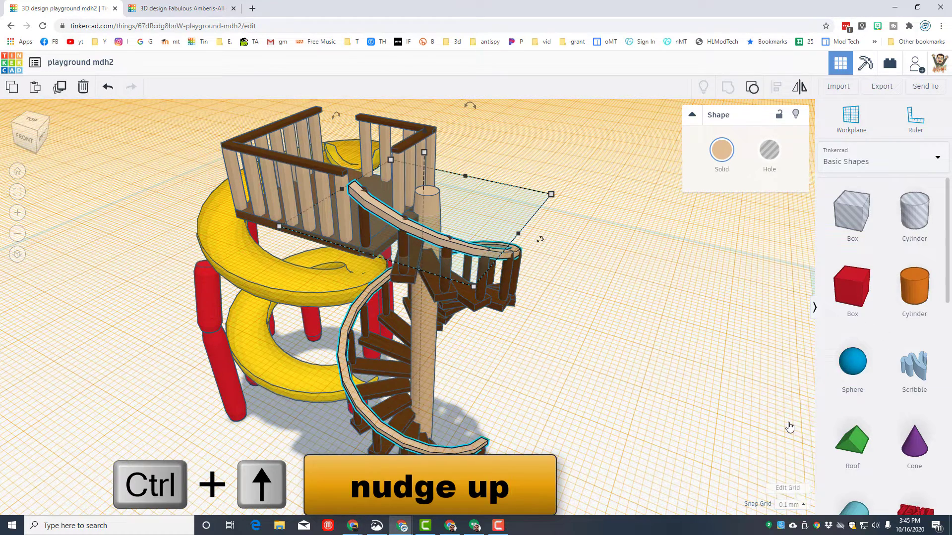
pyautogui.hotkey('ctrl', 'Up')
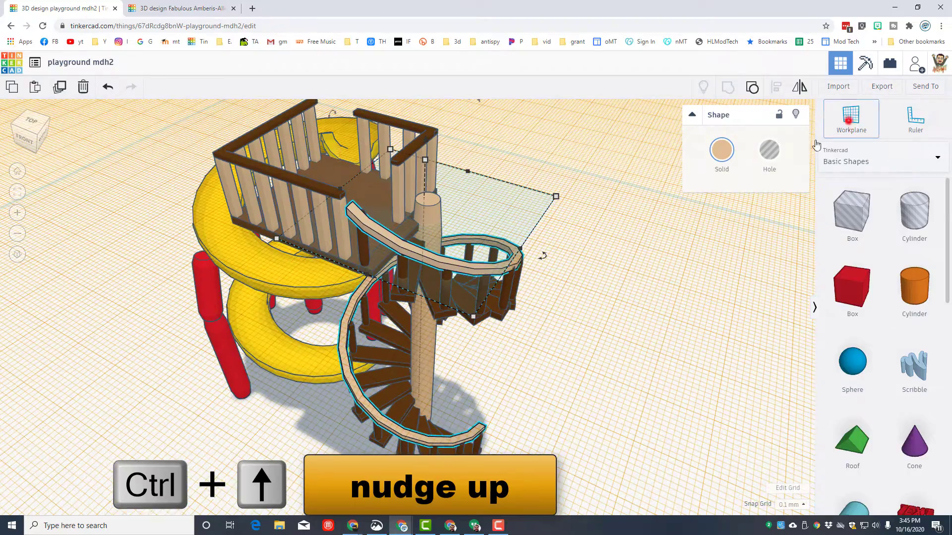
# - Return the workplane to the base grid and inspect the finished playground from the back
pyautogui.click(631, 327)
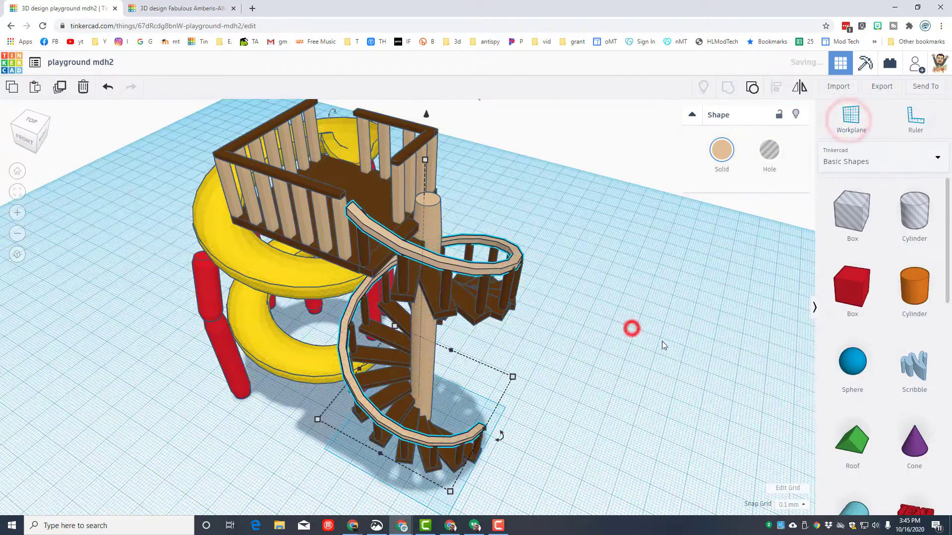
pyautogui.moveTo(684, 342); pyautogui.dragTo(221, 465, button='right')
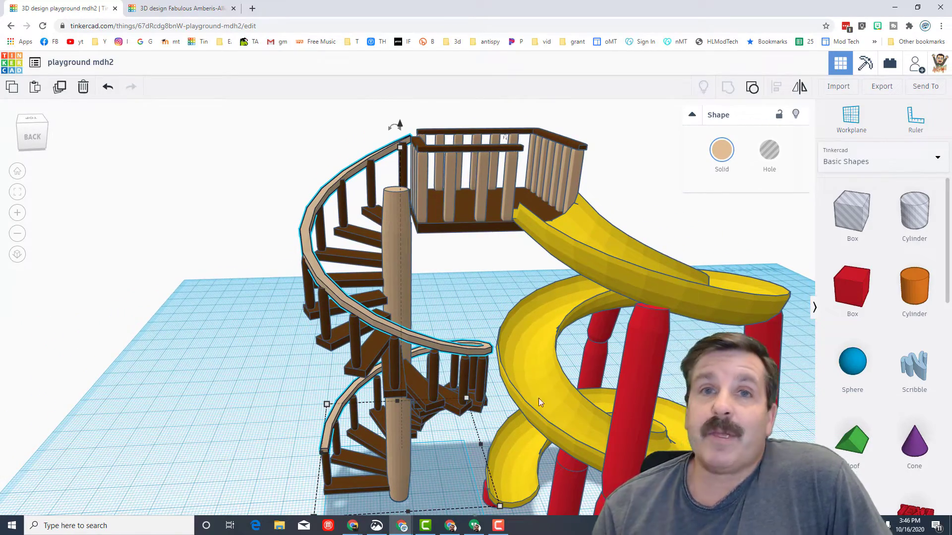
# - Examine the options for sending the design to 3D communities or sharing it by IM or email
pyautogui.click(926, 88)
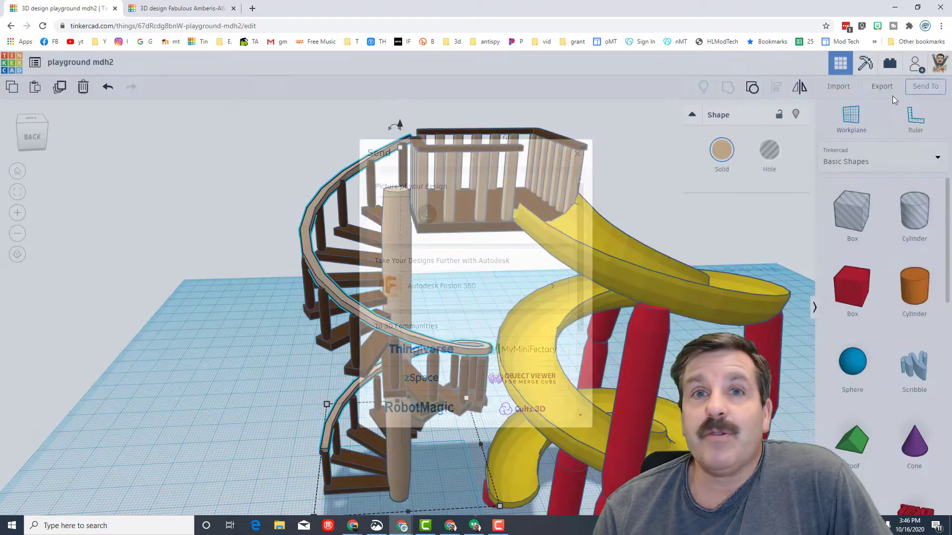
pyautogui.scroll(-3, 441, 407)
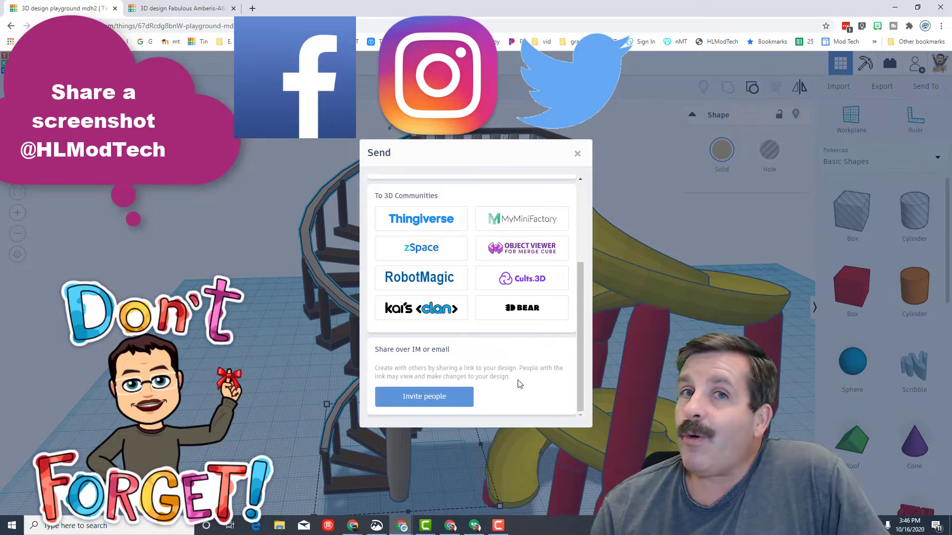
pyautogui.click(577, 154)
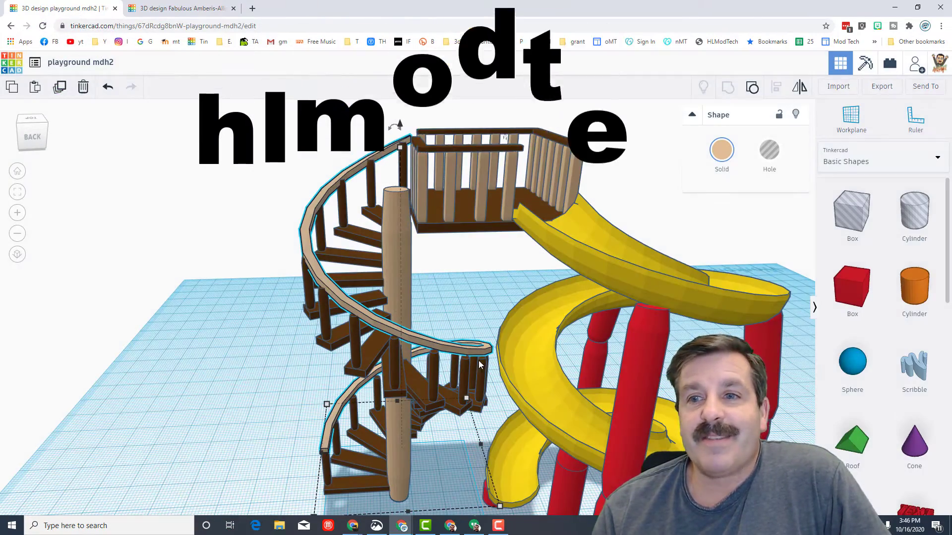
pyautogui.scroll(-2, 418, 355)
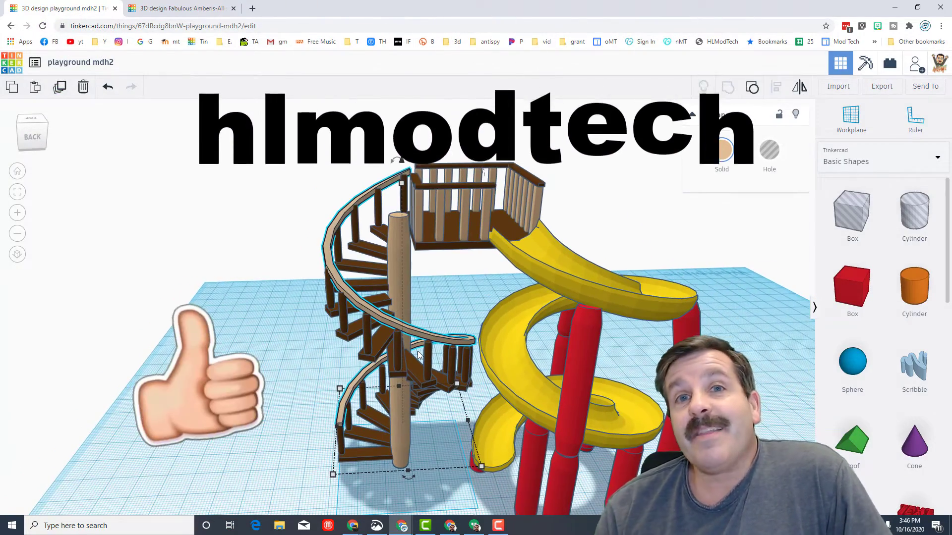